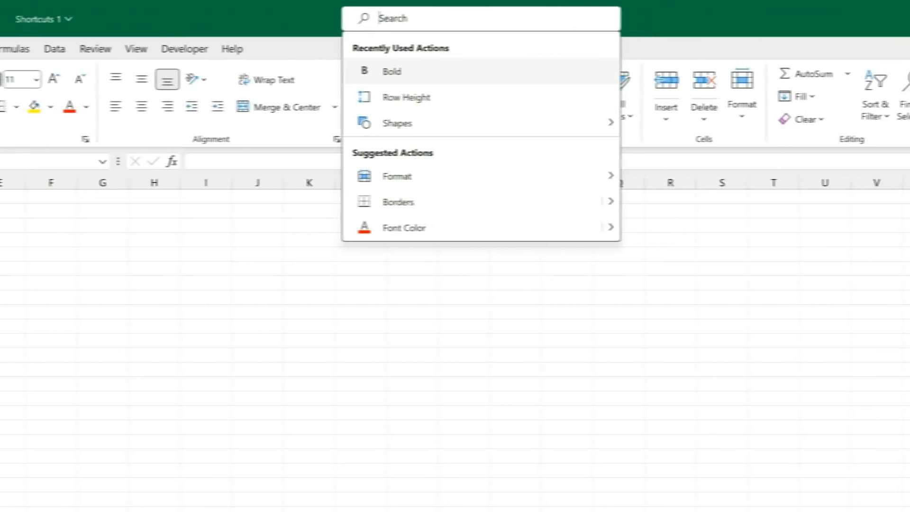
Step: Insert a blue rounded rectangle via the 'shape' search and place it beside the instructions in column F
text(shape)
key(Down)
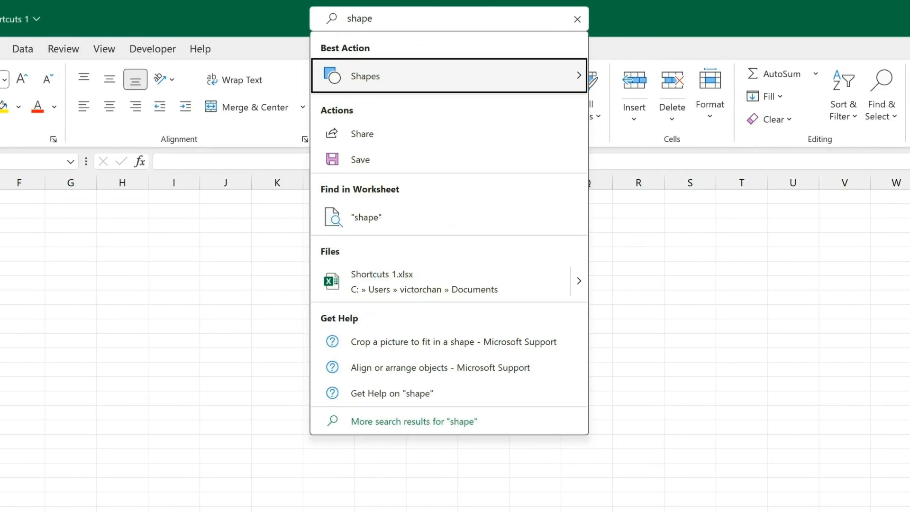
key(Return)
key(Right)
key(Right)
key(Right)
key(Right)
key(Right)
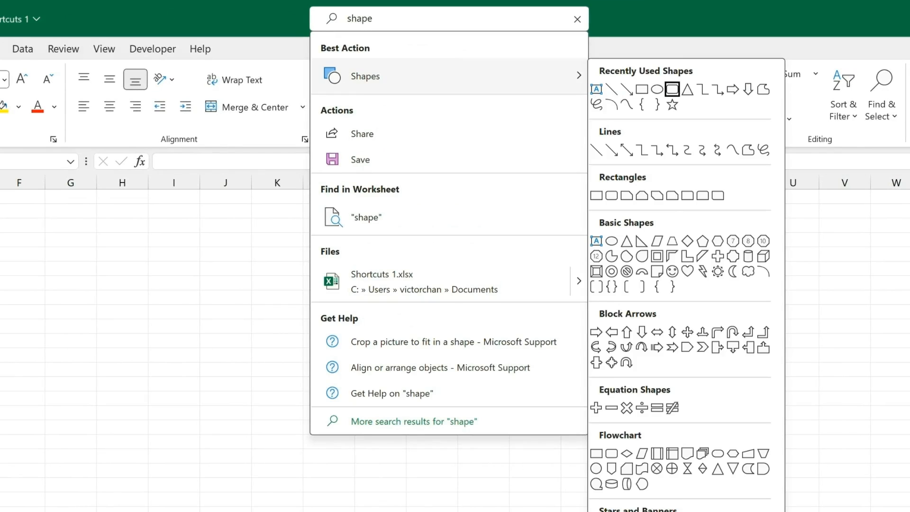
key(Return)
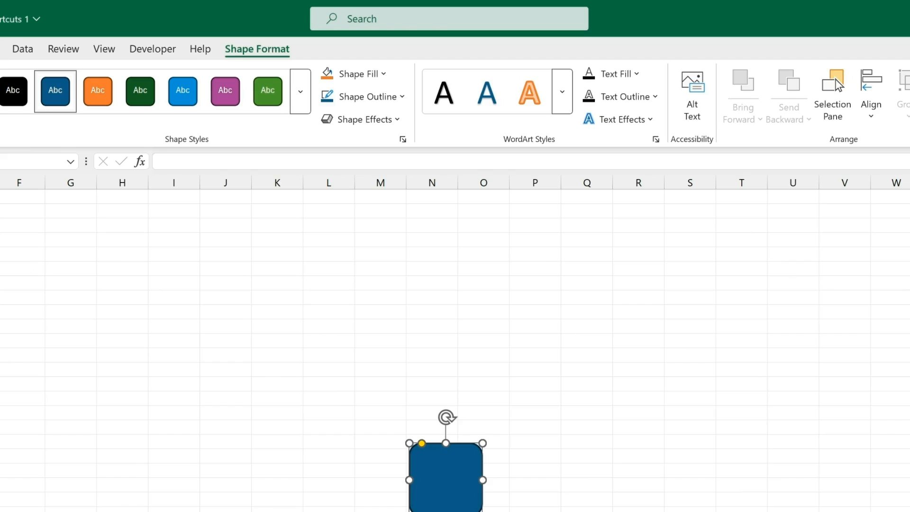
drag(443, 474, 23, 245)
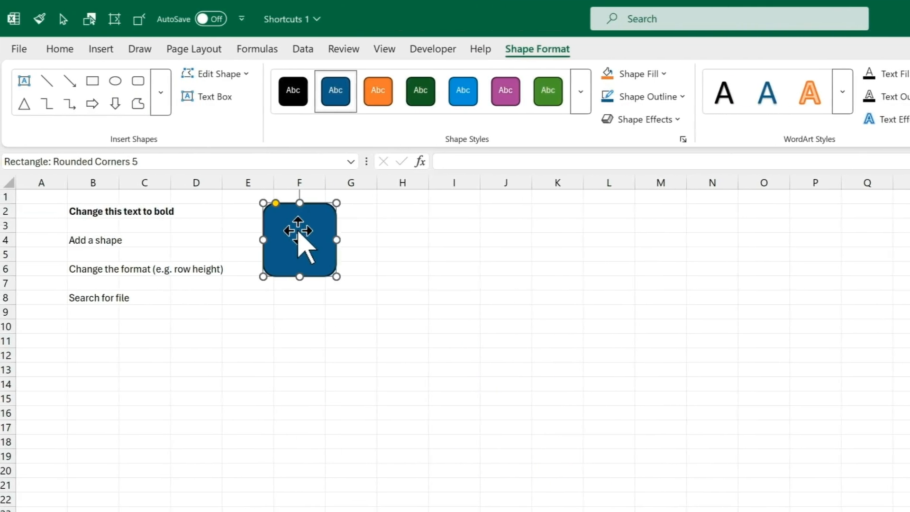
click(76, 284)
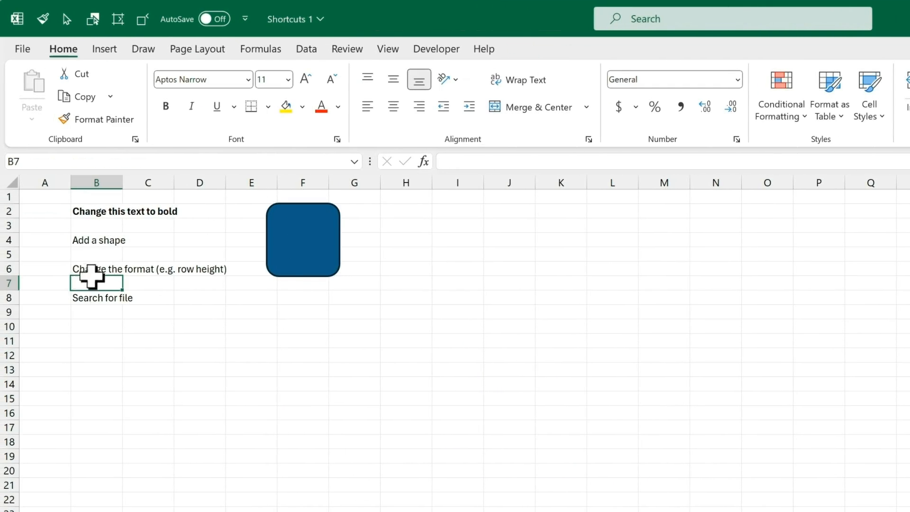
Step: Set row 6, holding the format instruction in B6, to a row height of 40
click(94, 269)
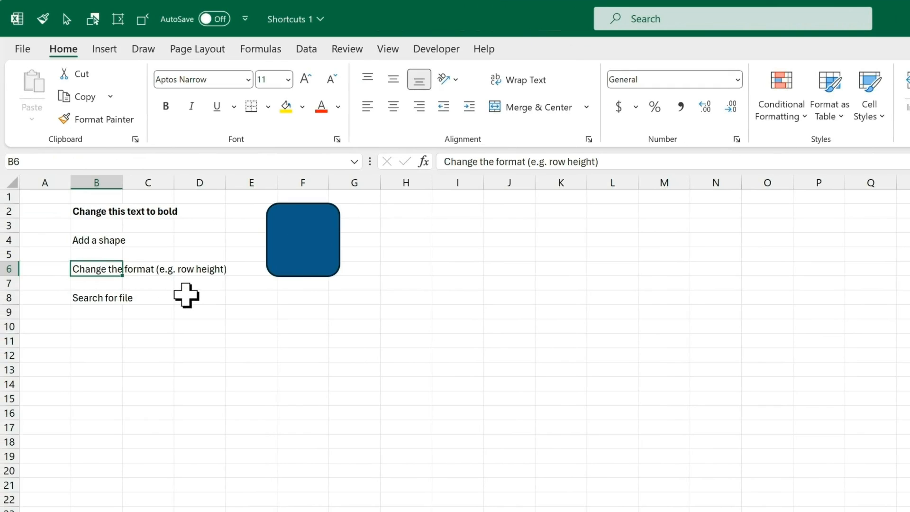
key(alt+q)
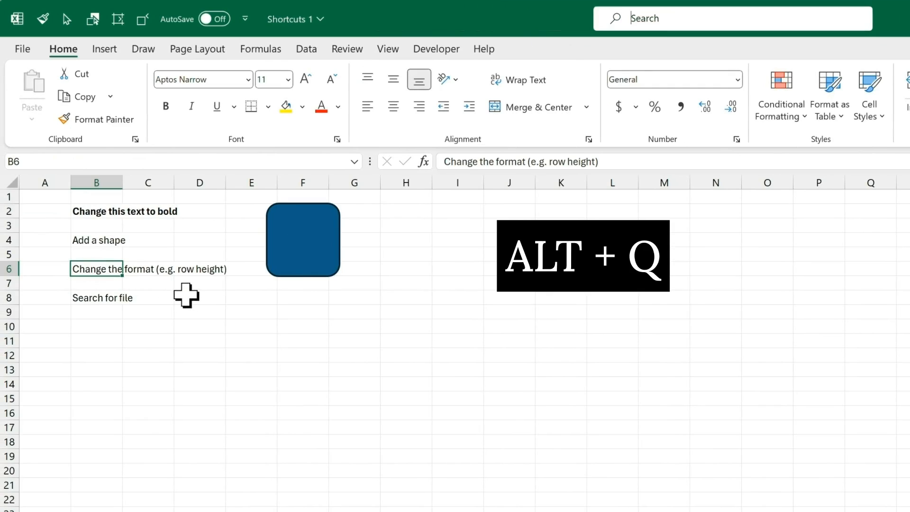
text(format)
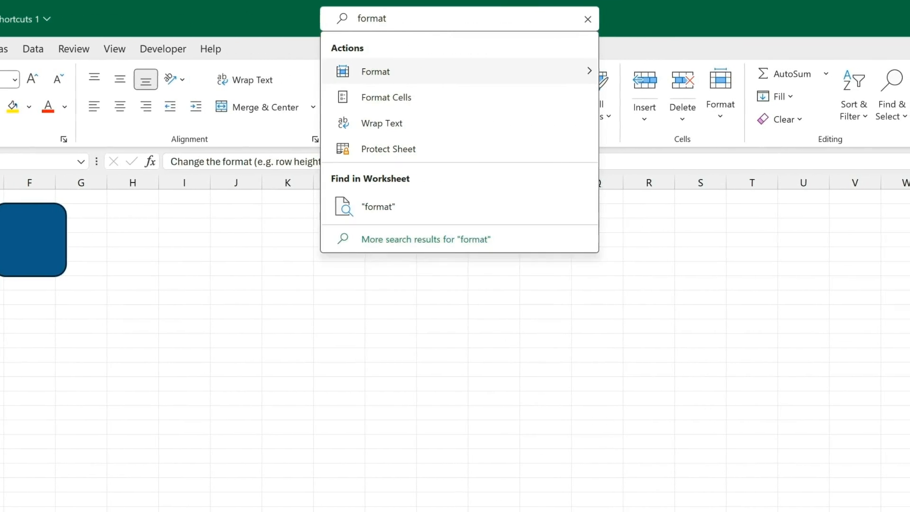
key(Down)
key(Right)
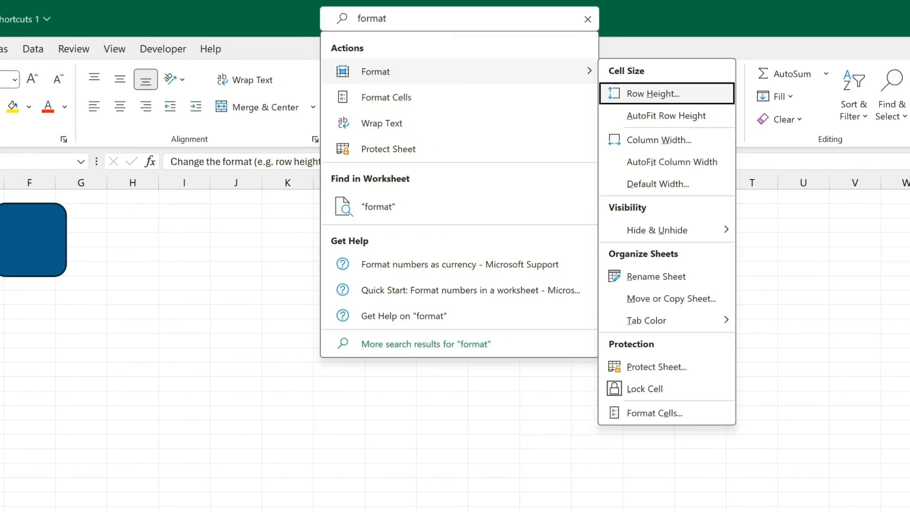
key(Return)
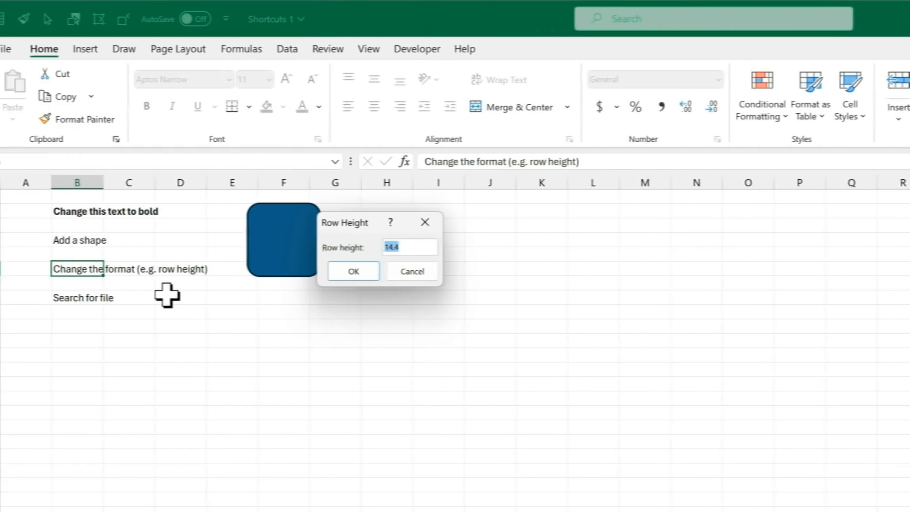
text(40)
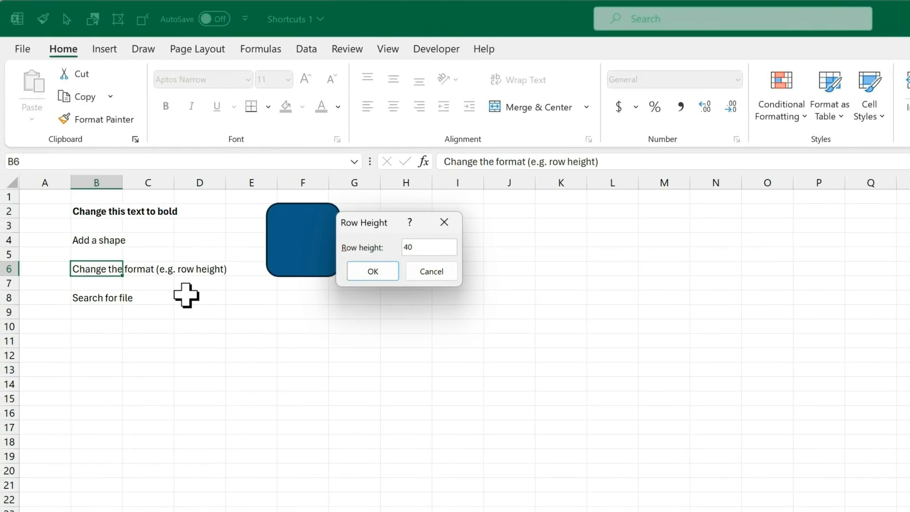
key(Return)
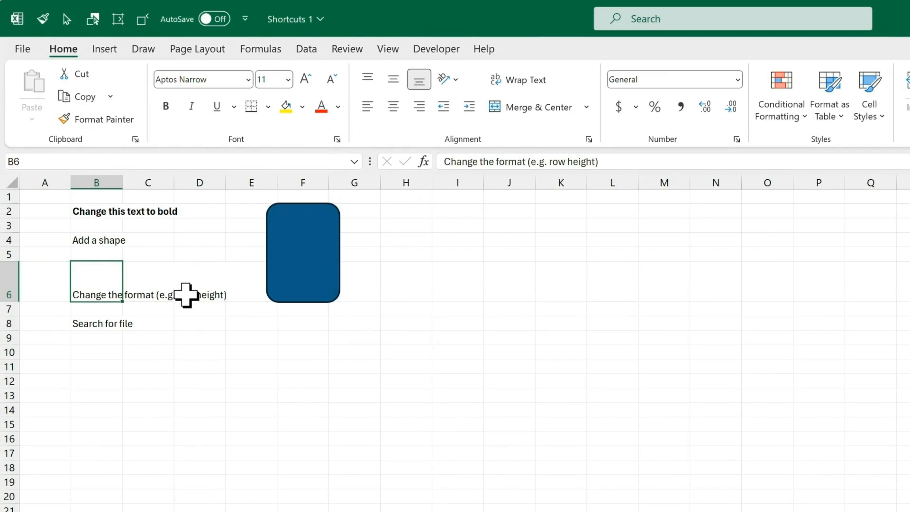
key(Down)
key(Down)
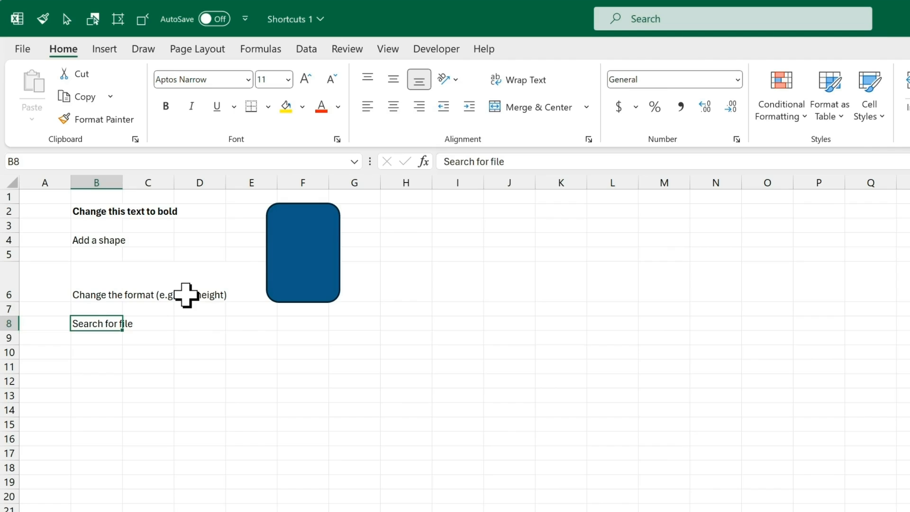
key(alt+q)
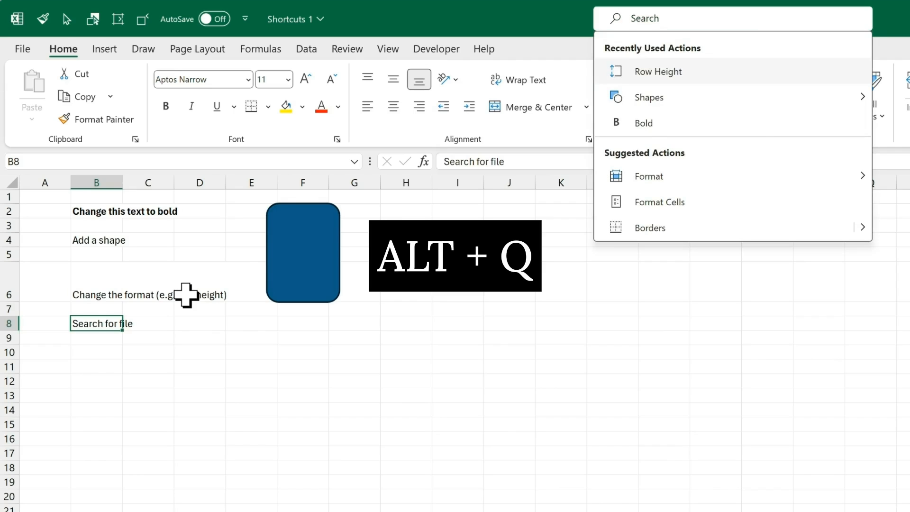
Step: Search '30 tips' and open the Top 30 Excel Tips and Tricks 2024.xlsm workbook
text(30 tips)
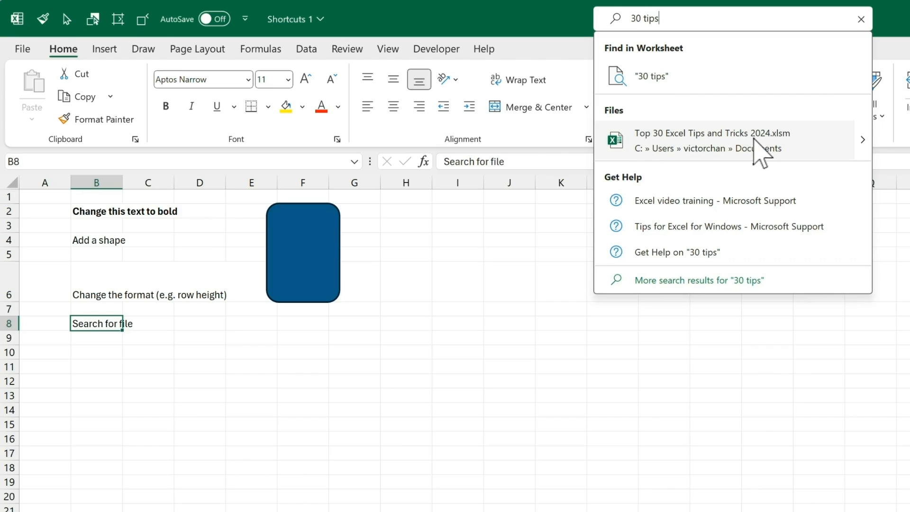
click(807, 152)
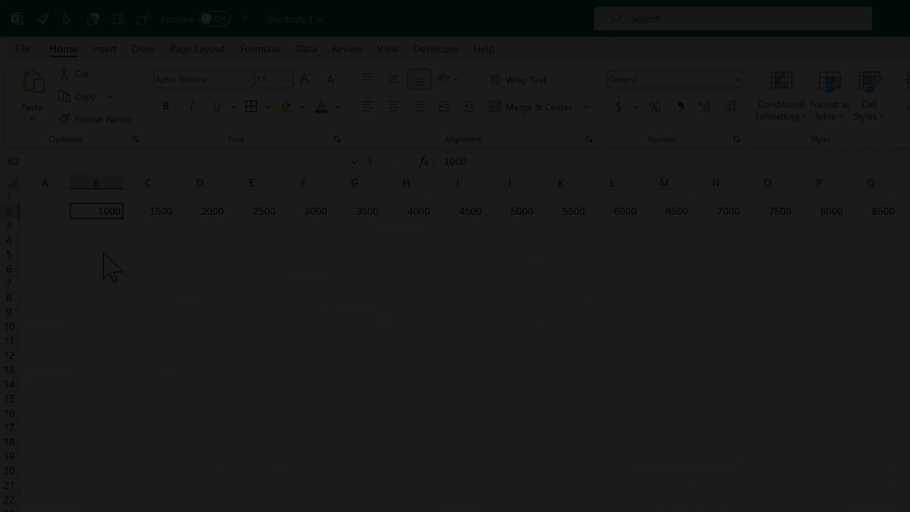
Step: Hide column C
key(F4)
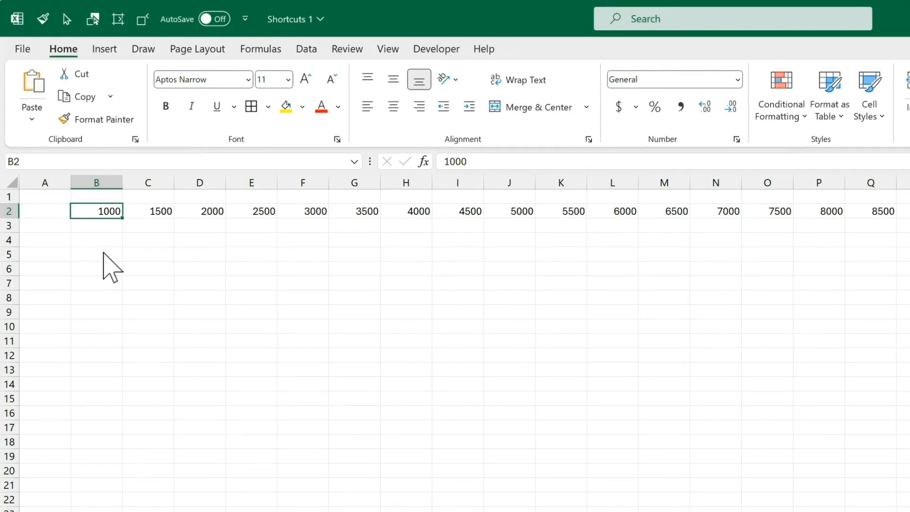
key(F4)
right_click(157, 179)
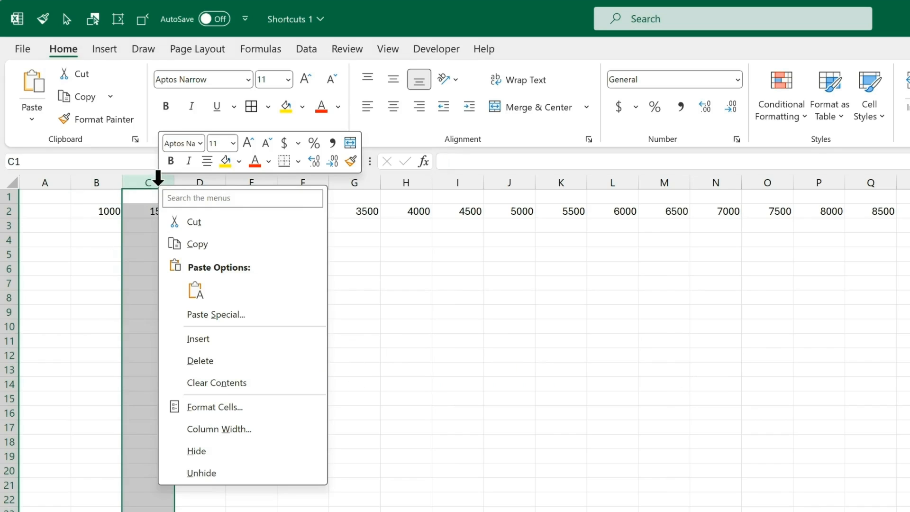
click(245, 450)
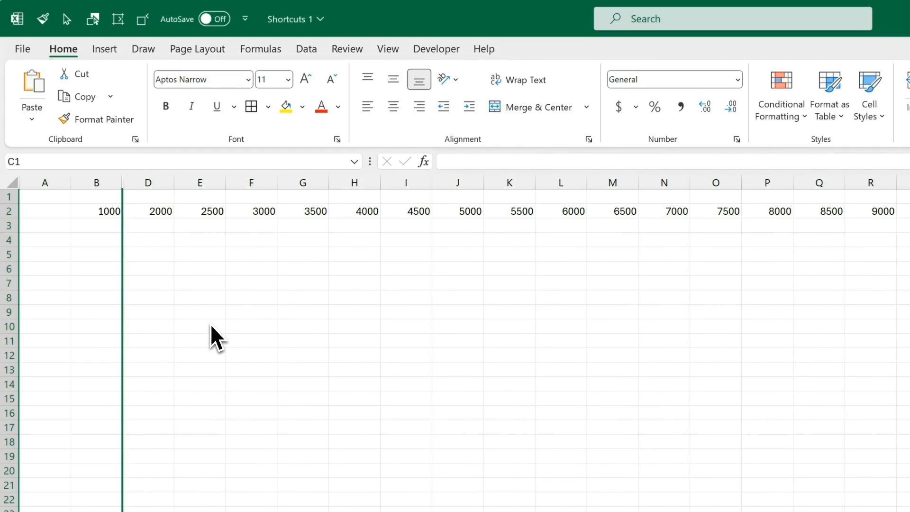
Step: Hide the alternate columns E, G, I, K, M, O, Q and onward through W, repeating with F4
key(Right)
key(Right)
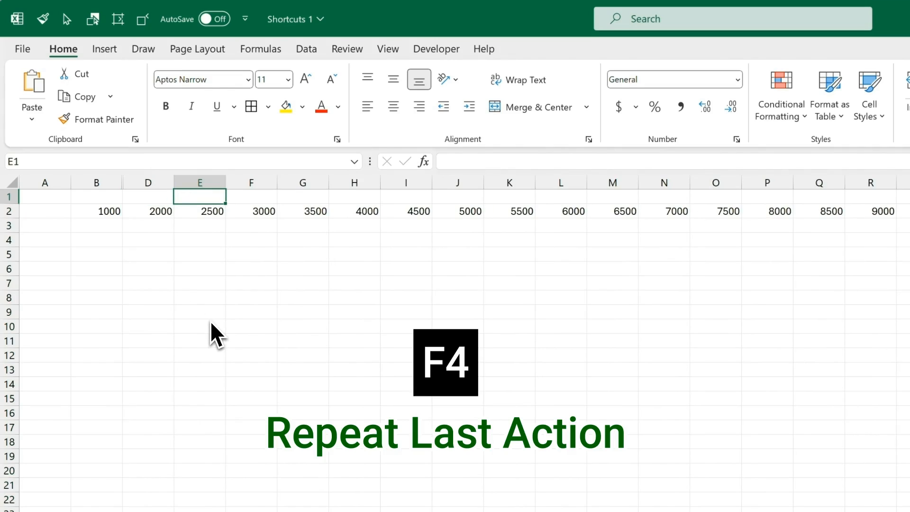
key(F4)
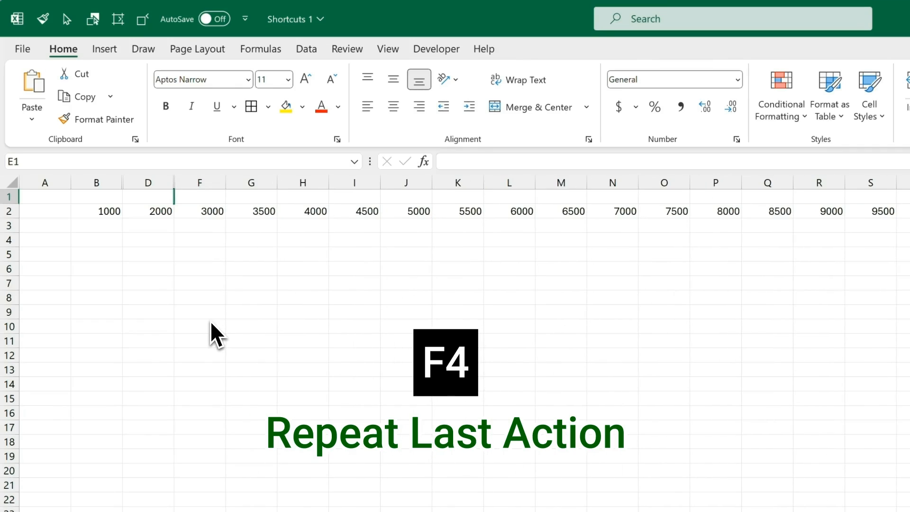
key(Right)
key(Right)
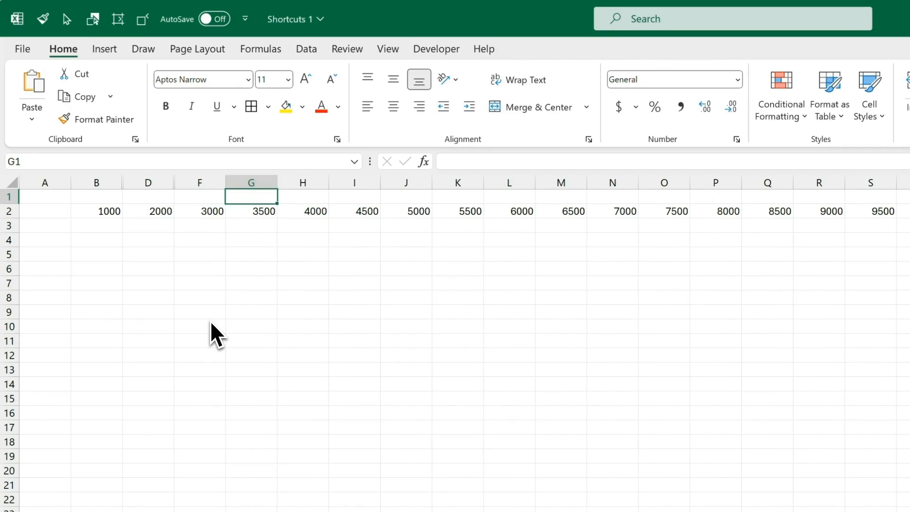
key(F4)
key(Right)
key(Right)
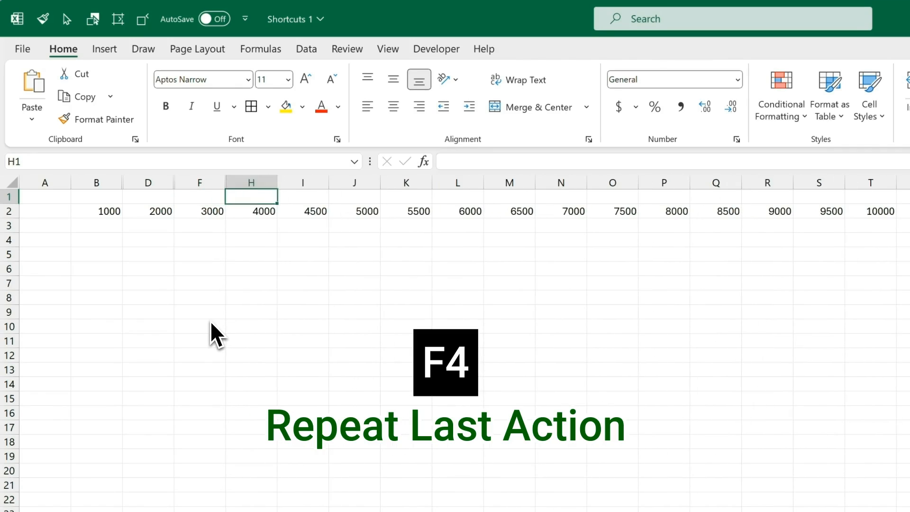
key(F4)
key(Right)
key(Right)
key(F4)
key(Right)
key(Right)
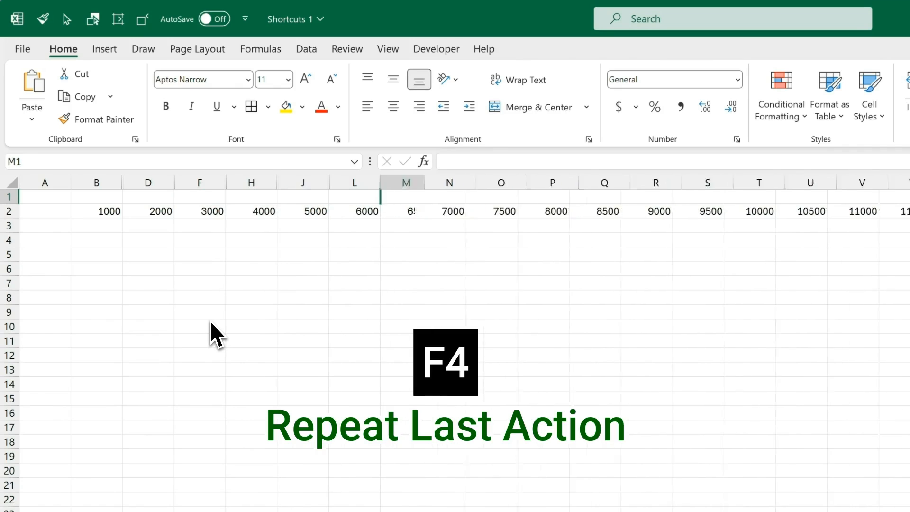
key(F4)
key(Right)
key(Right)
key(F4)
key(Right)
key(Right)
key(F4)
key(Right)
key(Right)
key(F4)
key(Right)
key(Right)
key(F4)
key(Right)
key(Right)
key(F4)
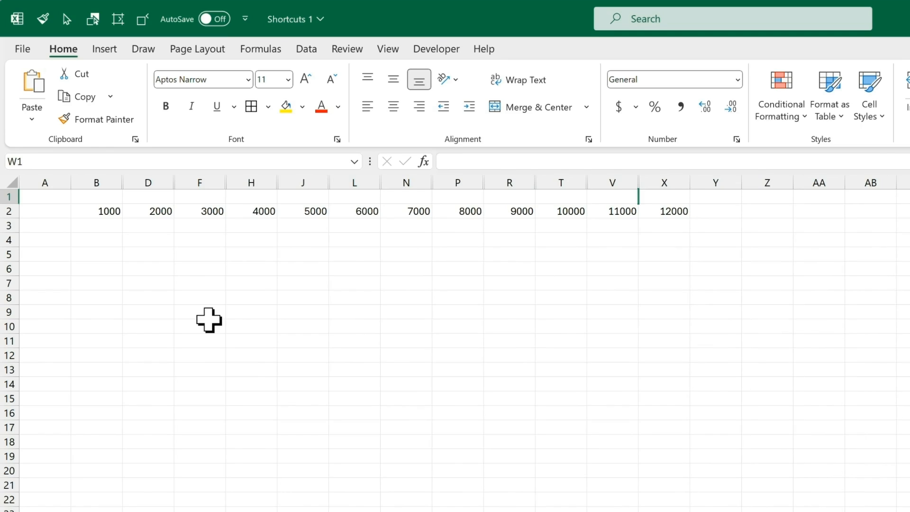
Step: Format B2 with Agency FB font size 14, a gold fill and Currency number format
click(113, 212)
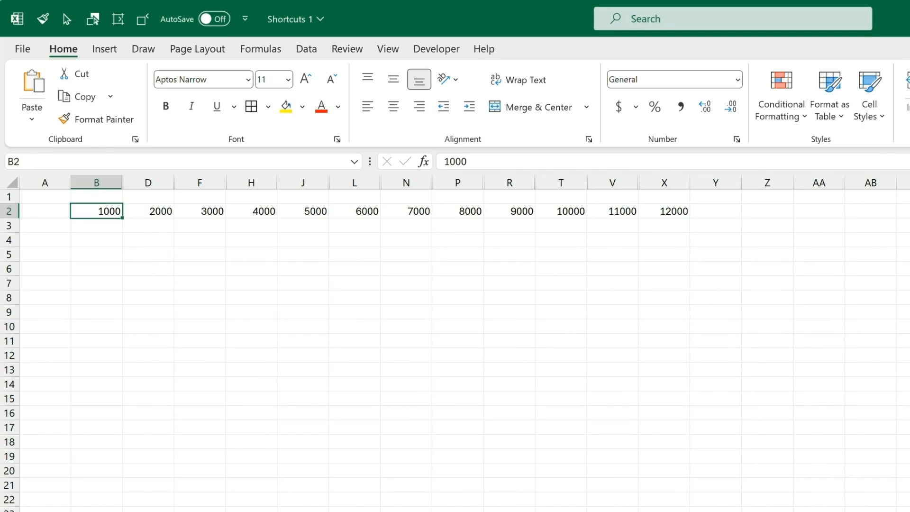
click(336, 139)
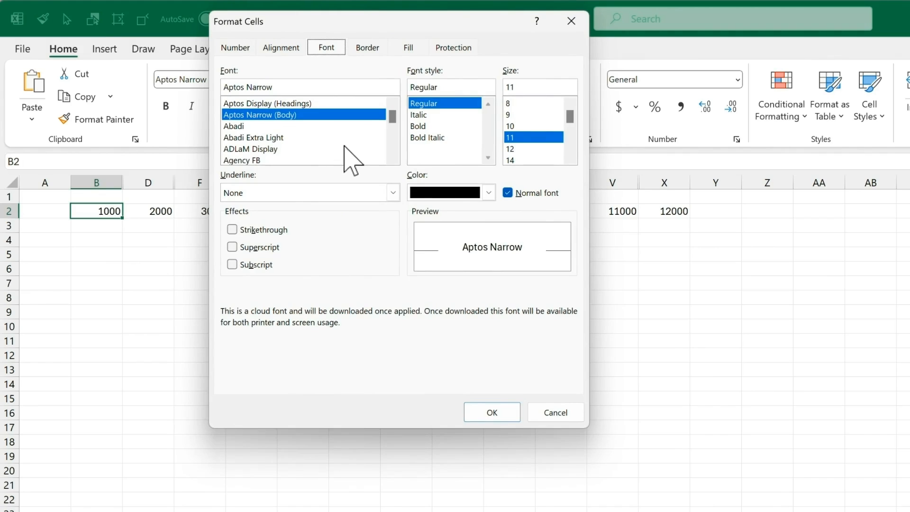
click(293, 160)
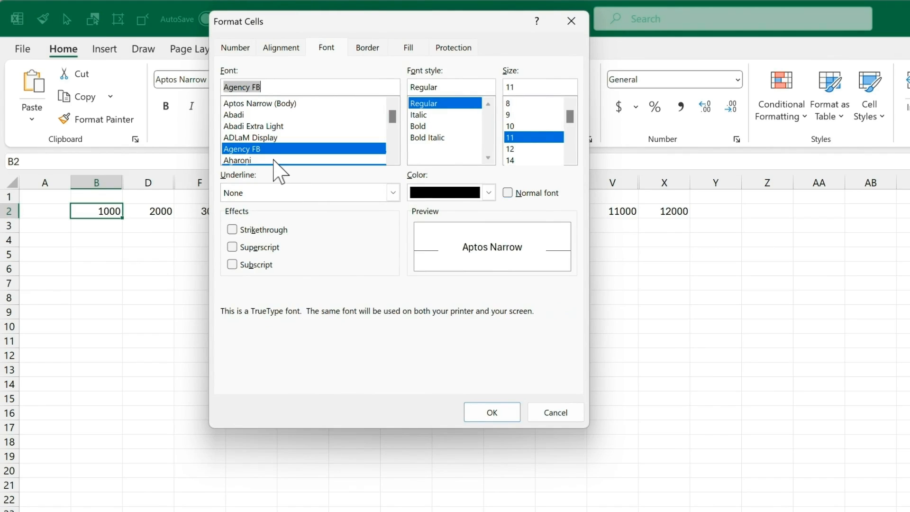
click(510, 160)
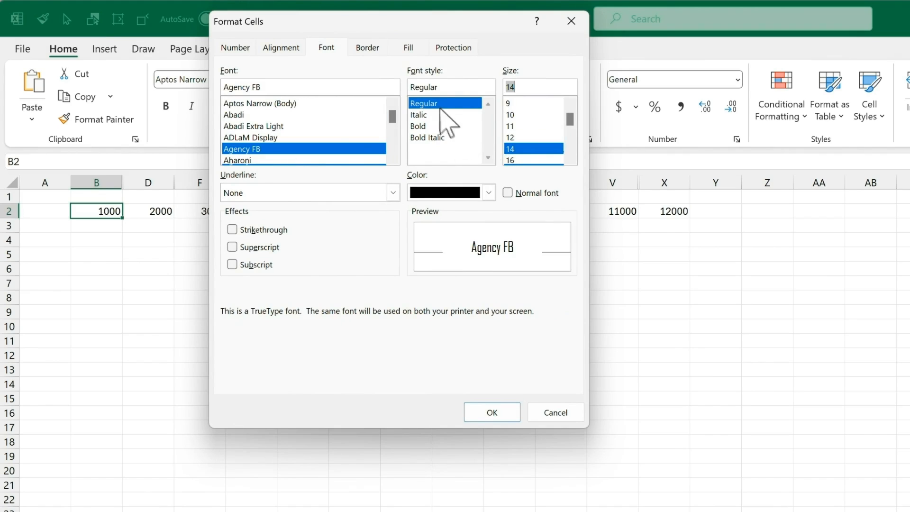
click(410, 48)
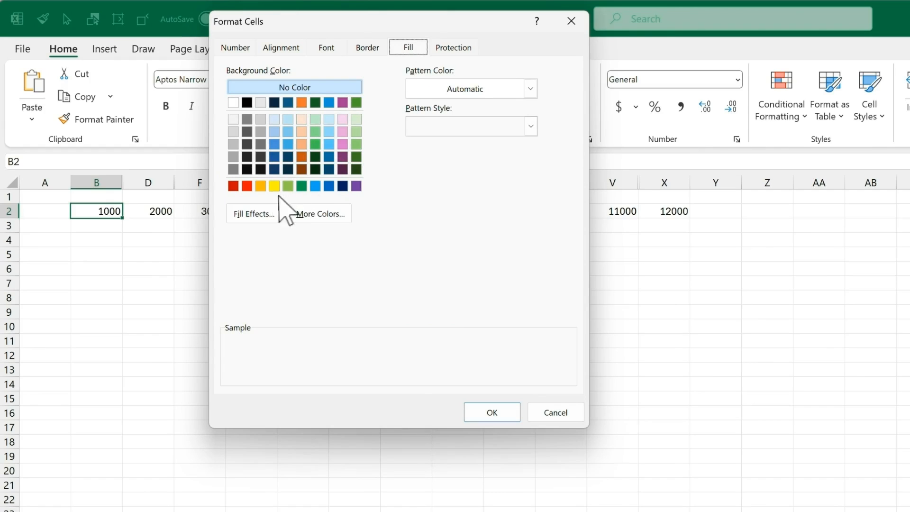
click(260, 185)
click(240, 50)
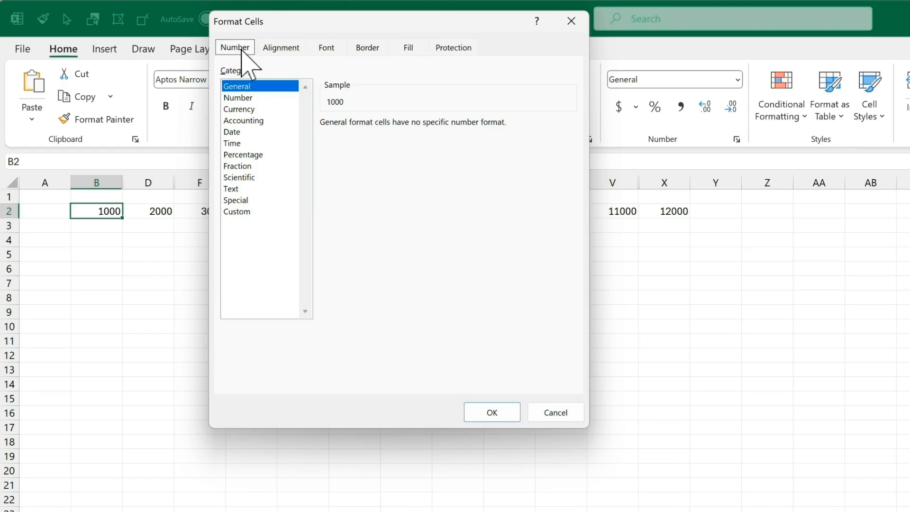
click(252, 109)
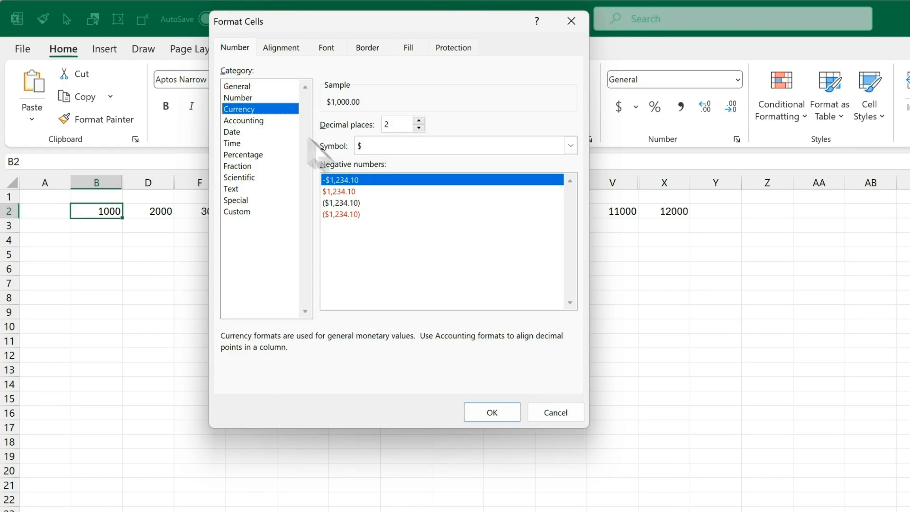
click(492, 413)
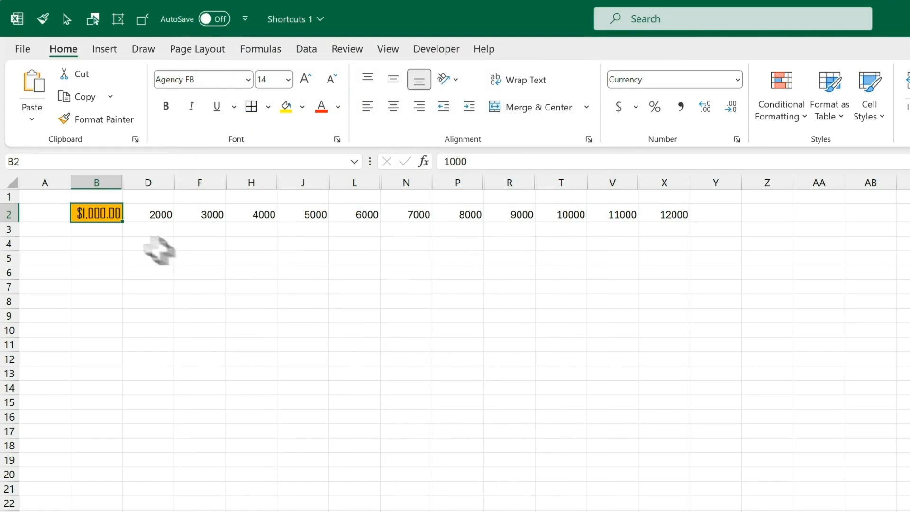
Step: Repeat the gold Currency formatting on F2, J2, N2, R2 and V2
click(212, 214)
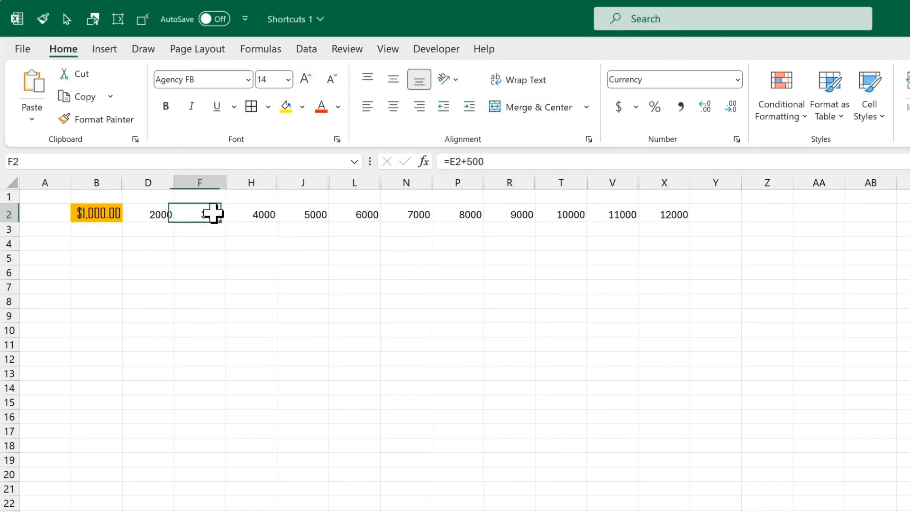
key(F4)
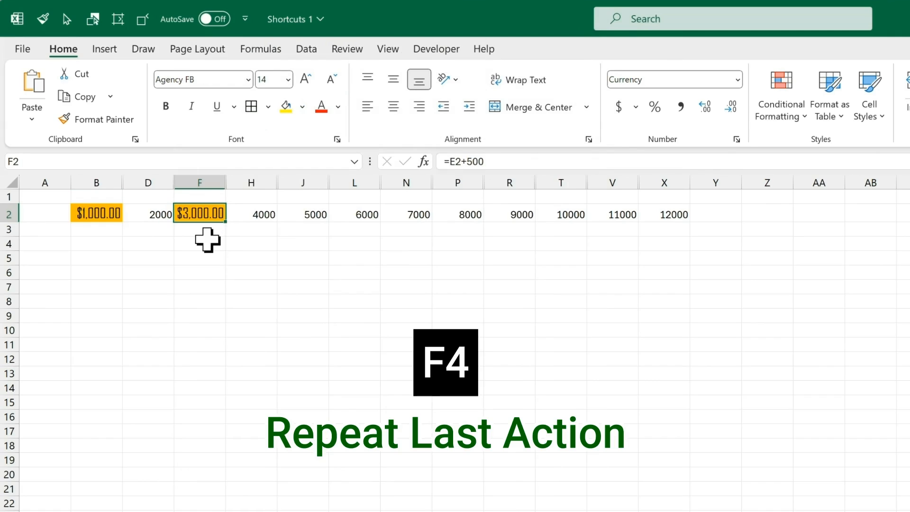
click(308, 213)
key(F4)
click(407, 216)
key(F4)
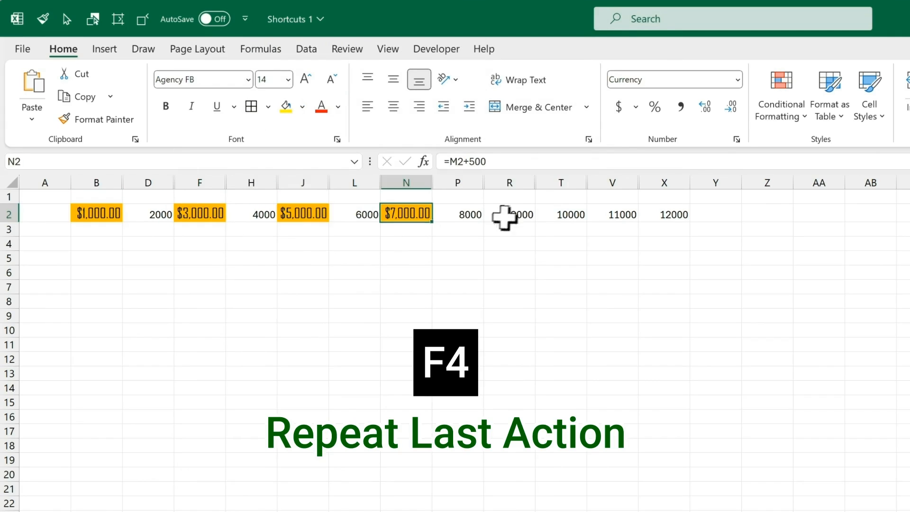
click(505, 216)
key(F4)
click(631, 214)
key(F4)
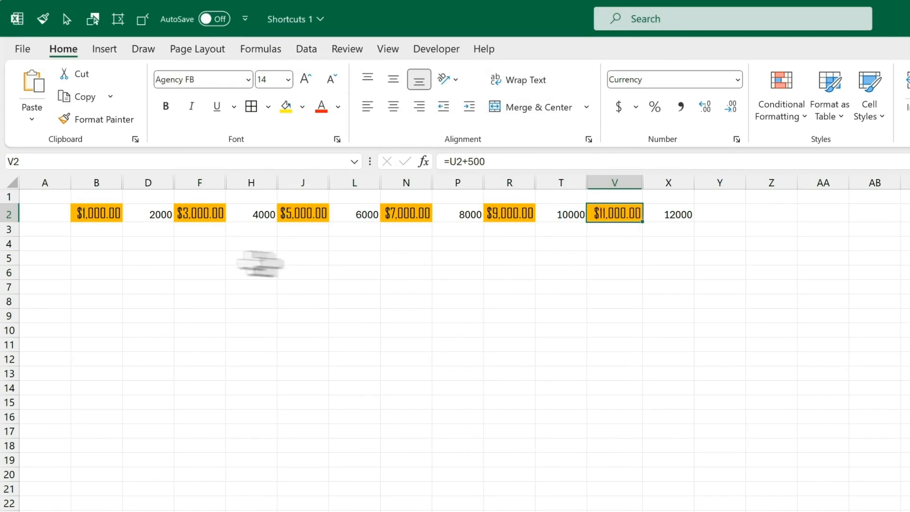
Step: Give B4:D5 a thick outline, dotted inside borders and thin upward diagonal lines
drag(106, 246, 144, 260)
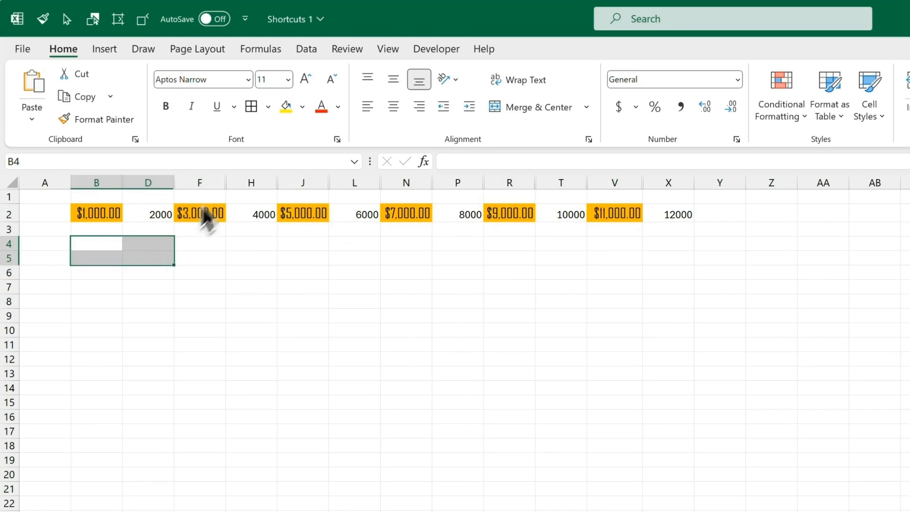
click(269, 107)
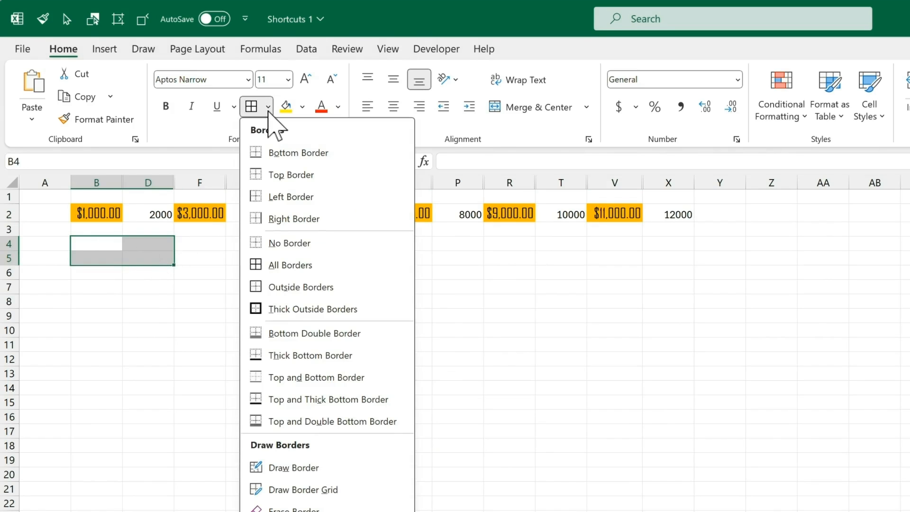
click(350, 511)
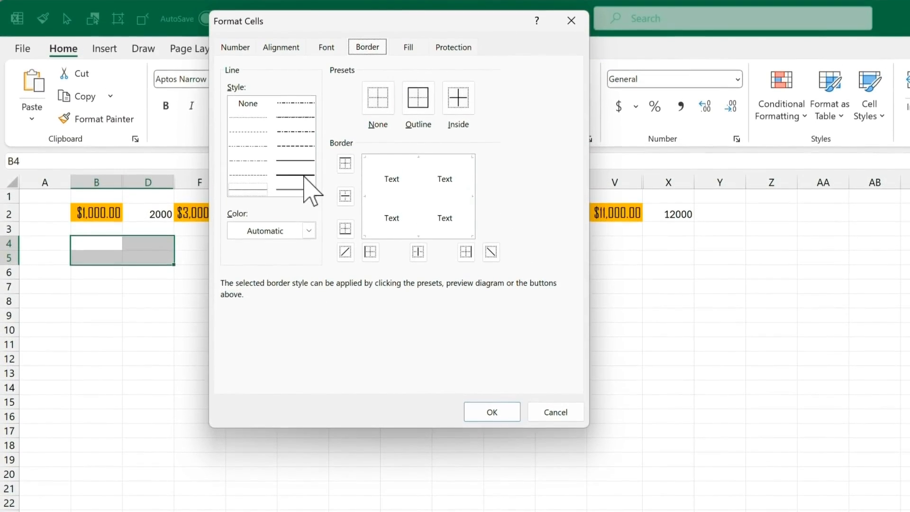
click(304, 176)
click(411, 107)
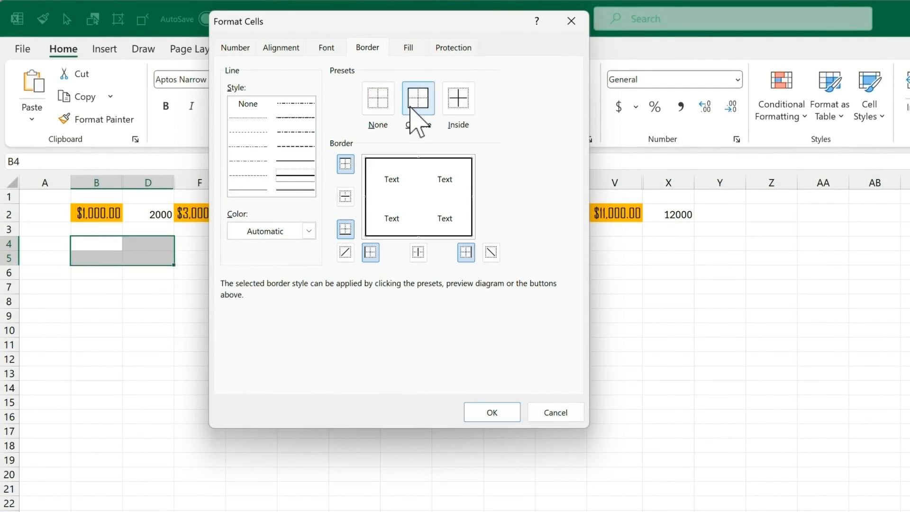
click(256, 118)
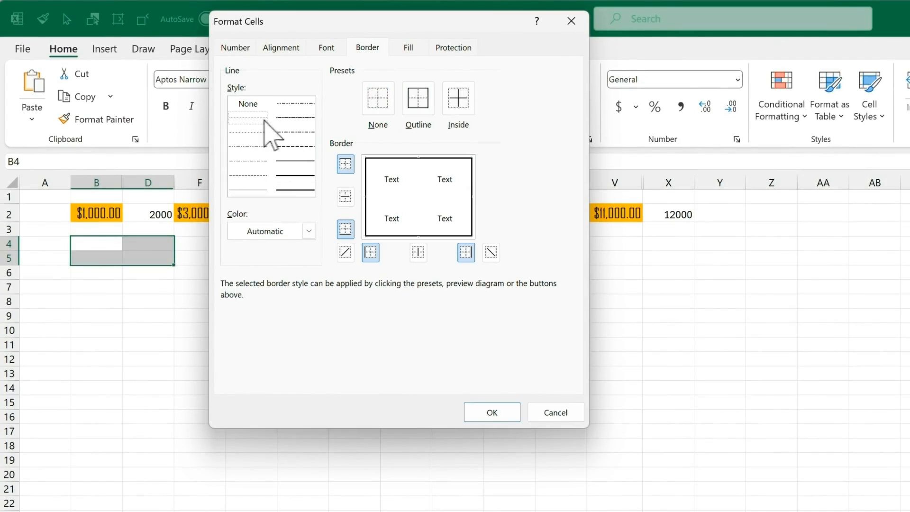
click(460, 108)
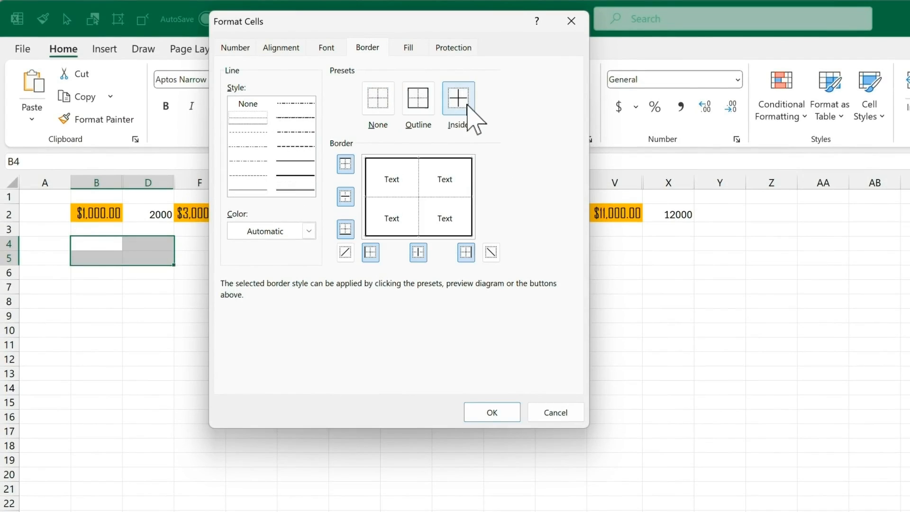
click(255, 191)
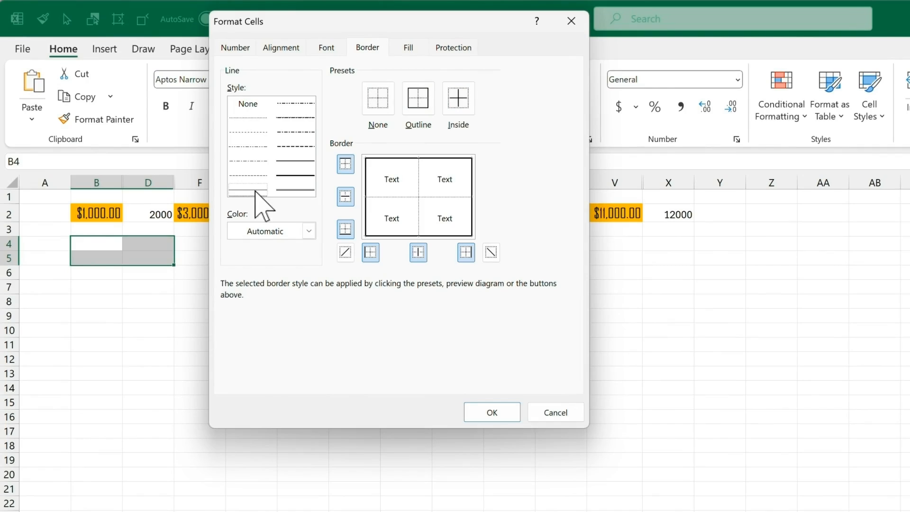
click(345, 253)
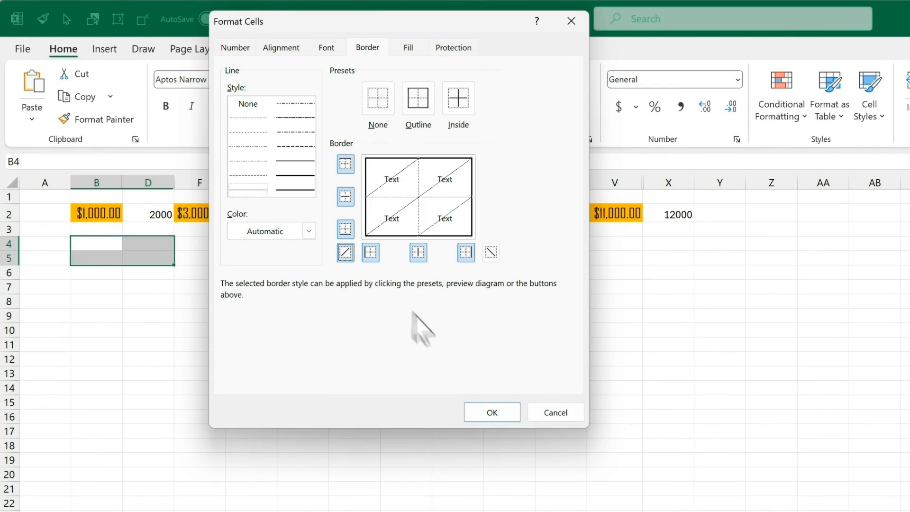
click(493, 416)
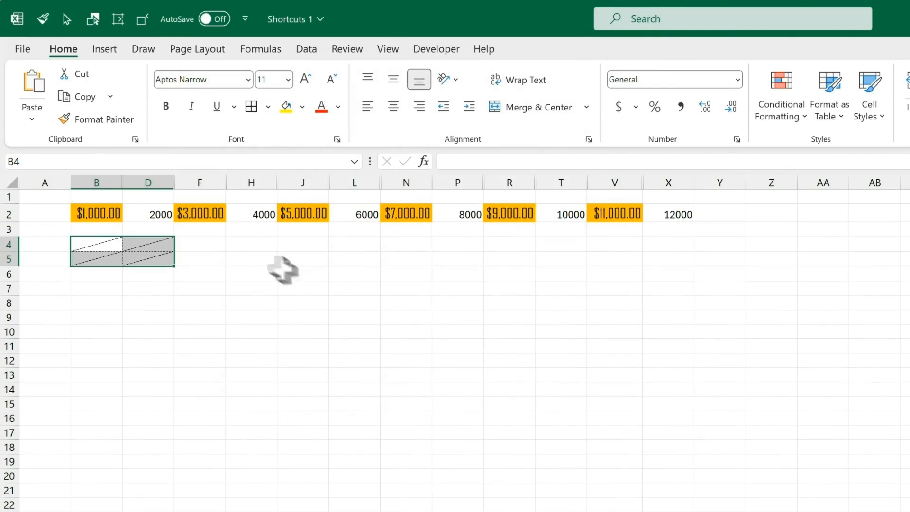
Step: Repeat the same borders on H4:J5 and N4:P5
drag(257, 247, 286, 260)
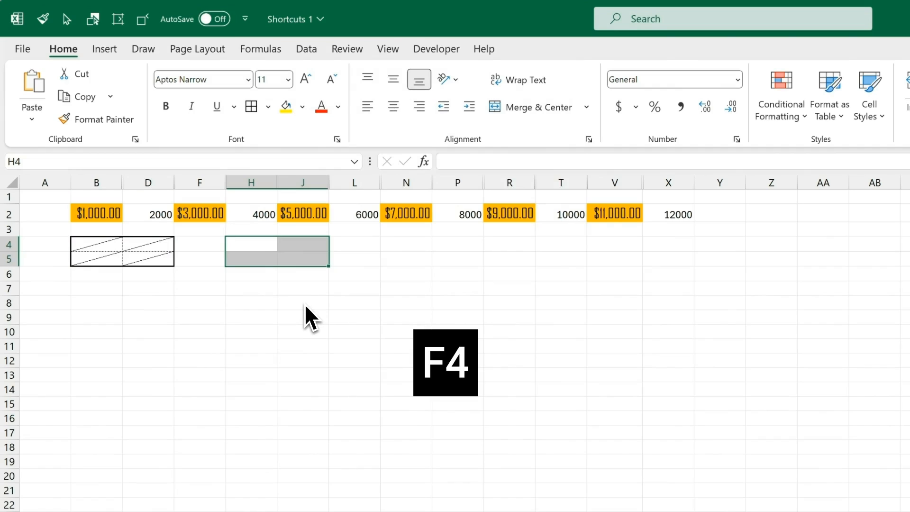
key(F4)
click(400, 244)
drag(399, 246, 434, 259)
key(F4)
click(540, 260)
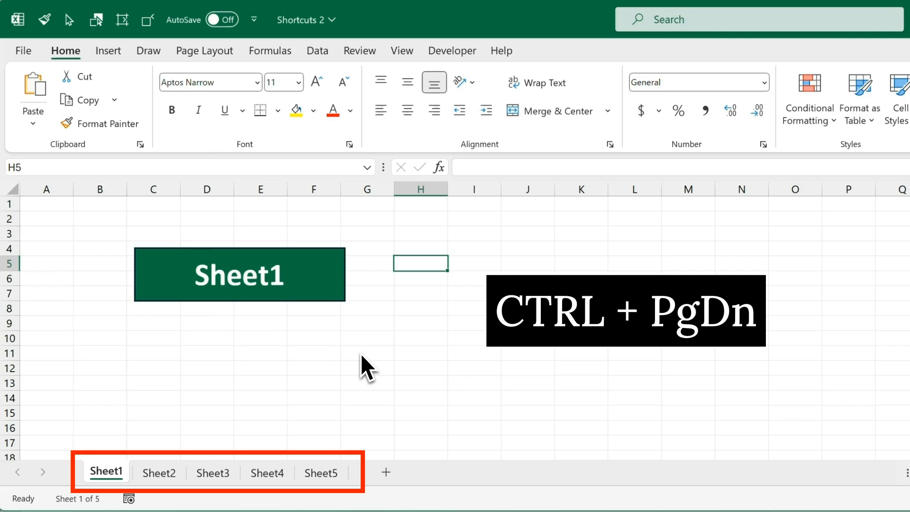
key(ctrl+Page_Down)
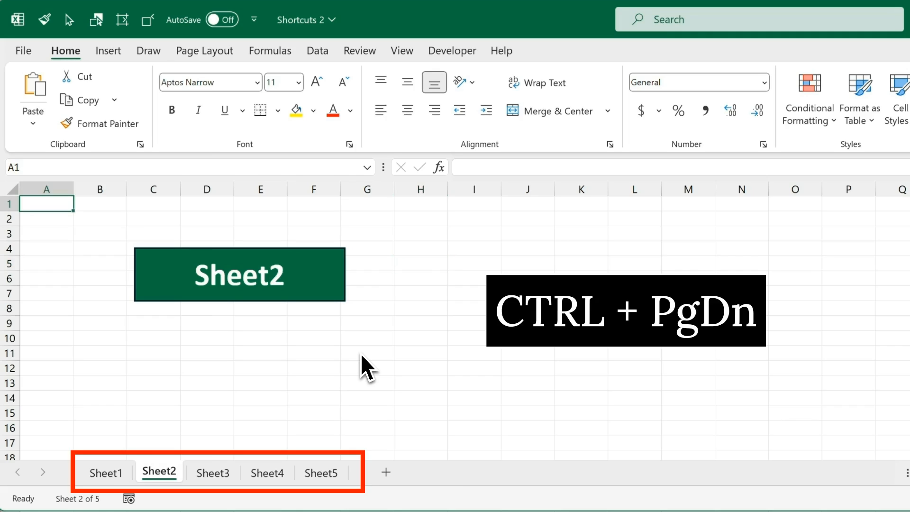
key(ctrl+Page_Down)
key(ctrl+Page_Down)
key(ctrl+Page_Down)
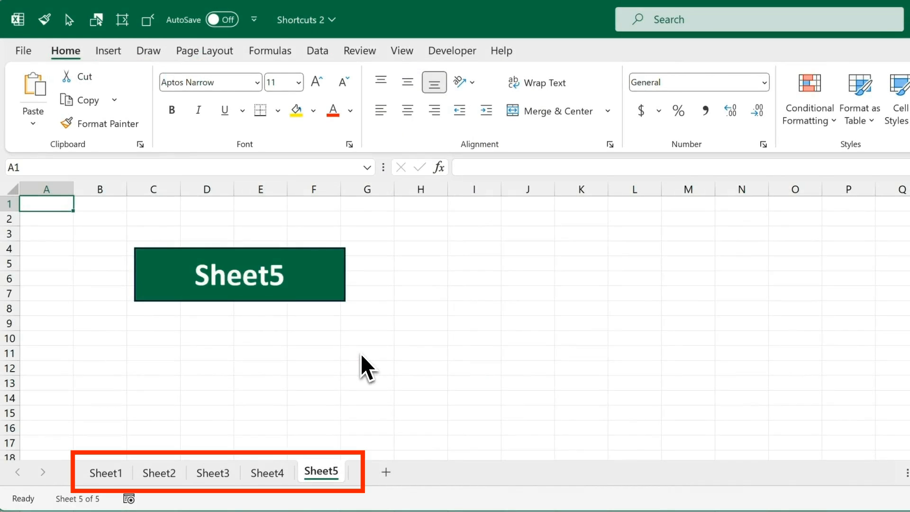
key(ctrl+Page_Up)
key(ctrl+Page_Up)
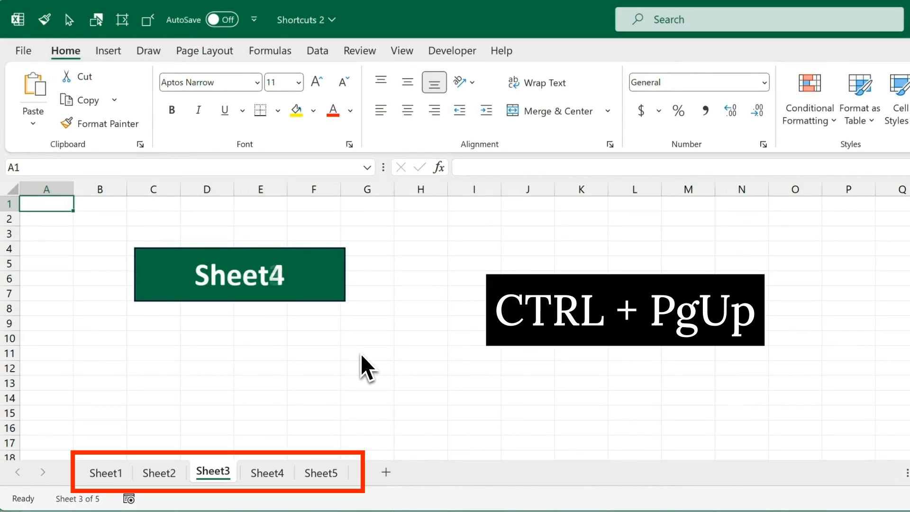
key(ctrl+Page_Up)
key(ctrl+Page_Up)
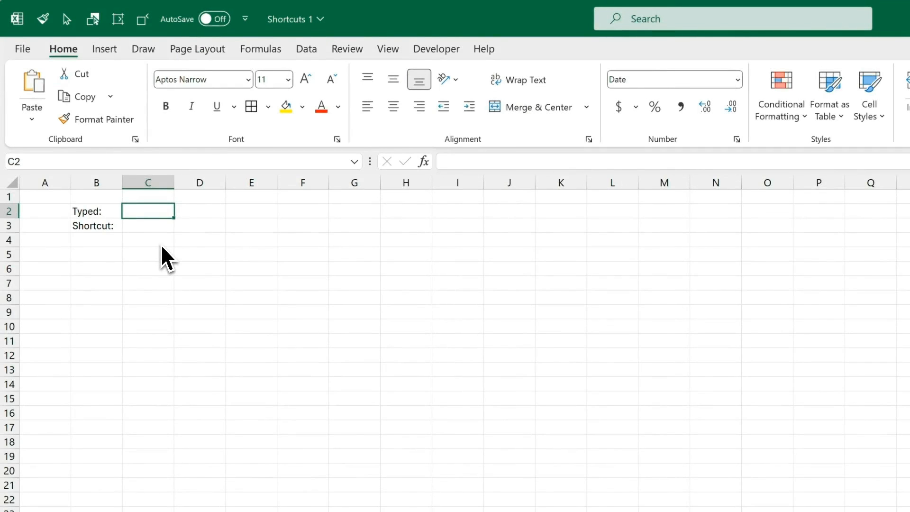
Step: Enter 5/14/2024 in C2 and today's date in C3 using Ctrl+;
text(5/14)
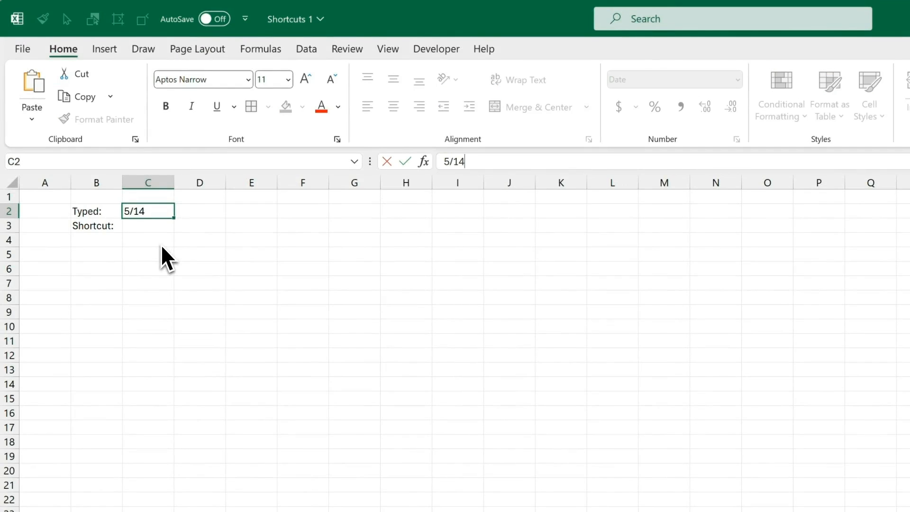
text(/2024)
key(Return)
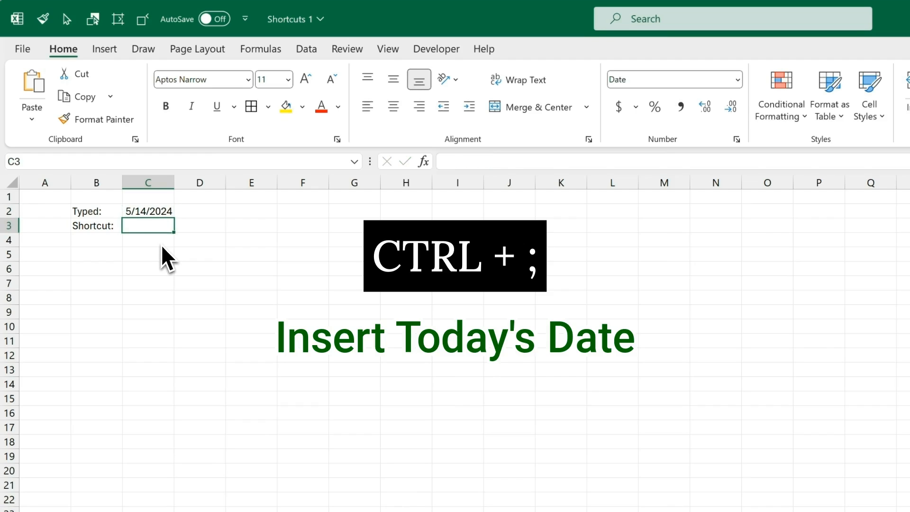
key(ctrl+semicolon)
key(Tab)
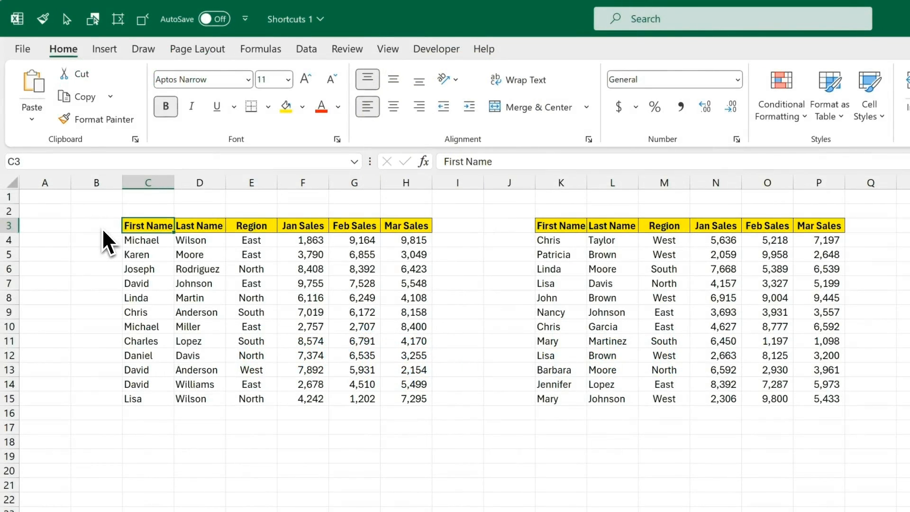
key(Down)
key(Right)
key(Down)
key(Right)
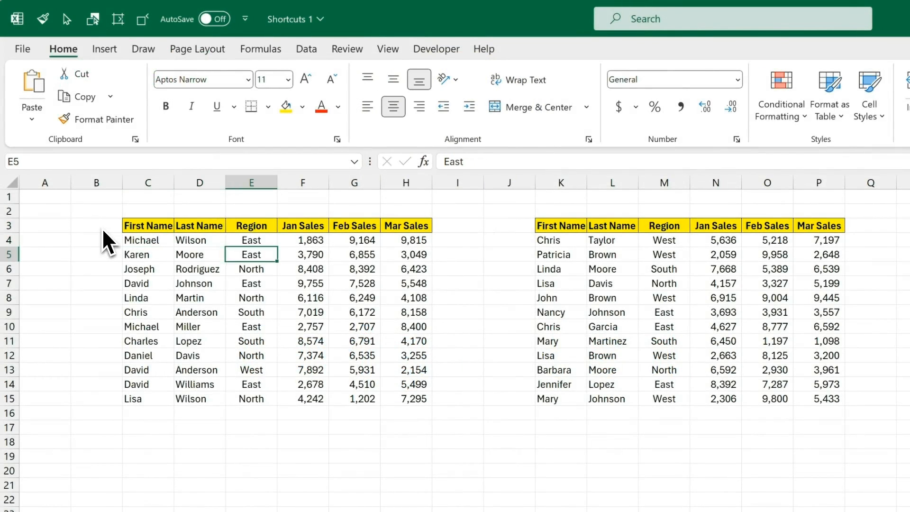
key(Up)
key(Up)
key(Left)
key(Down)
key(Left)
key(Up)
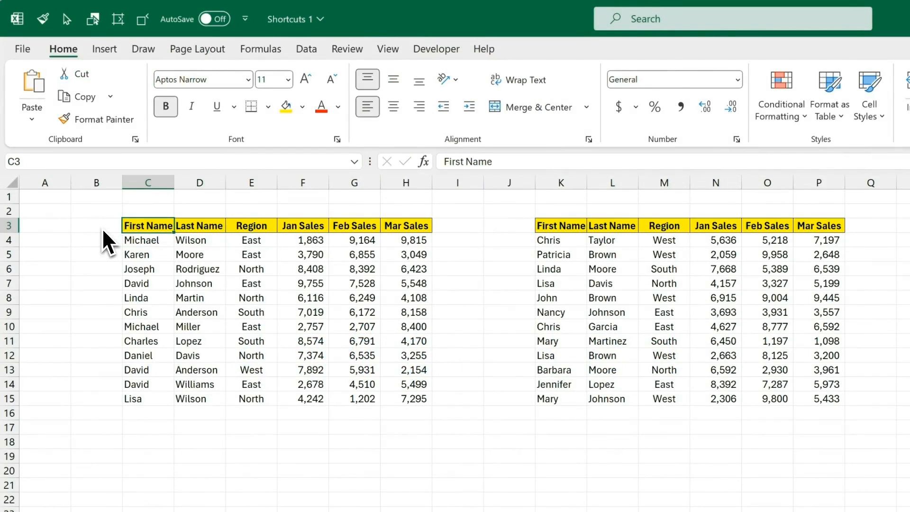
key(ctrl+Down)
key(ctrl+Right)
key(ctrl+Up)
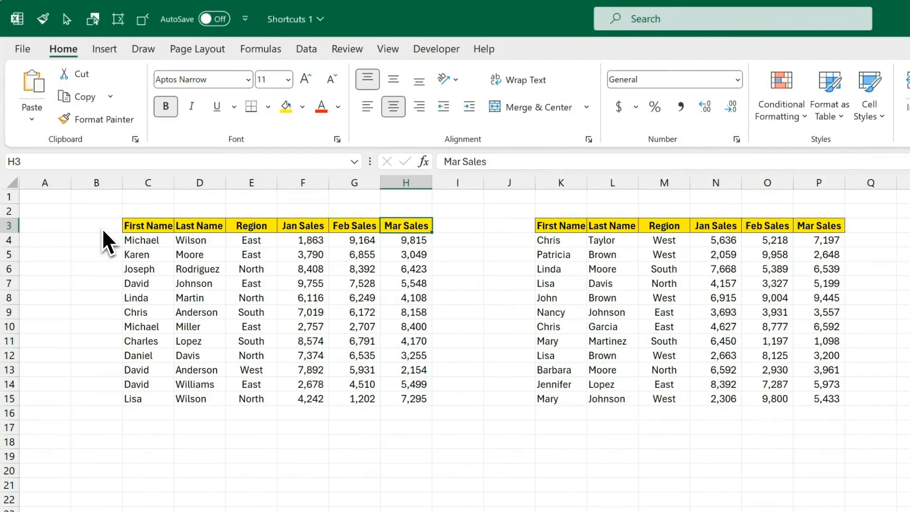
key(ctrl+Left)
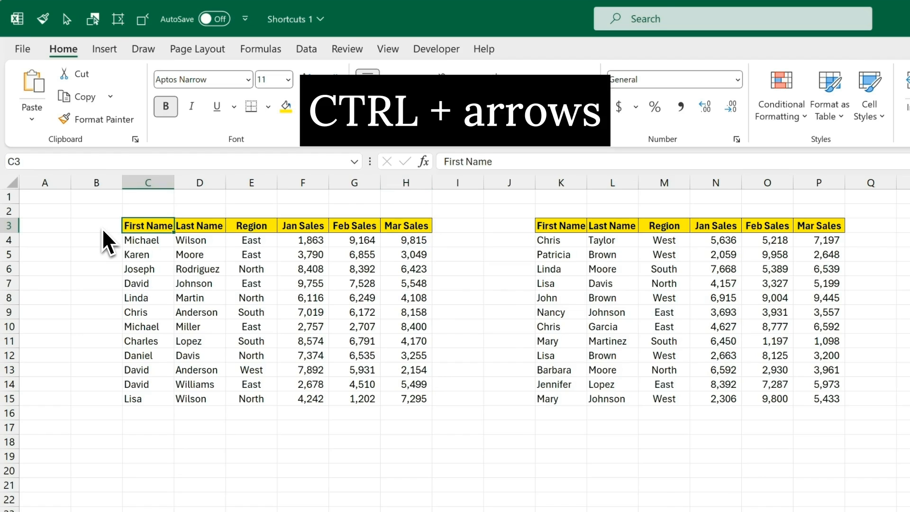
key(ctrl+Down)
key(ctrl+Right)
key(ctrl+Up)
key(ctrl+Left)
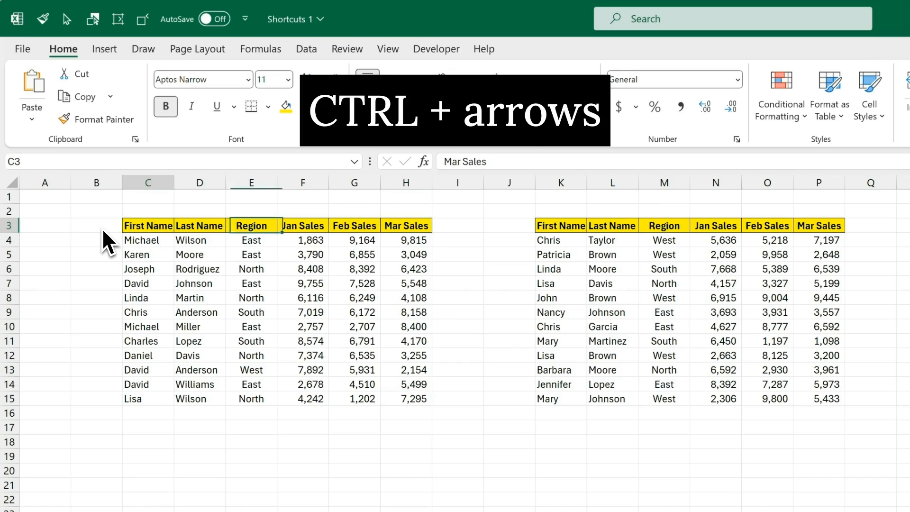
key(ctrl+Down)
key(ctrl+Right)
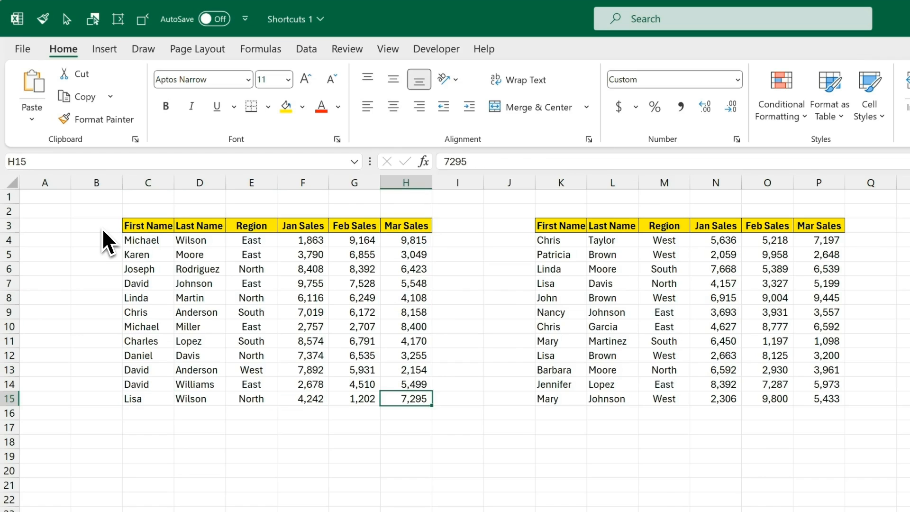
key(ctrl+Up)
key(ctrl+Left)
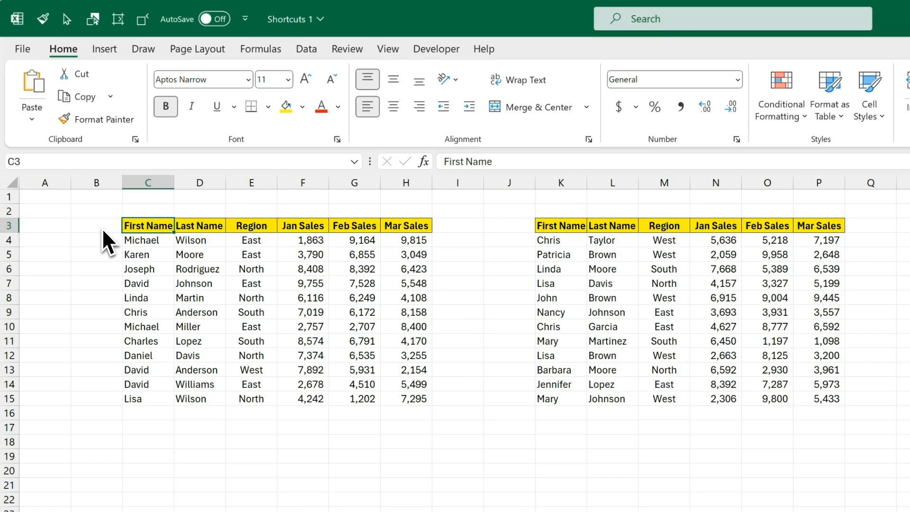
key(ctrl+Right)
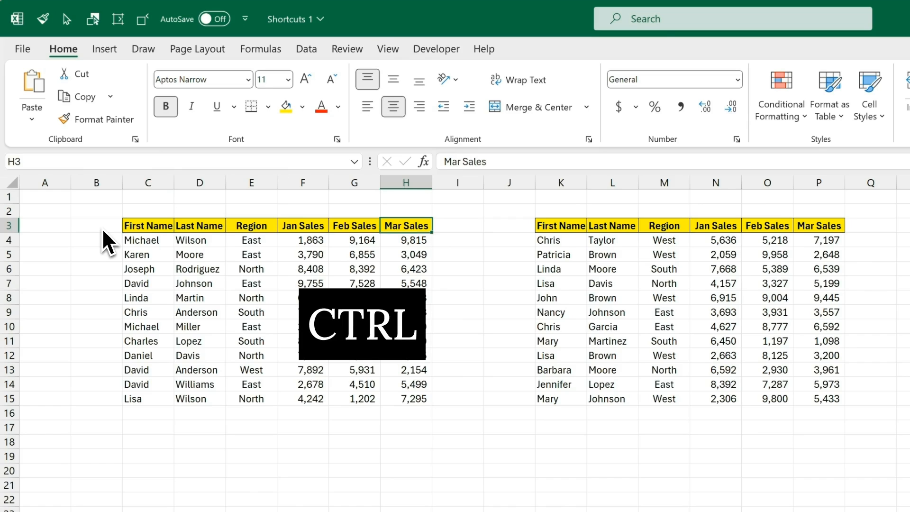
key(ctrl+Right)
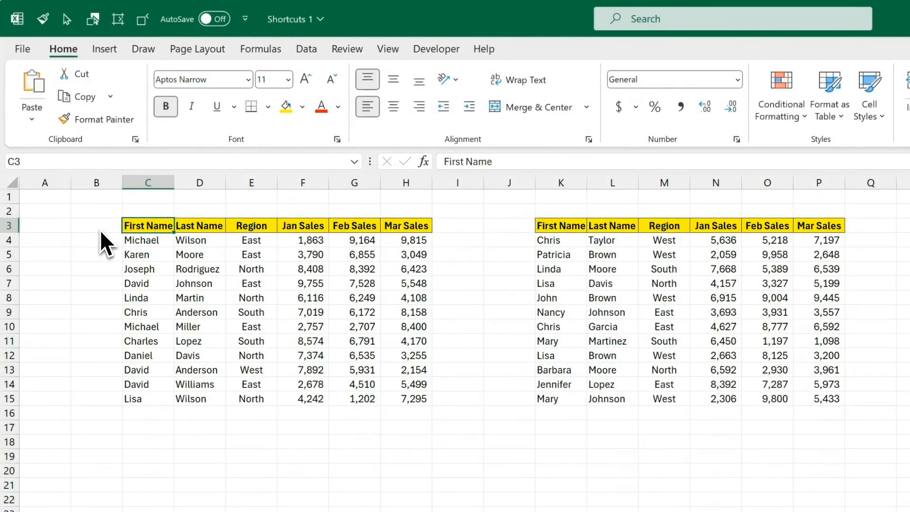
key(ctrl+Down)
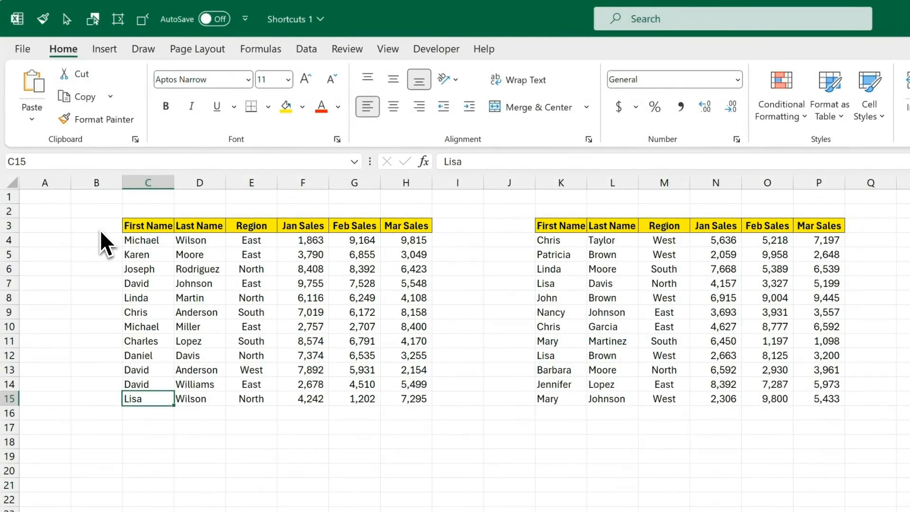
key(ctrl+Up)
key(ctrl+Right)
key(ctrl+Left)
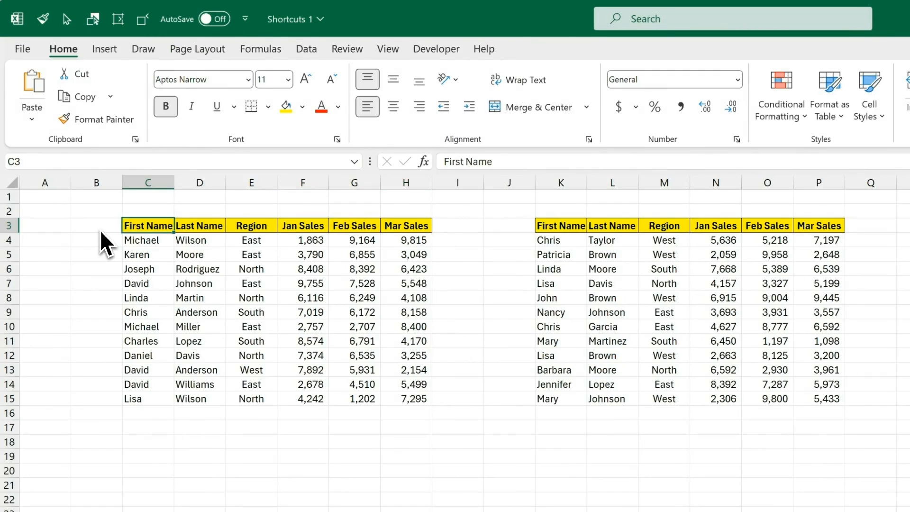
key(ctrl+shift+Down)
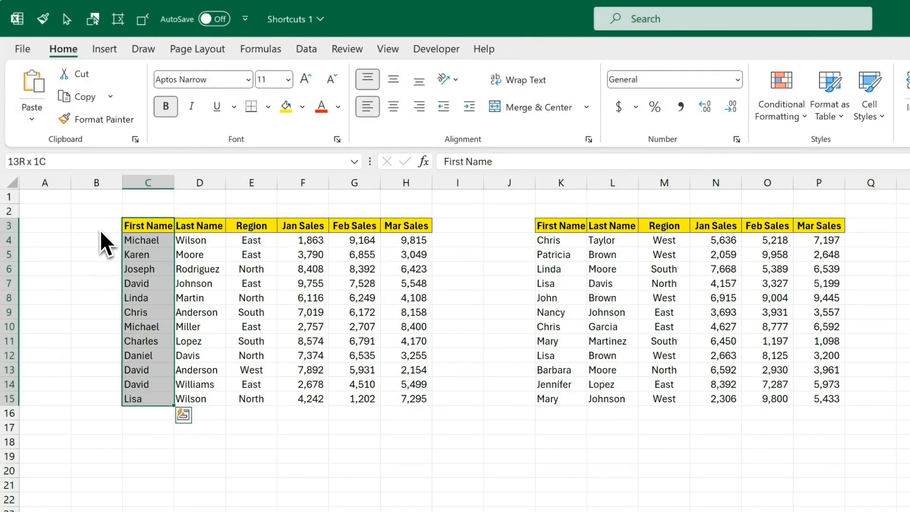
key(ctrl+shift+Up)
key(ctrl+shift+Right)
key(ctrl+shift+Left)
key(ctrl+Down)
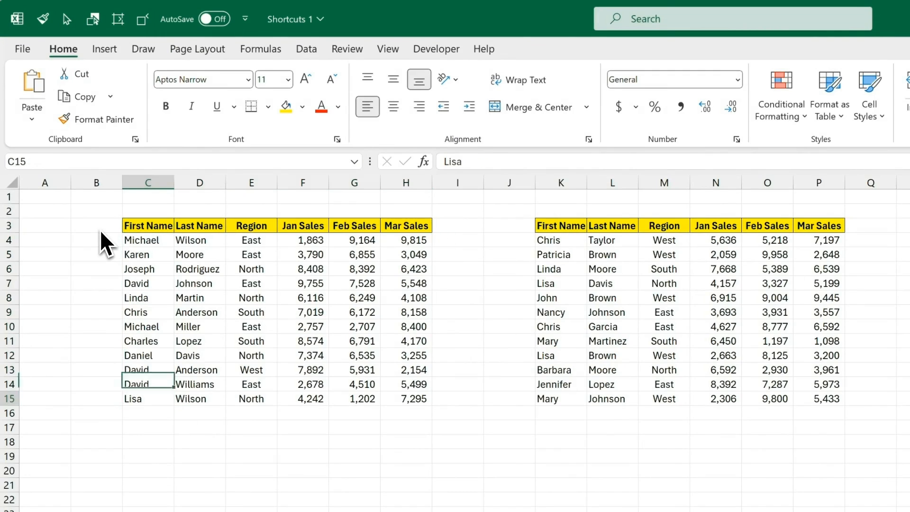
key(ctrl+shift+Up)
key(Down)
key(Right)
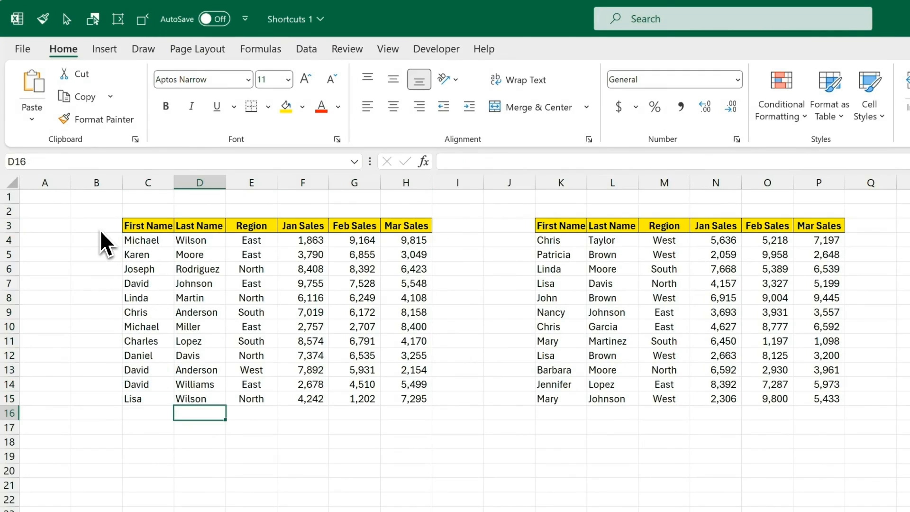
key(Up)
key(Right)
key(ctrl+Right)
key(ctrl+shift+Left)
key(ctrl+shift+Left)
key(Up)
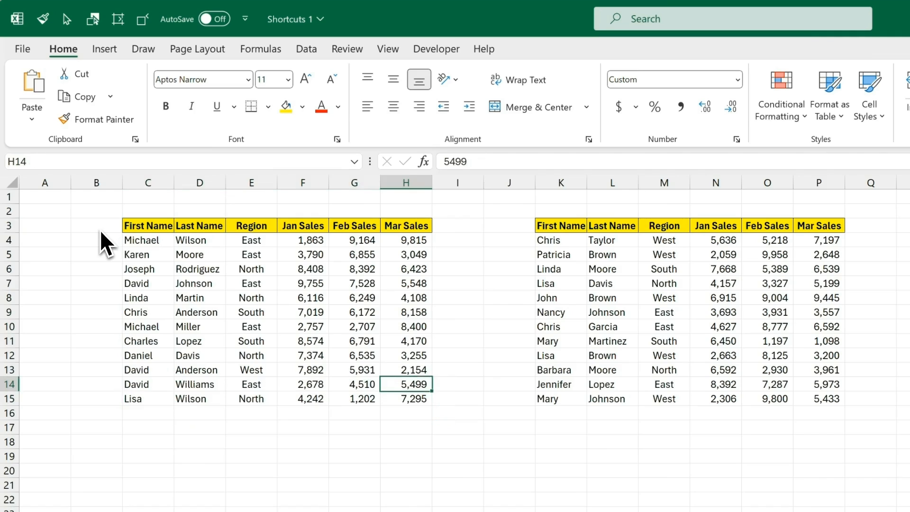
key(ctrl+Left)
key(ctrl+Up)
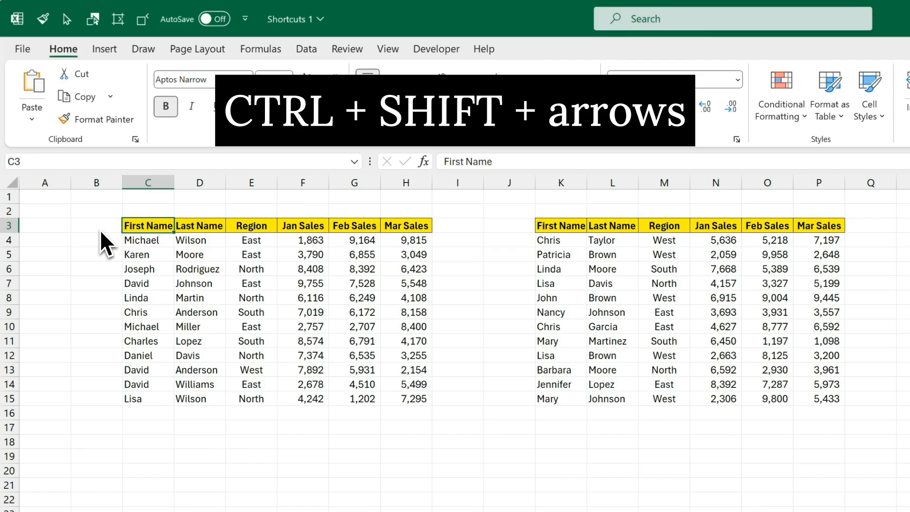
Step: Select the First Name column and extend across the whole table, then shrink back to the header
key(ctrl+shift+Down)
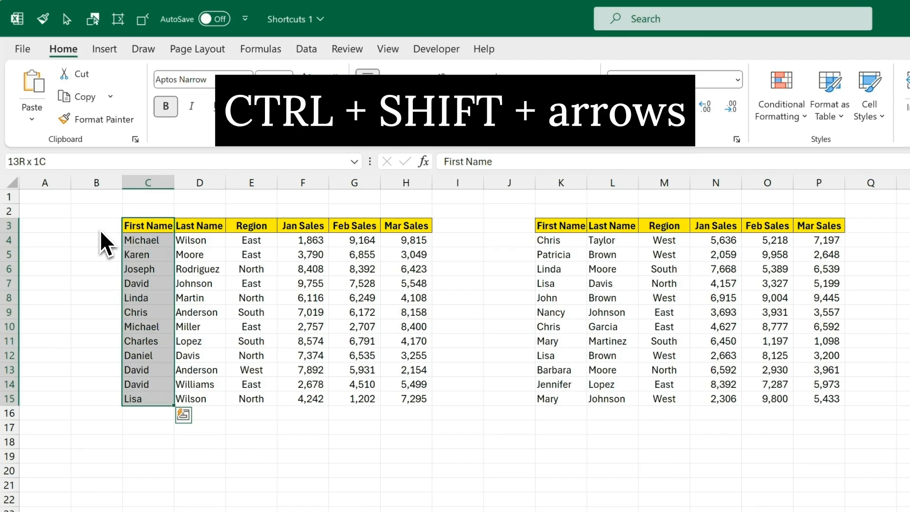
key(ctrl+shift+Right)
key(ctrl+shift+Up)
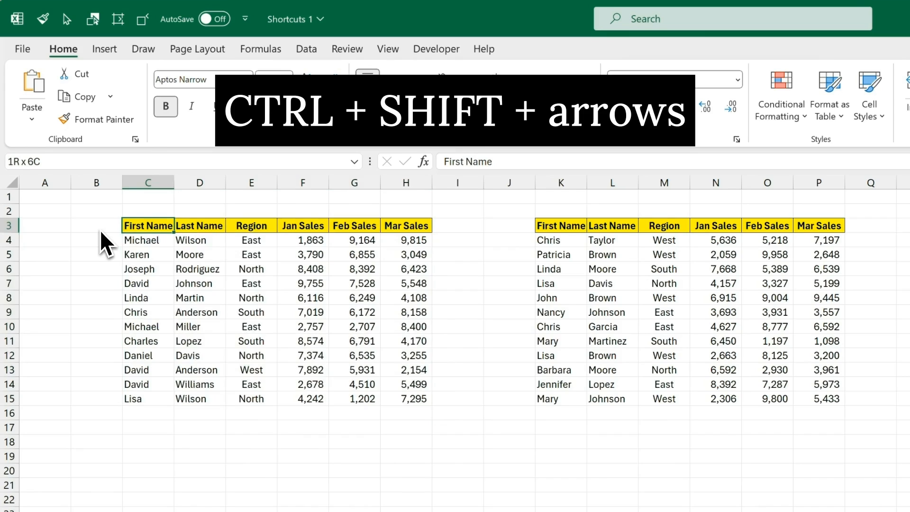
key(ctrl+shift+Left)
key(ctrl+shift+Down)
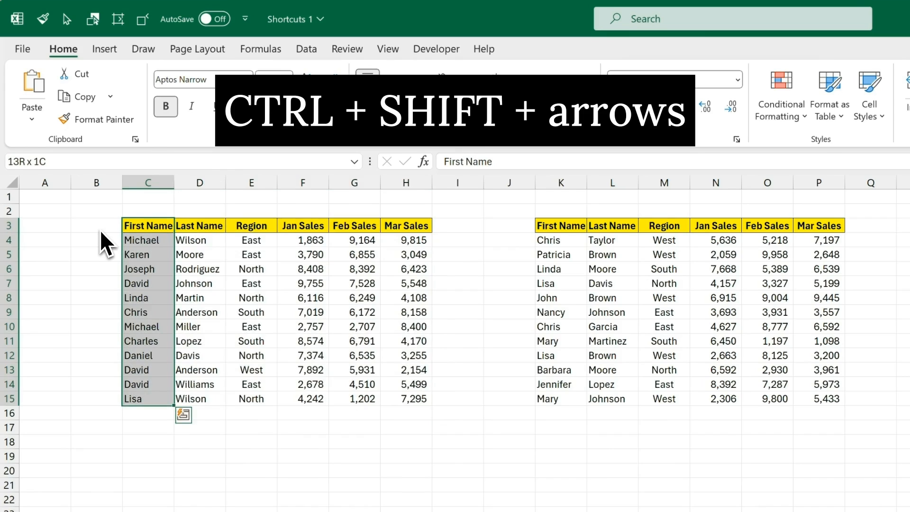
key(ctrl+shift+Right)
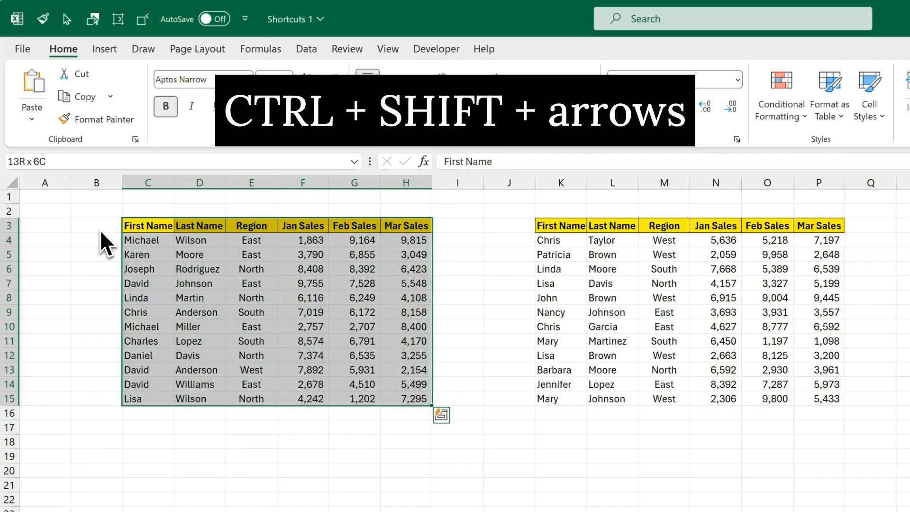
key(ctrl+shift+Up)
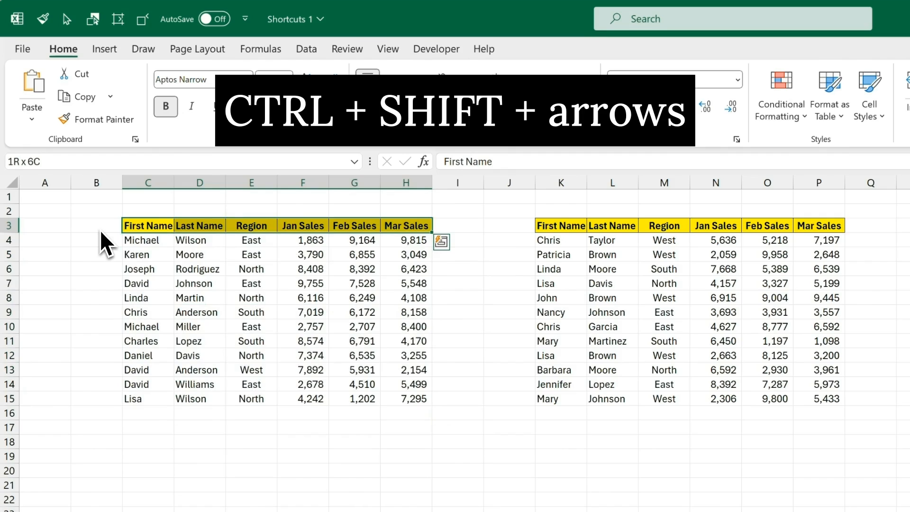
key(ctrl+shift+Left)
Step: Select the Last Name and Region columns, then the second person's full data row
key(Right)
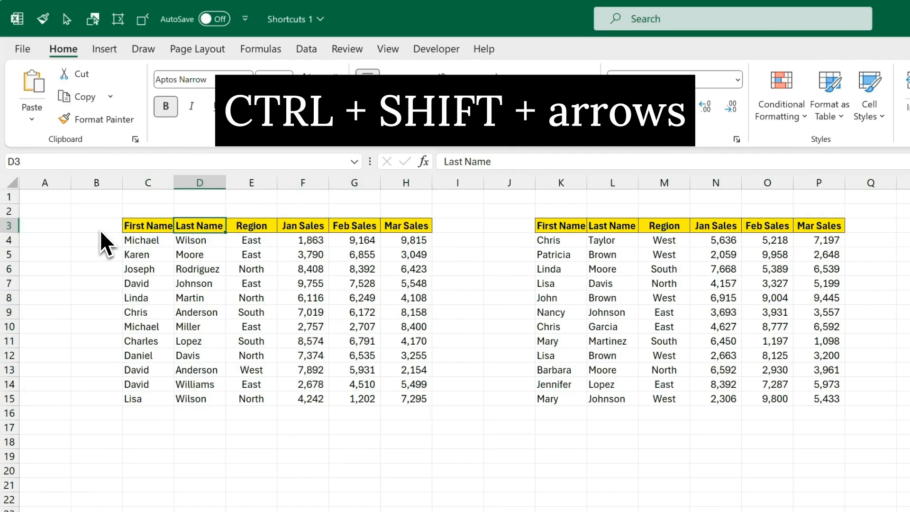
key(ctrl+shift+Down)
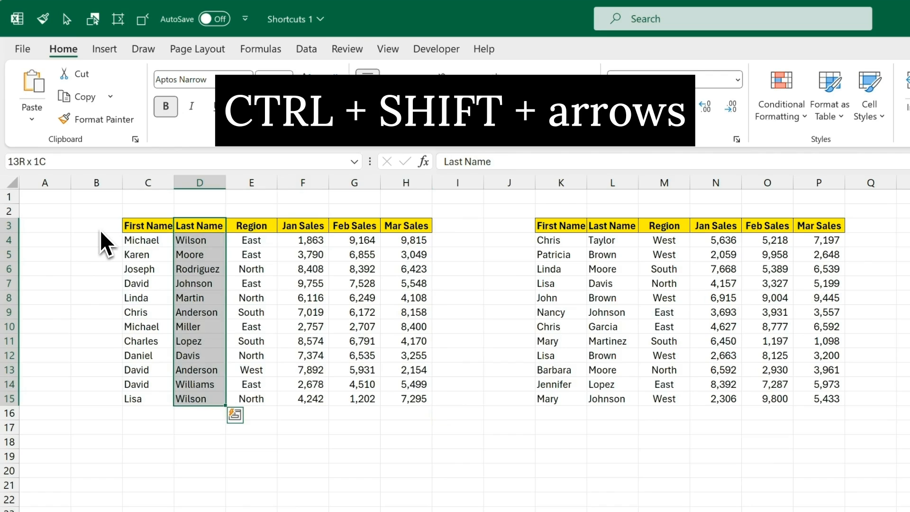
key(ctrl+shift+Up)
key(Right)
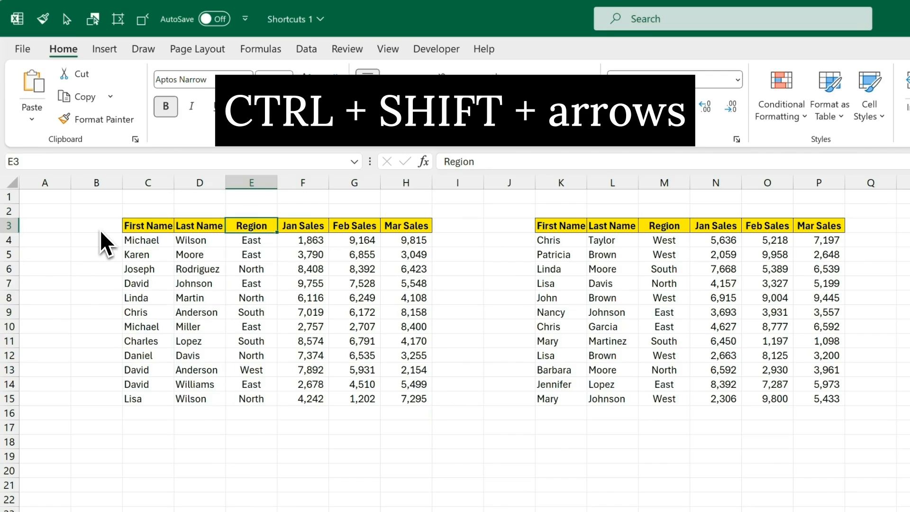
key(ctrl+shift+Down)
key(Down)
key(Left)
key(Left)
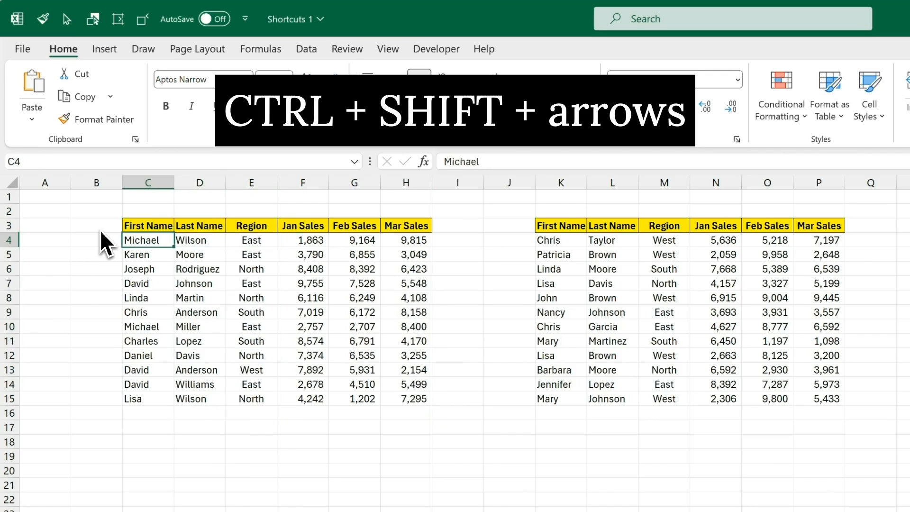
key(Down)
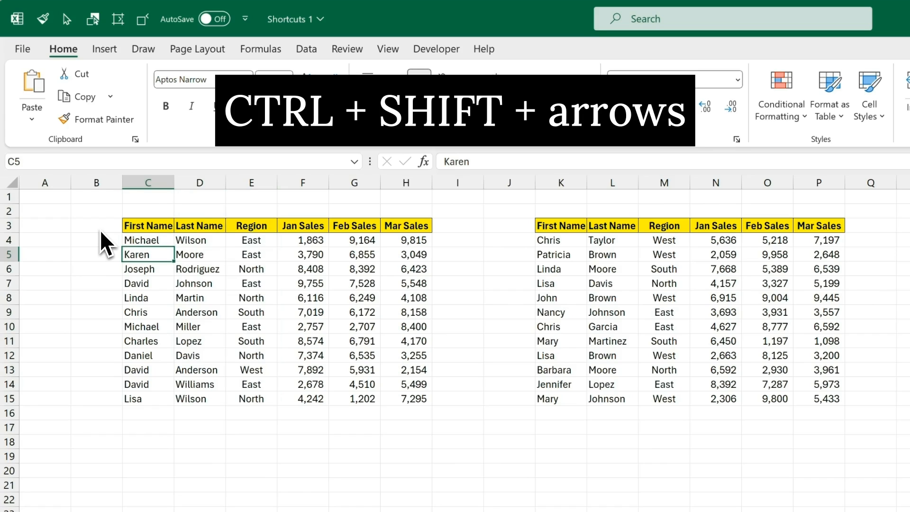
key(ctrl+shift+Right)
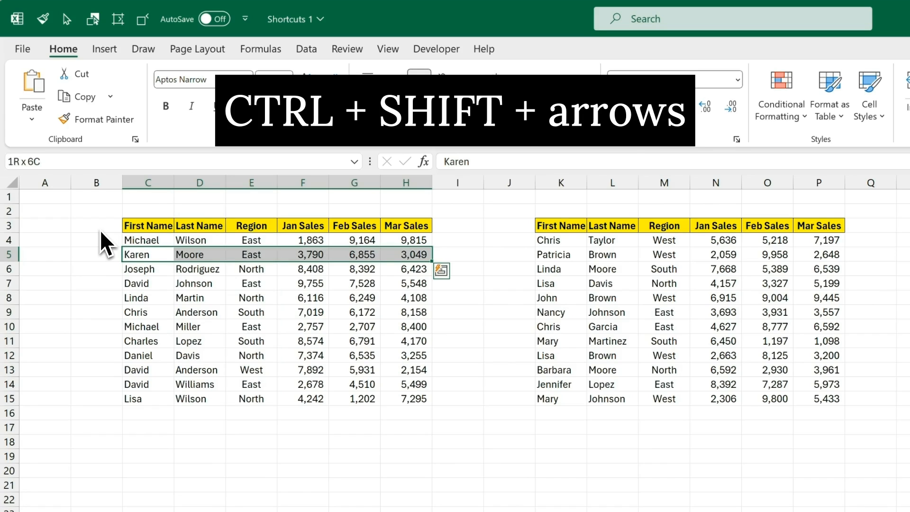
Step: Select the entire table range from First Name down to the last row and column
key(Up)
key(Up)
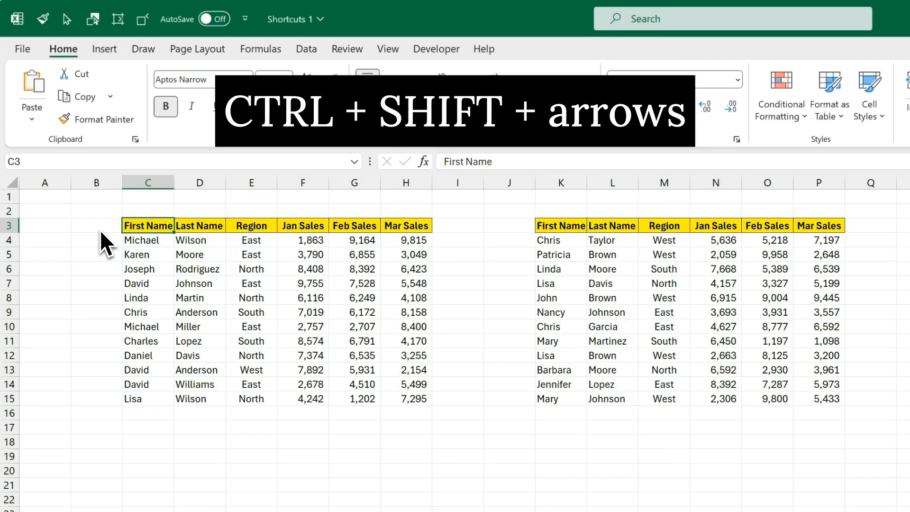
key(ctrl+shift+Down)
key(ctrl+shift+Right)
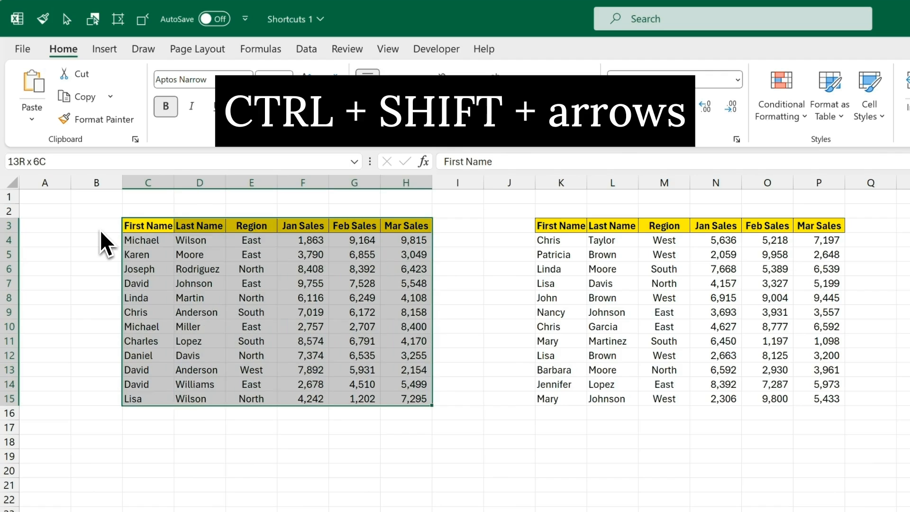
key(ctrl+shift+Right)
key(ctrl+shift+Right)
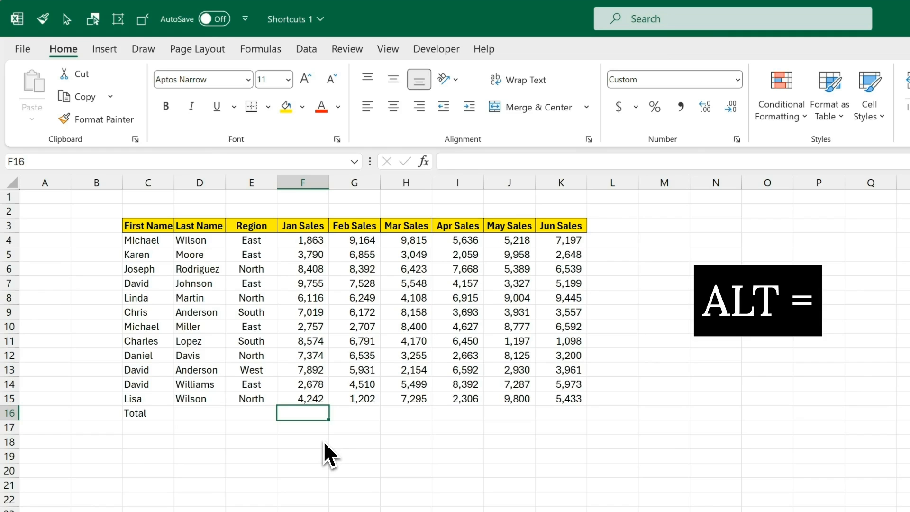
Step: Sum Jan Sales in F16 and copy the total across to K16 for Jan through Jun
key(alt+equal)
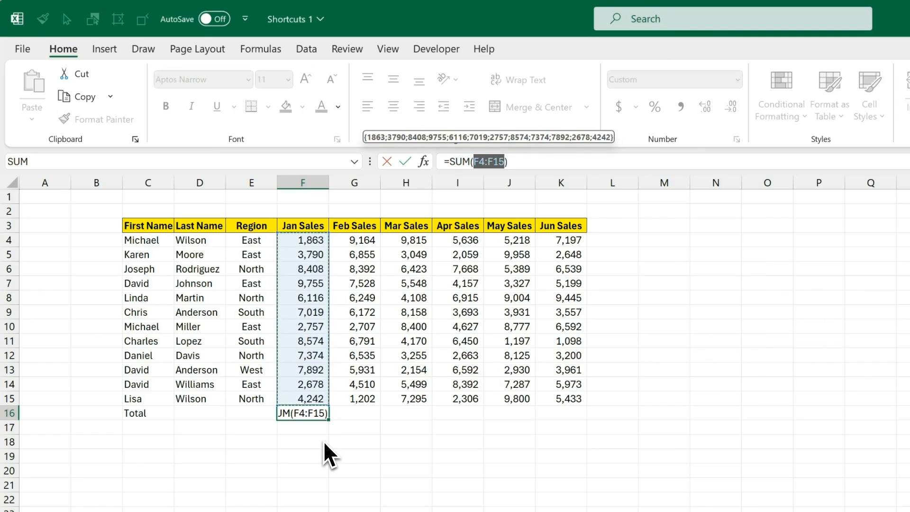
key(Tab)
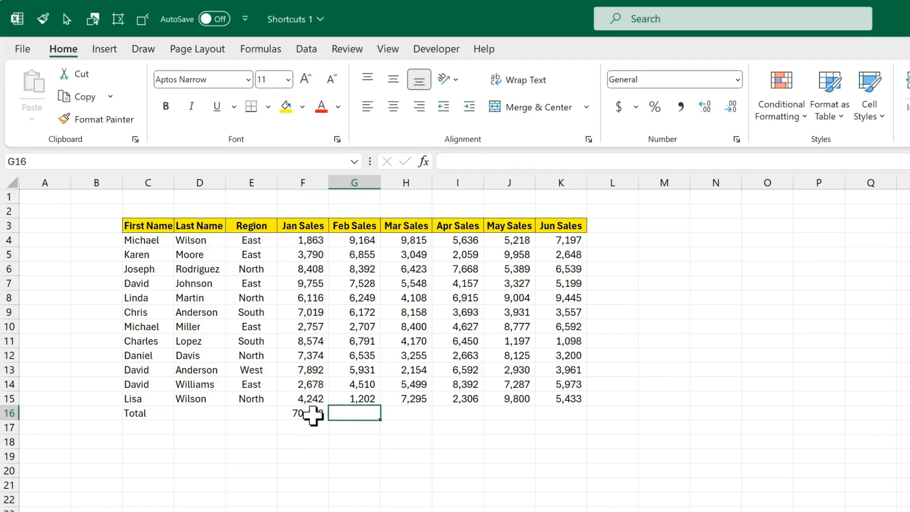
drag(307, 415, 571, 416)
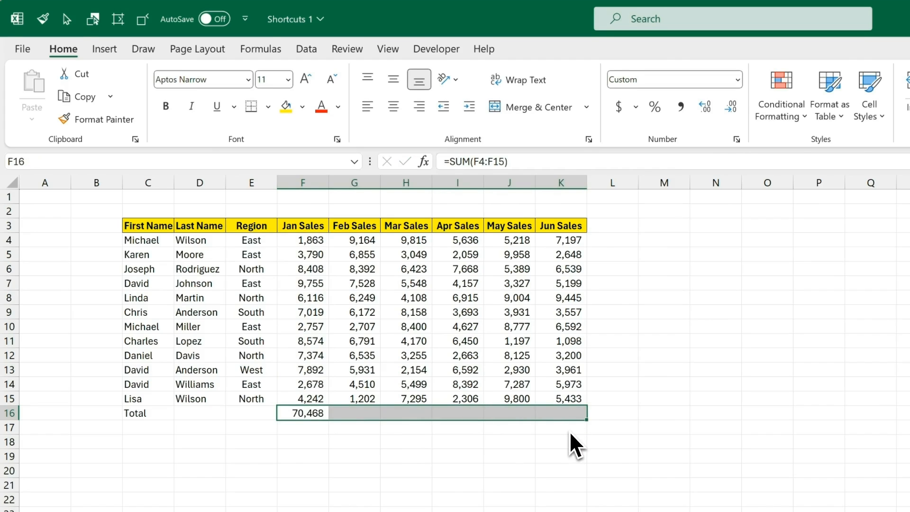
key(ctrl+r)
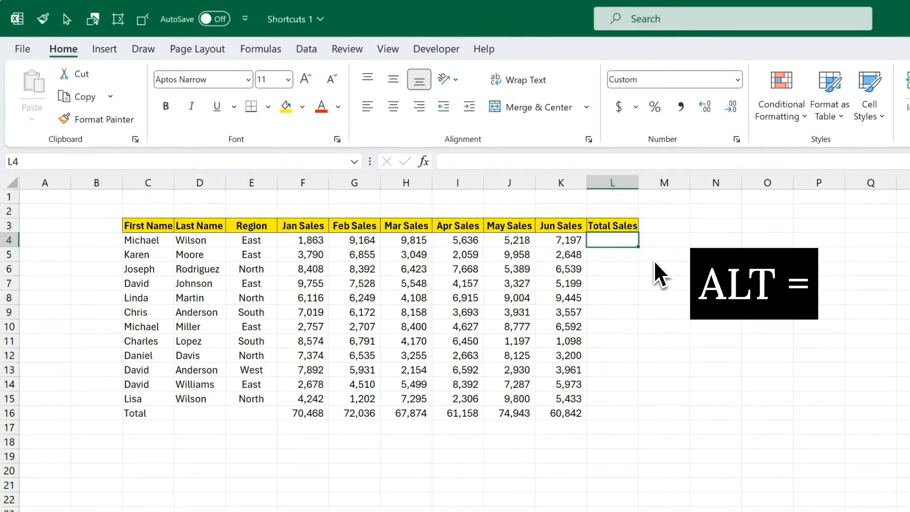
key(alt+equal)
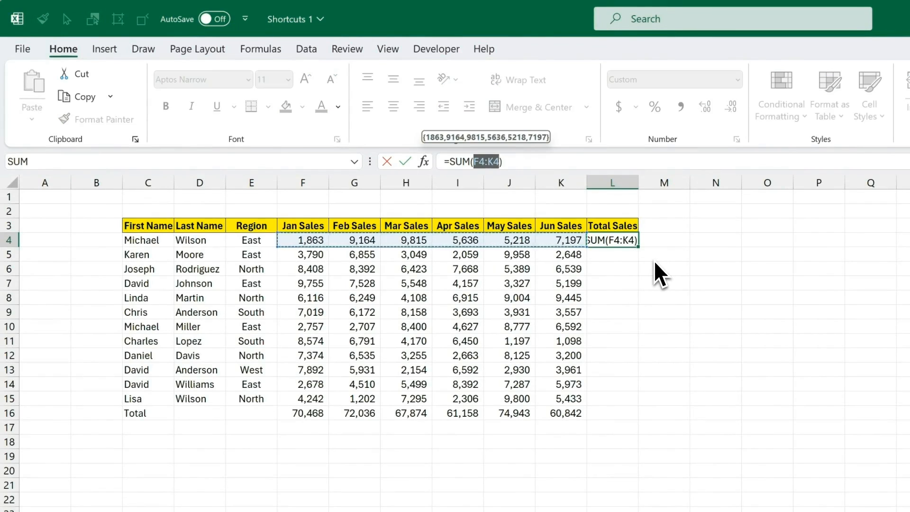
key(Return)
drag(630, 243, 615, 413)
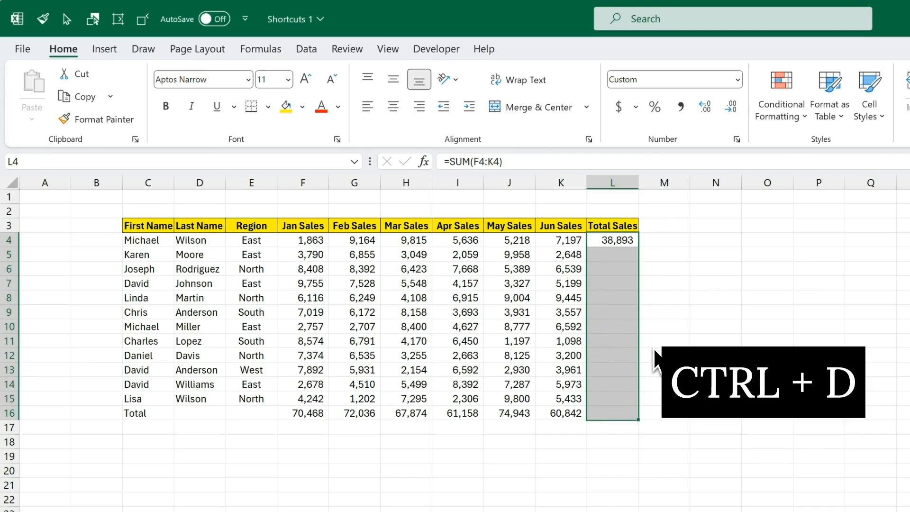
key(ctrl+d)
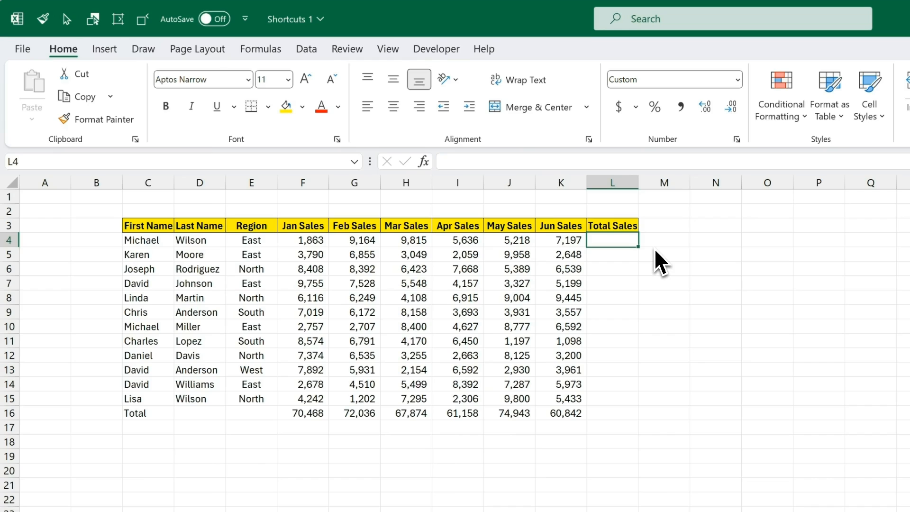
Step: Sum L4's Jan–Jun sales and fill the formula down L4:L16, redoing the fill once
key(alt+equal)
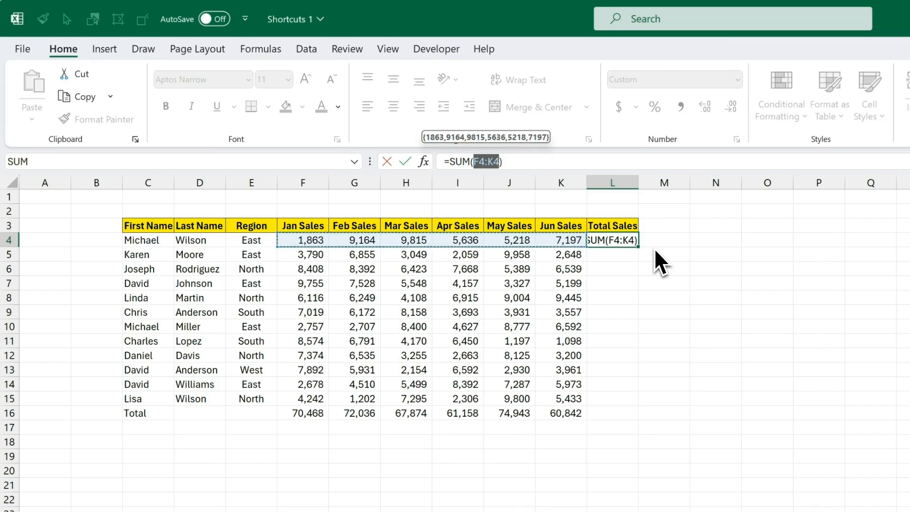
key(shift+Tab)
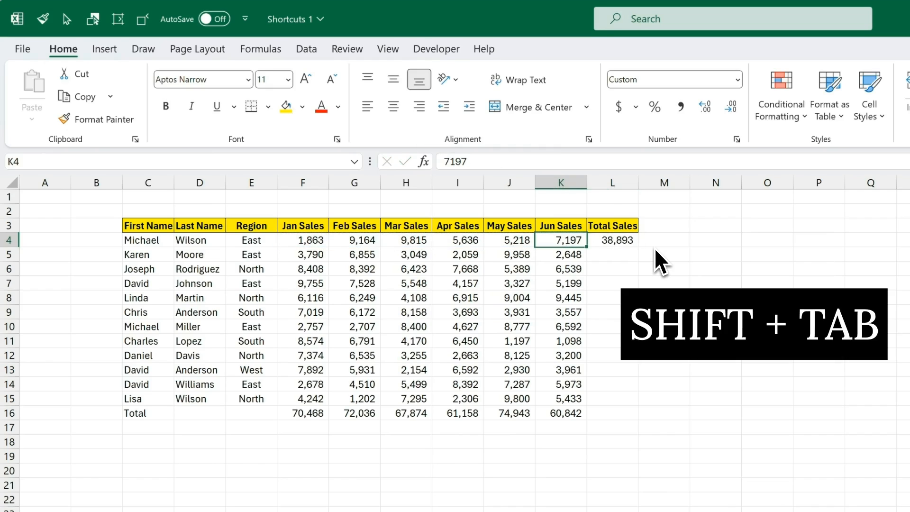
key(ctrl+Down)
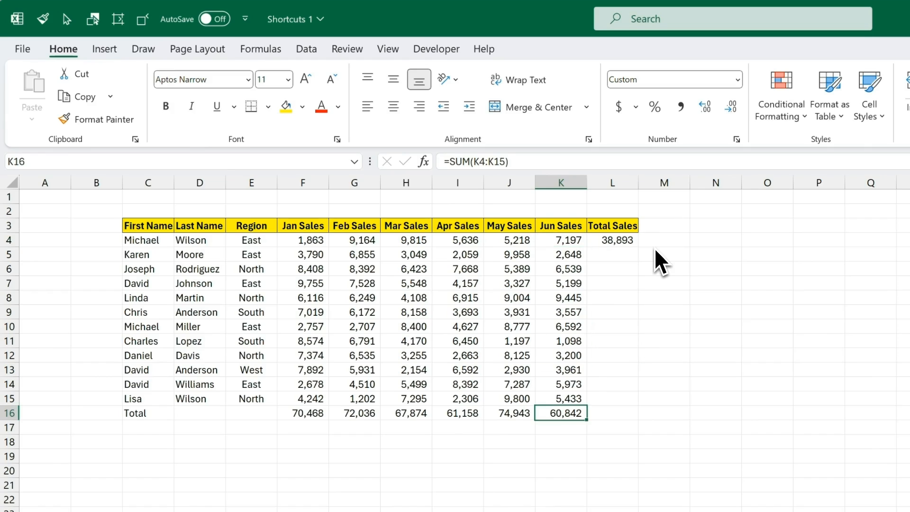
key(Right)
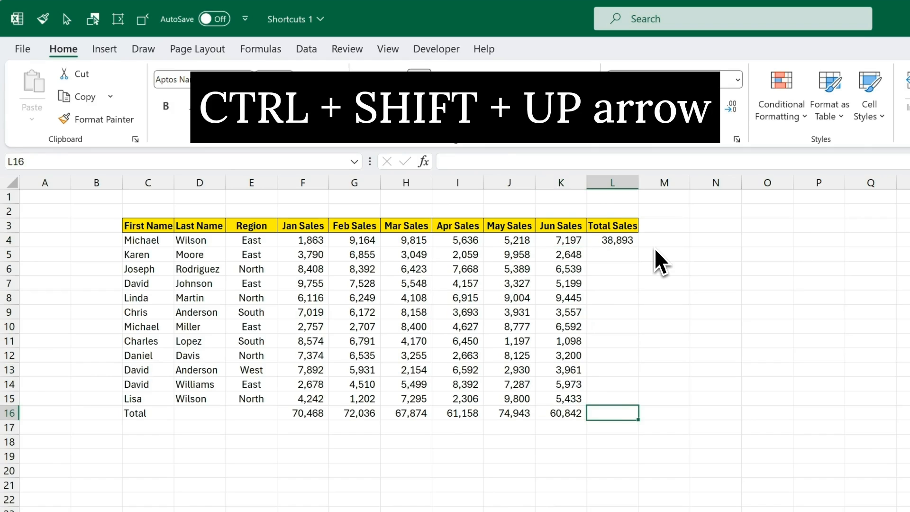
key(ctrl+shift+Up)
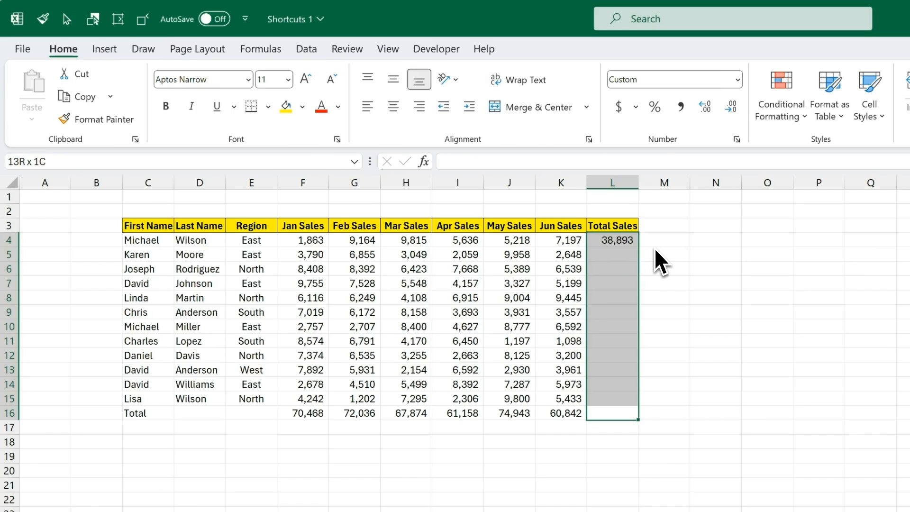
key(ctrl+d)
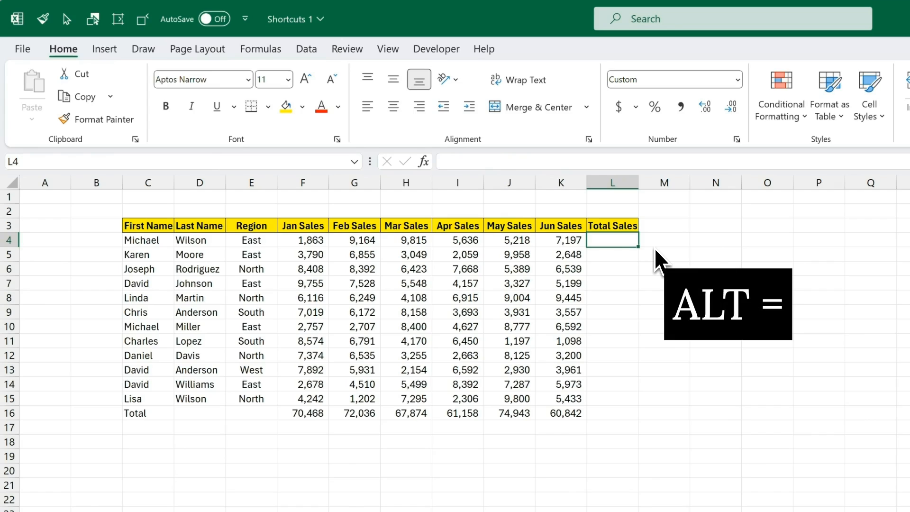
key(alt+equal)
key(shift+Tab)
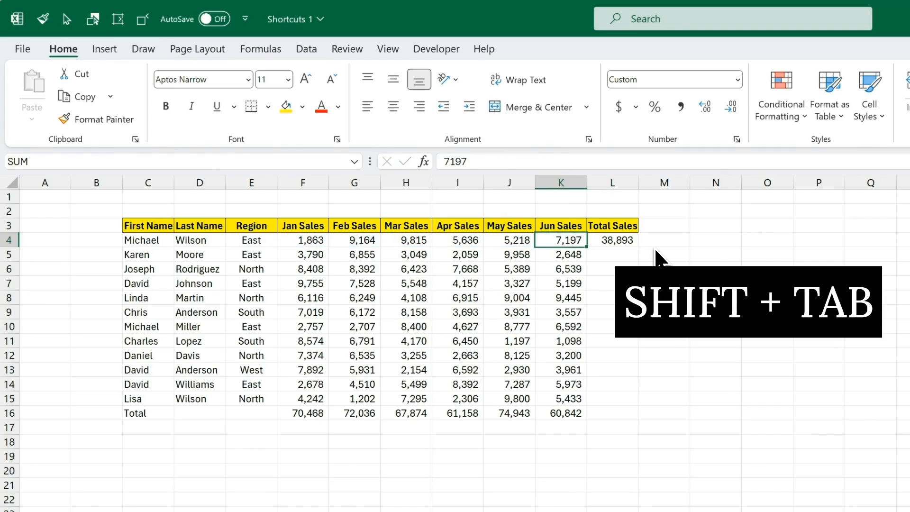
key(ctrl+Down)
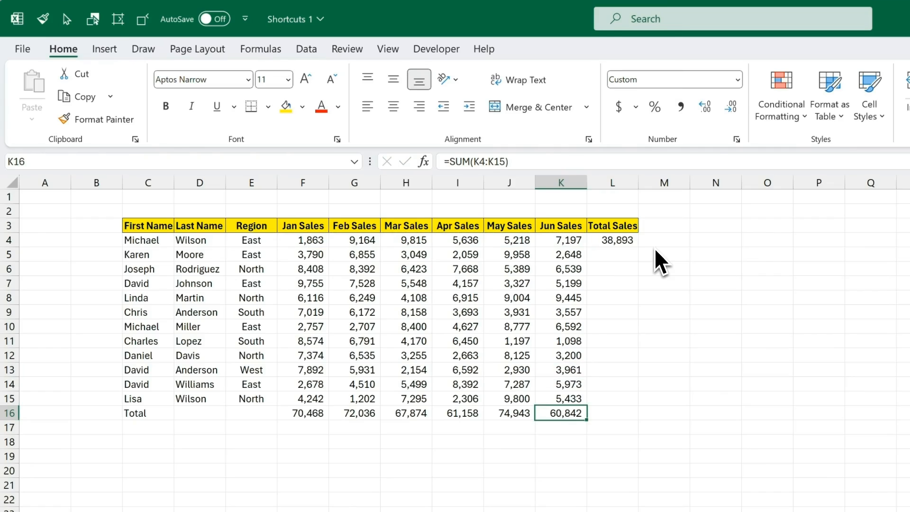
key(Right)
key(ctrl+shift+Up)
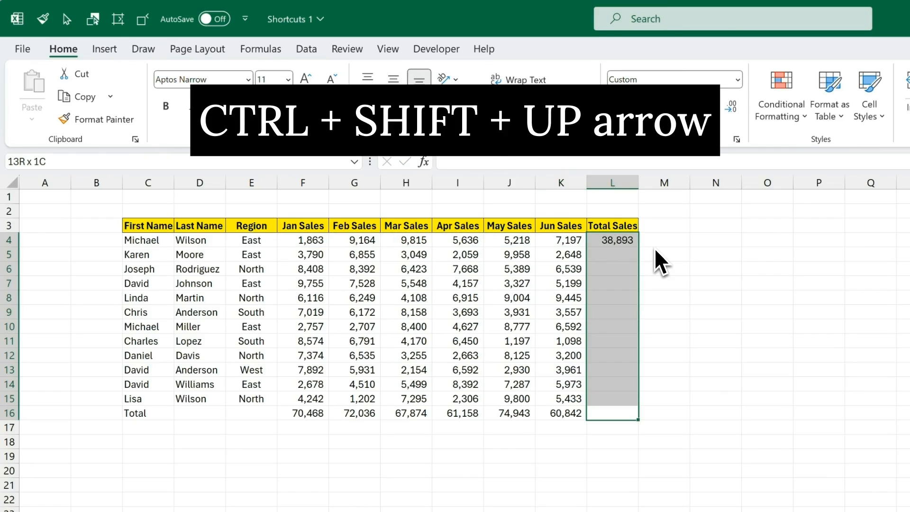
key(ctrl+d)
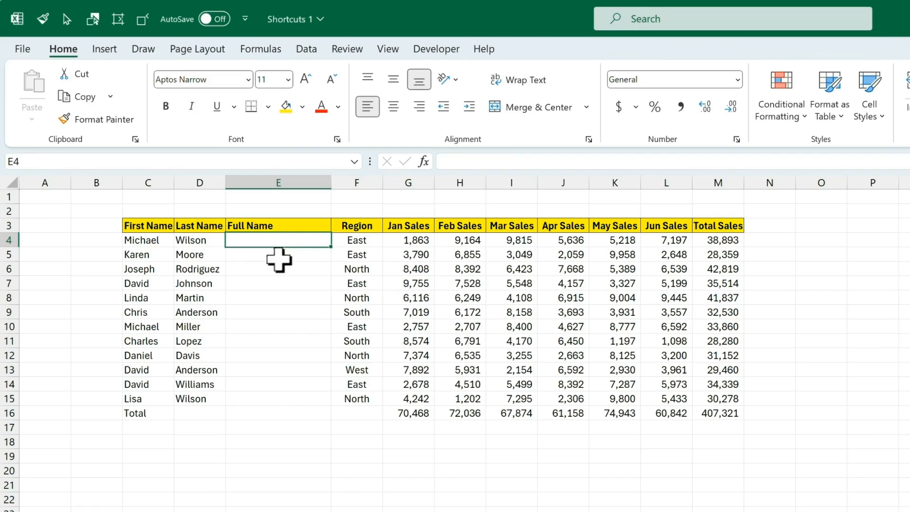
Step: Enter the formula =C4&" "&D4 in E4 to join first and last name
text(=)
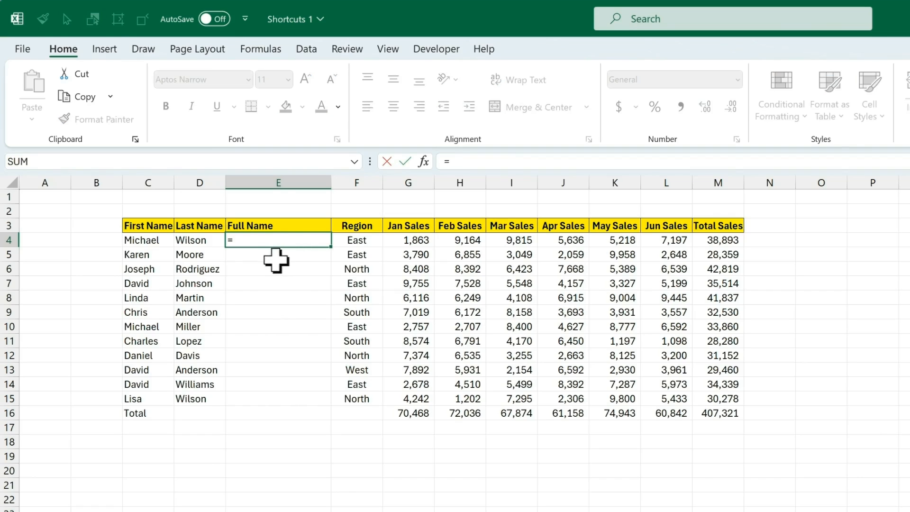
click(157, 240)
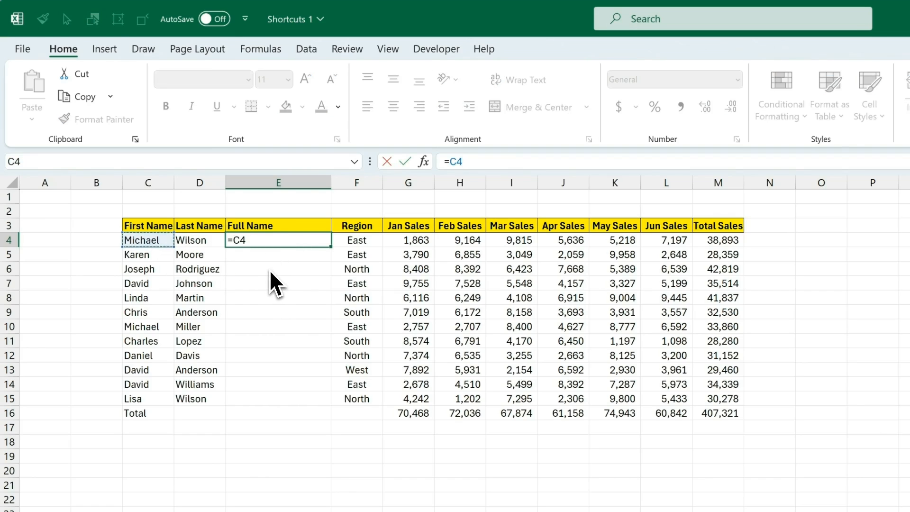
text(&" "&)
click(209, 240)
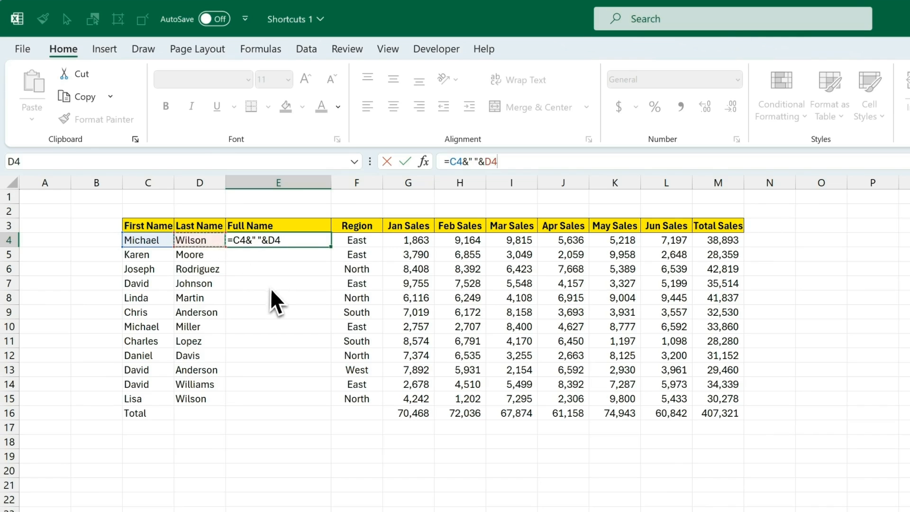
key(Return)
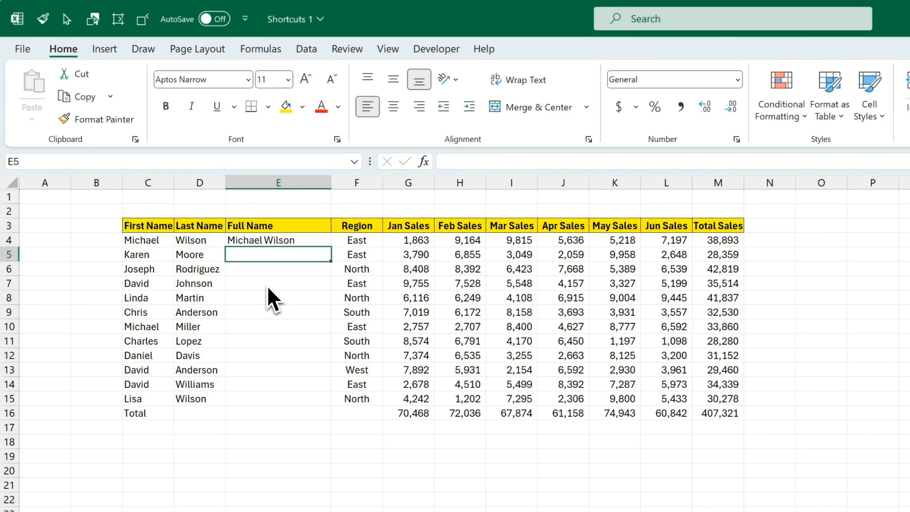
Step: Fill the full-name formula down E4:E15 with Ctrl+D and copy the results
drag(298, 239, 311, 399)
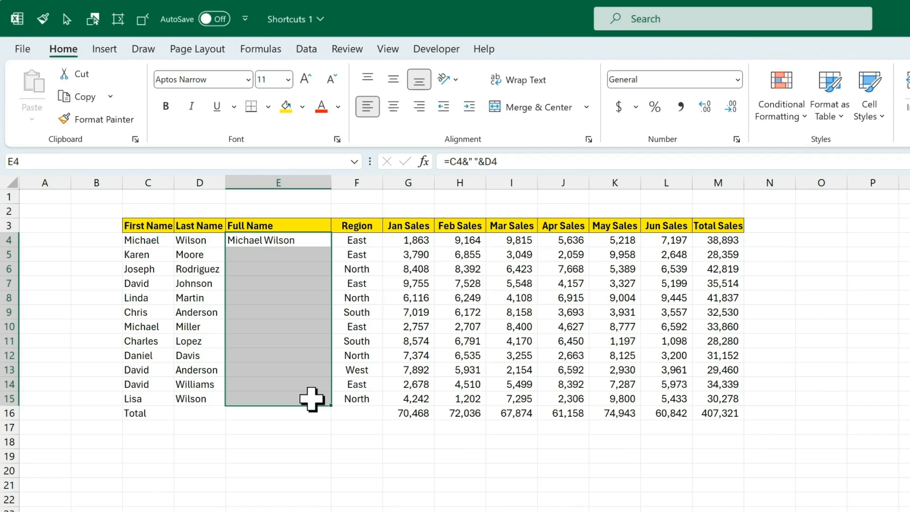
key(ctrl+d)
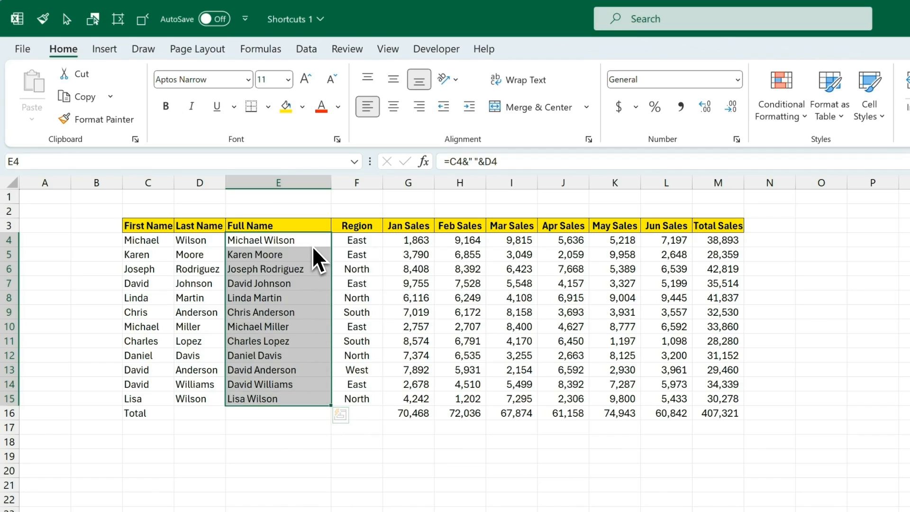
key(ctrl+c)
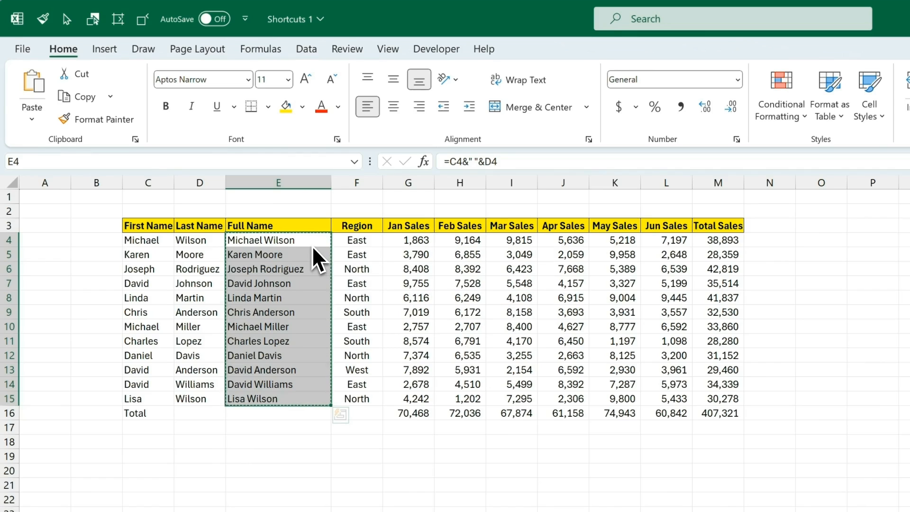
Step: Paste the full names back as values only, then check E4 and below hold plain text
key(ctrl+alt+v)
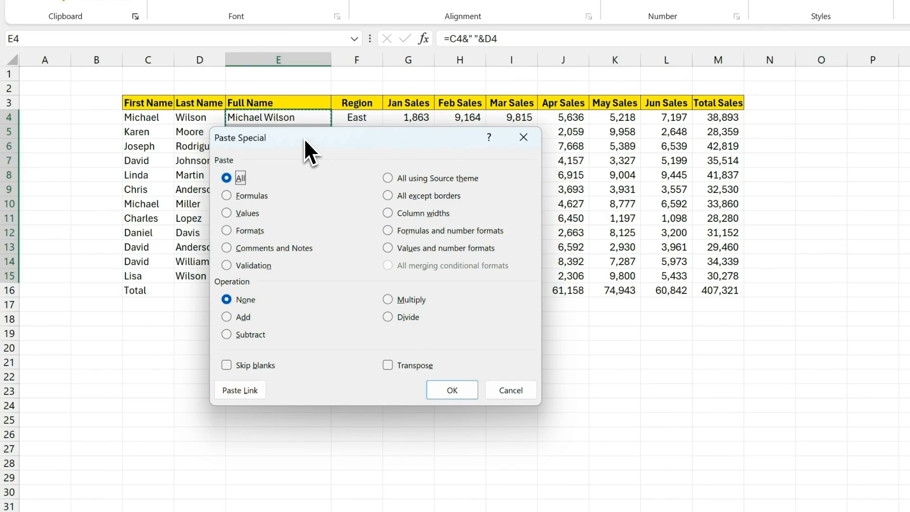
key(v)
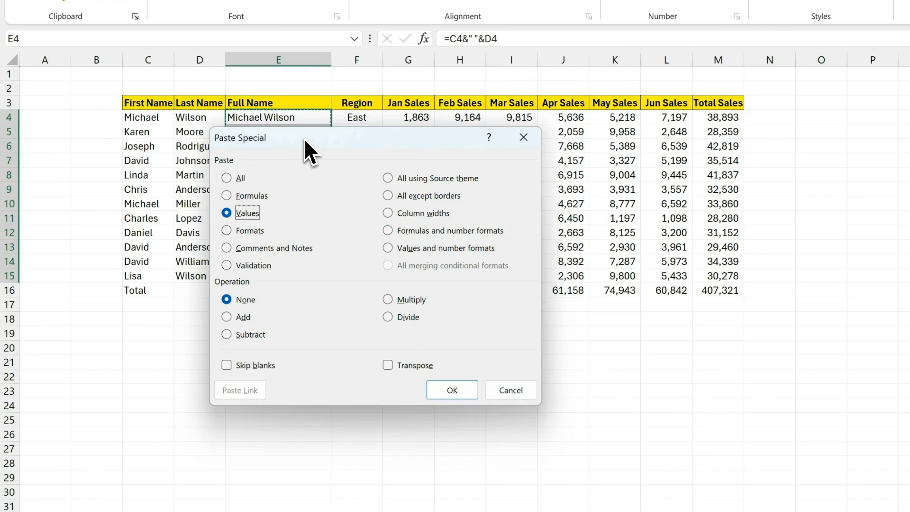
key(Return)
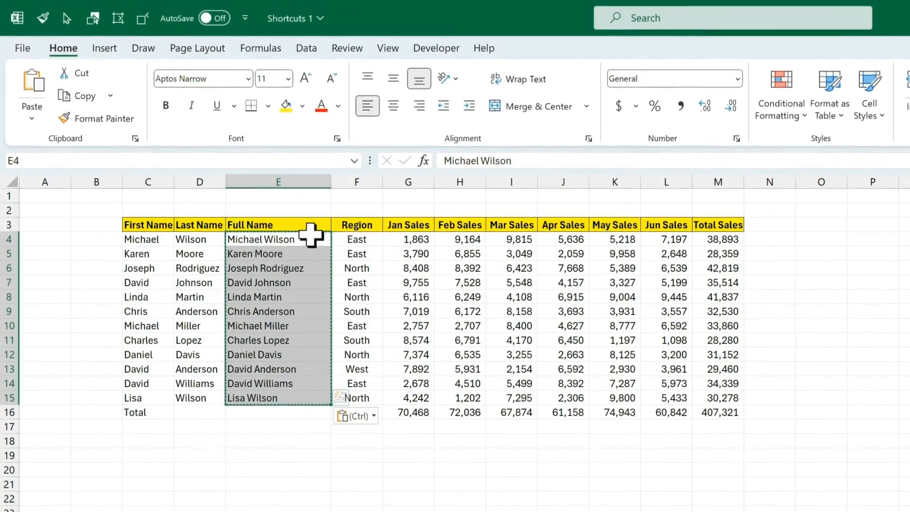
click(311, 158)
key(Down)
key(Down)
key(Down)
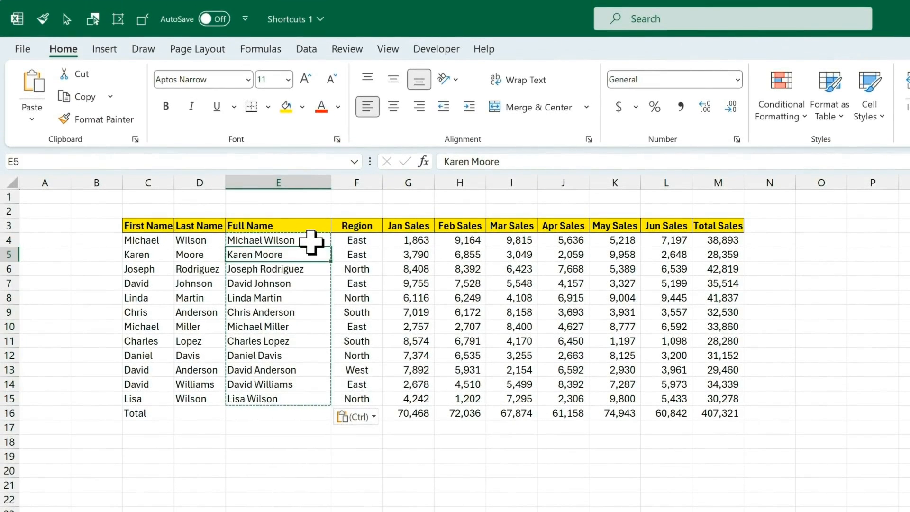
key(Down)
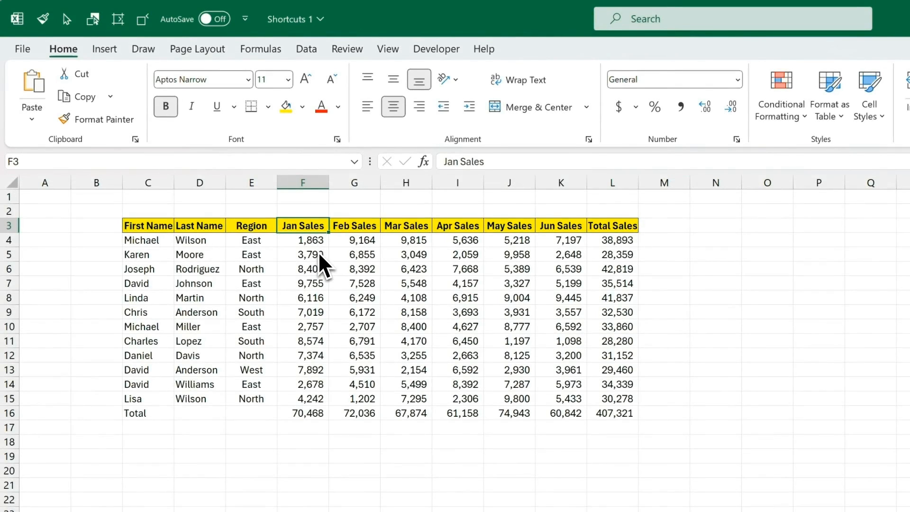
Step: Set the header row 3 height to 20 via the Alt, H, O, H ribbon keys
key(alt)
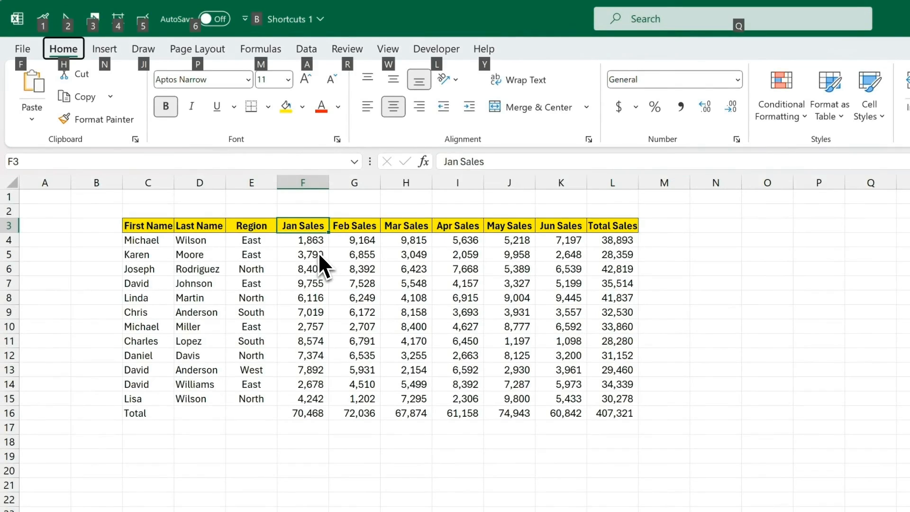
key(h)
key(o)
key(h)
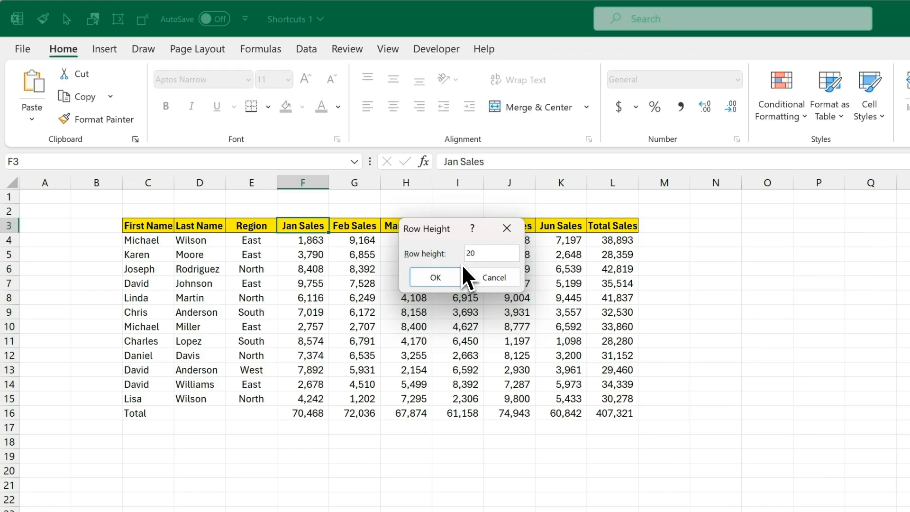
key(Return)
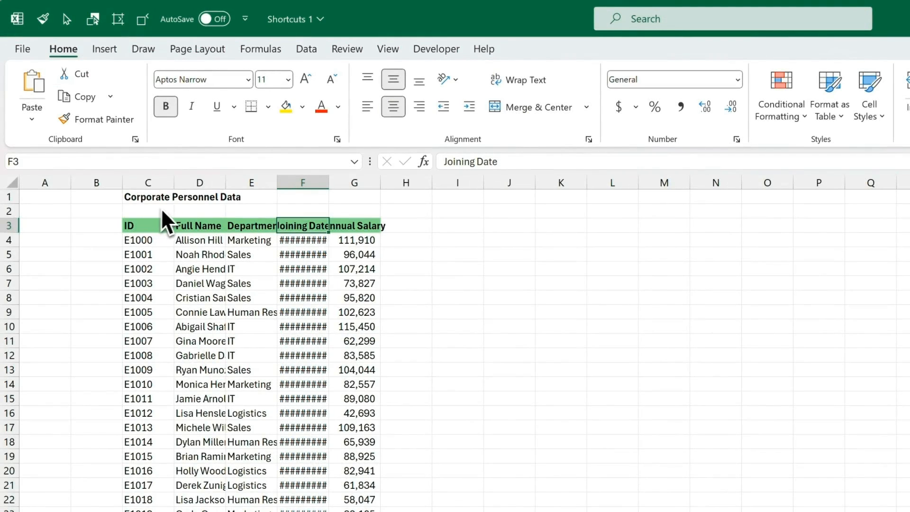
Step: Auto-fit the Joining Date column F so full dates like 2022-05-21 display
click(310, 182)
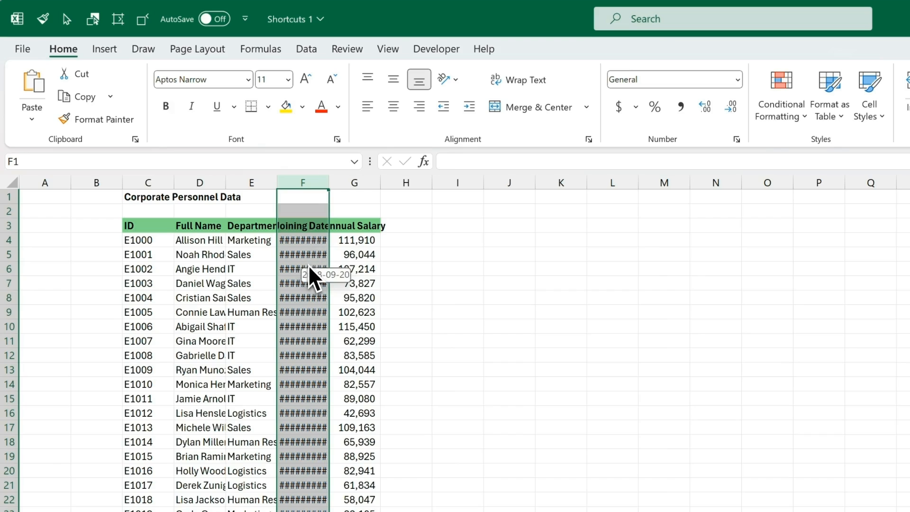
key(alt)
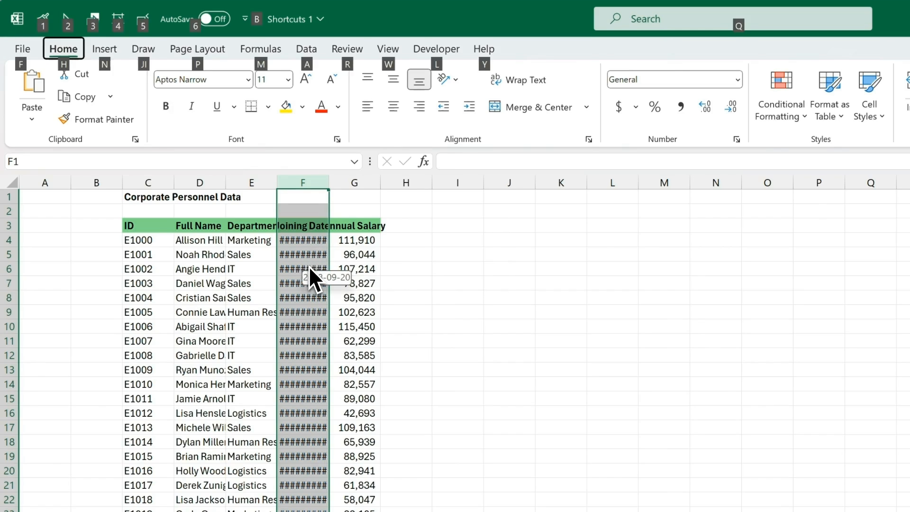
key(h)
key(o)
key(i)
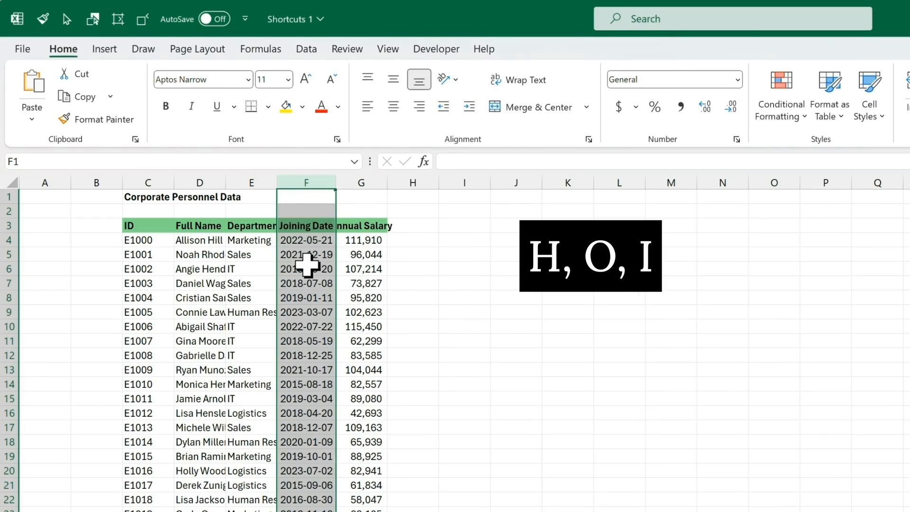
click(313, 226)
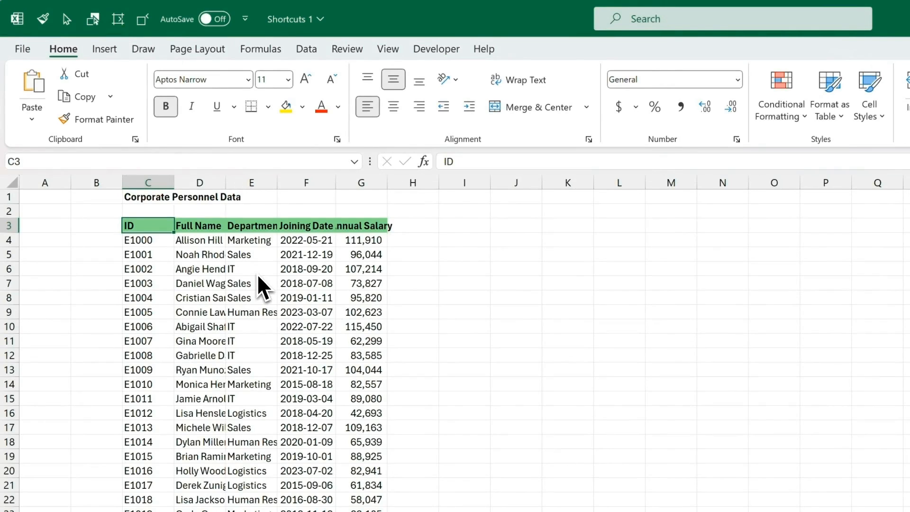
Step: Select the Joining Date, Department and Full Name columns in turn with Ctrl+Space
key(Right)
key(Right)
key(Right)
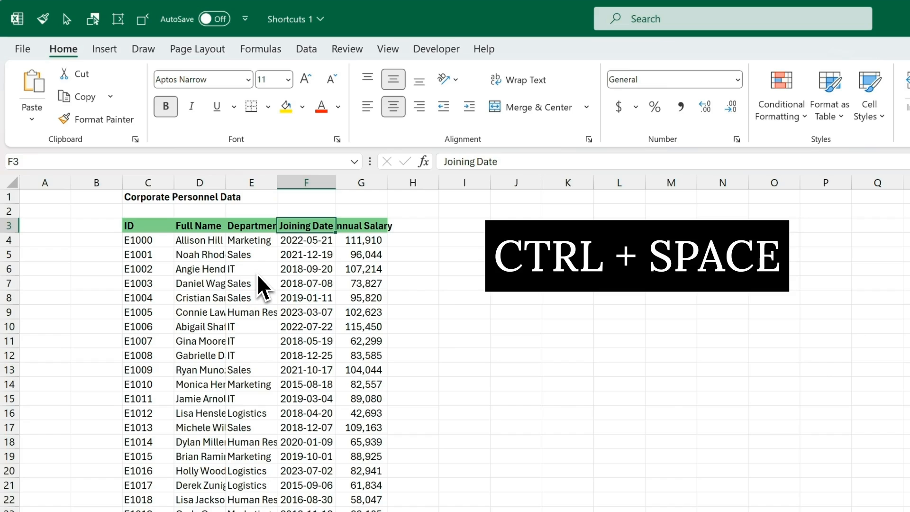
key(ctrl+space)
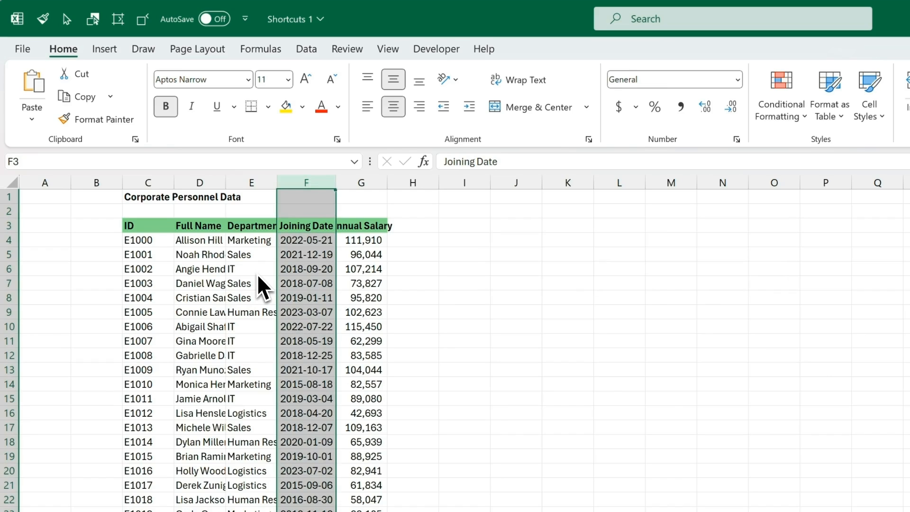
key(Left)
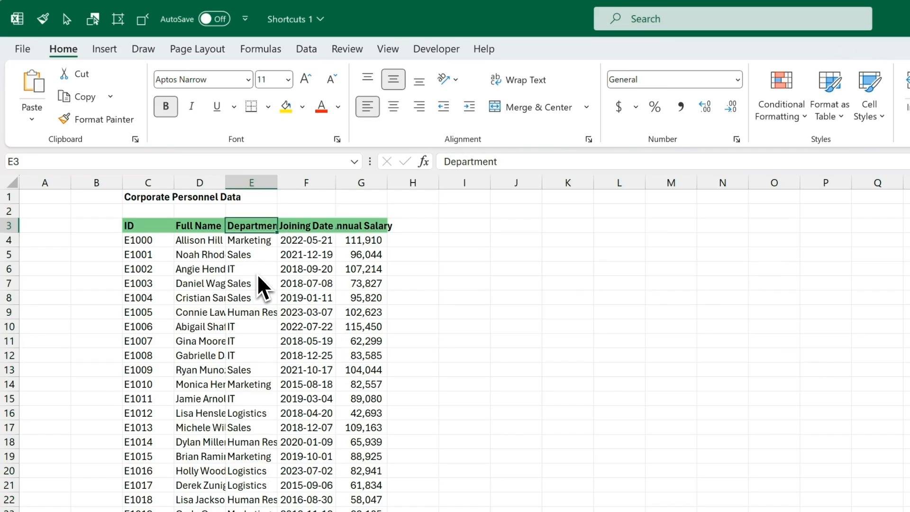
key(ctrl+space)
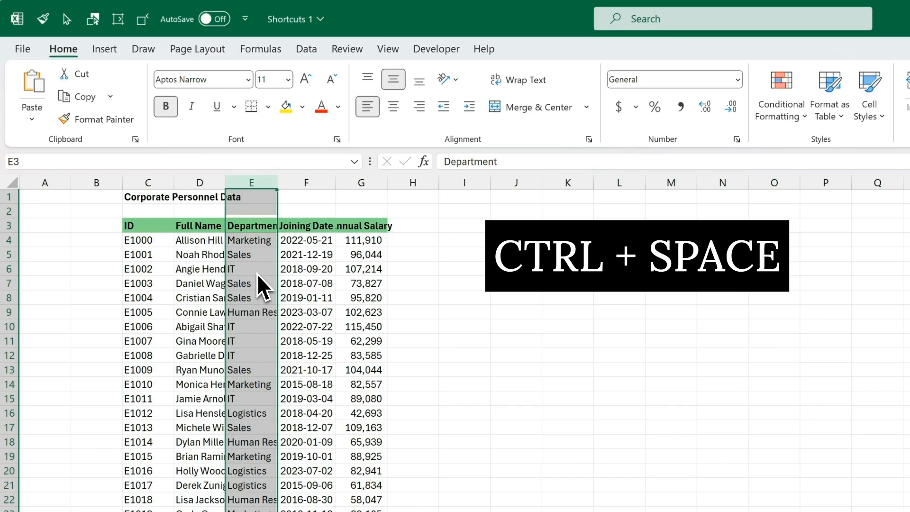
key(Left)
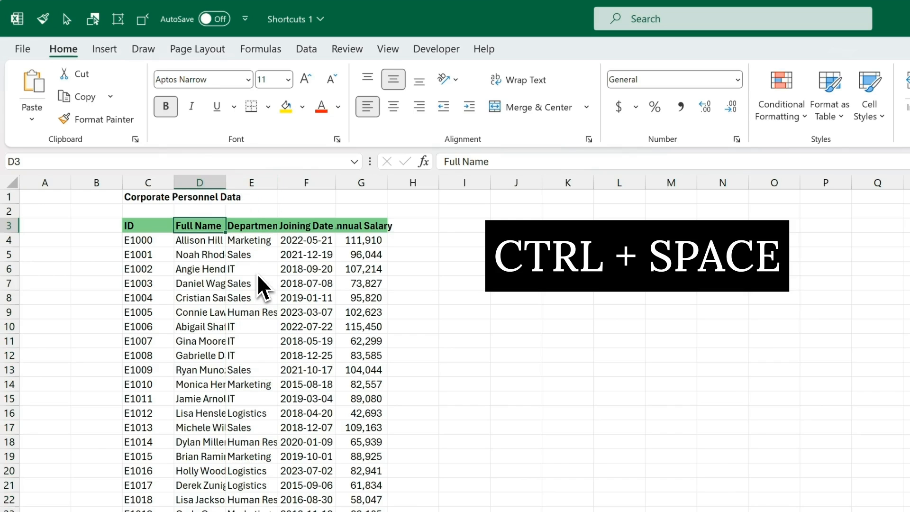
key(ctrl+space)
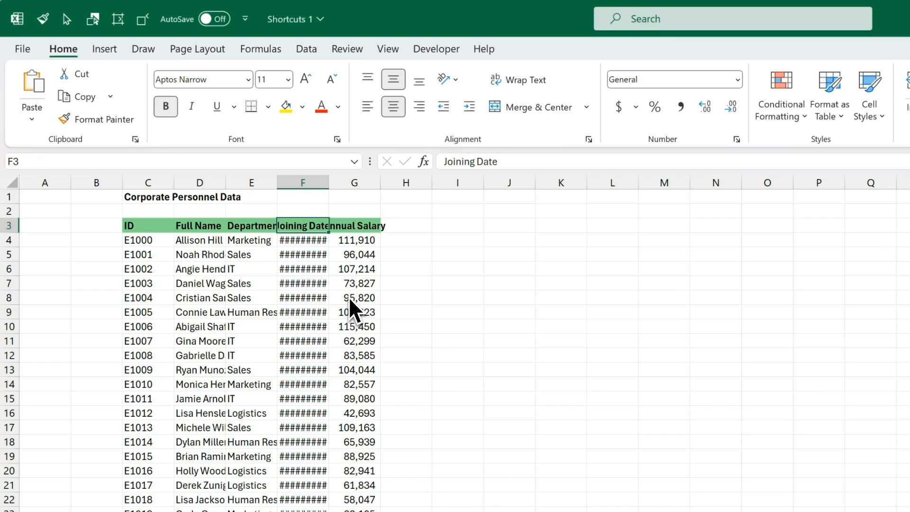
Step: Auto-fit the Joining Date column F so its dates show
key(ctrl+space)
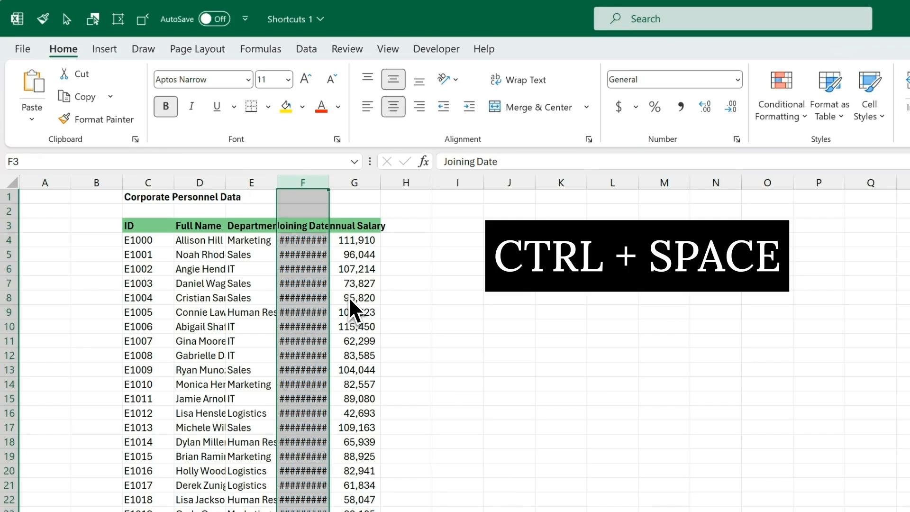
key(alt)
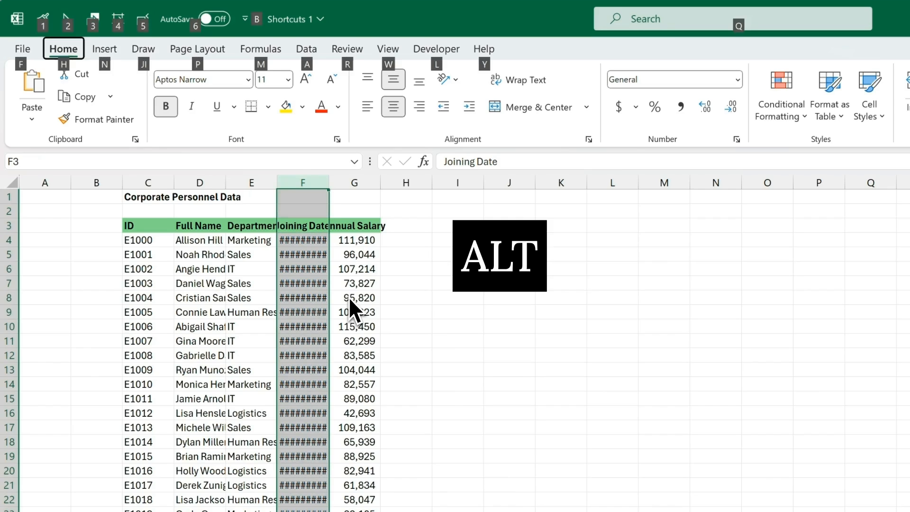
key(h)
key(o)
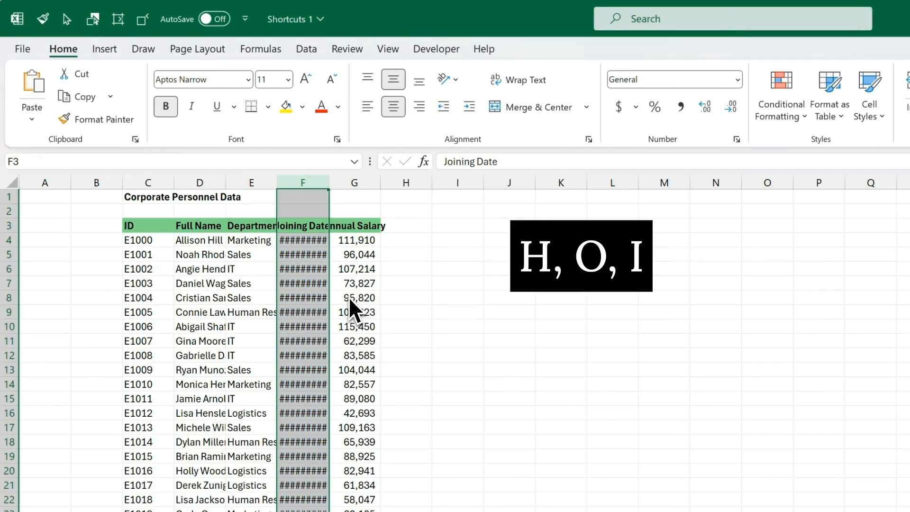
key(i)
Step: Auto-fit the Full Name and Department columns D:E, then pick cell D4
key(Left)
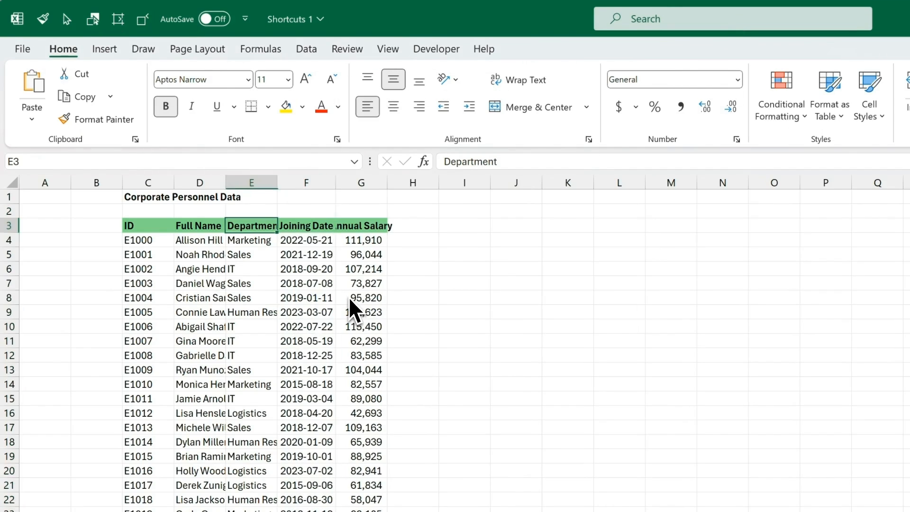
key(shift+Left)
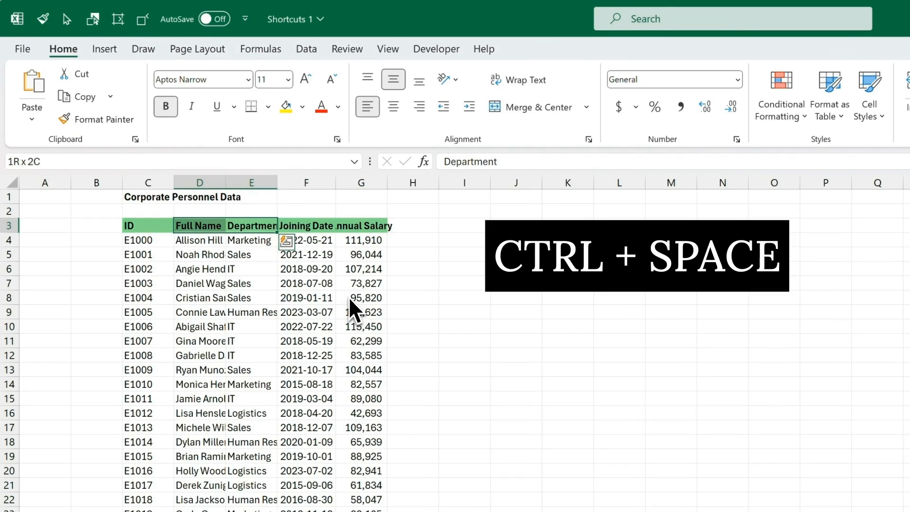
key(ctrl+space)
key(alt)
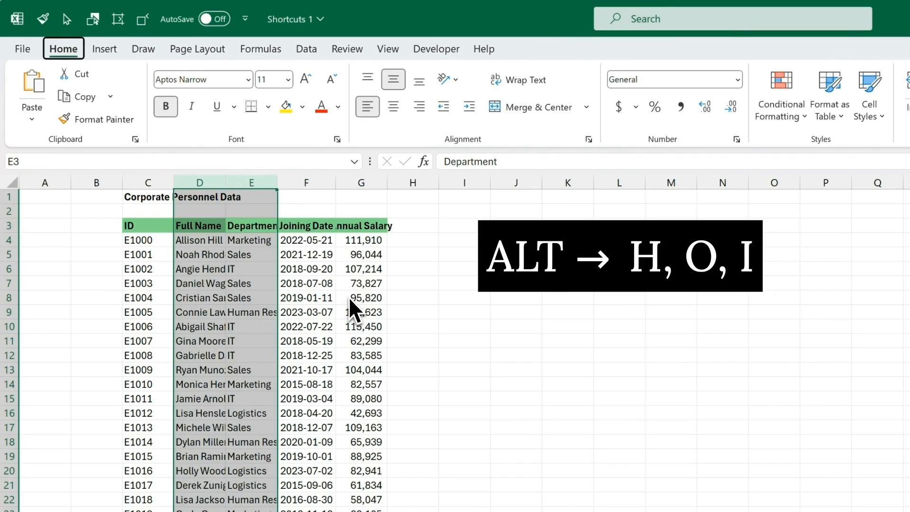
key(h)
key(o)
key(i)
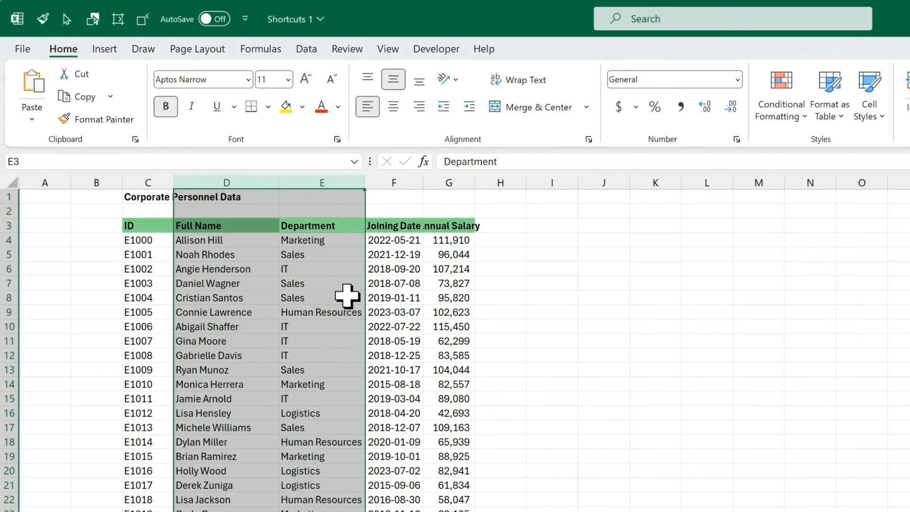
click(251, 240)
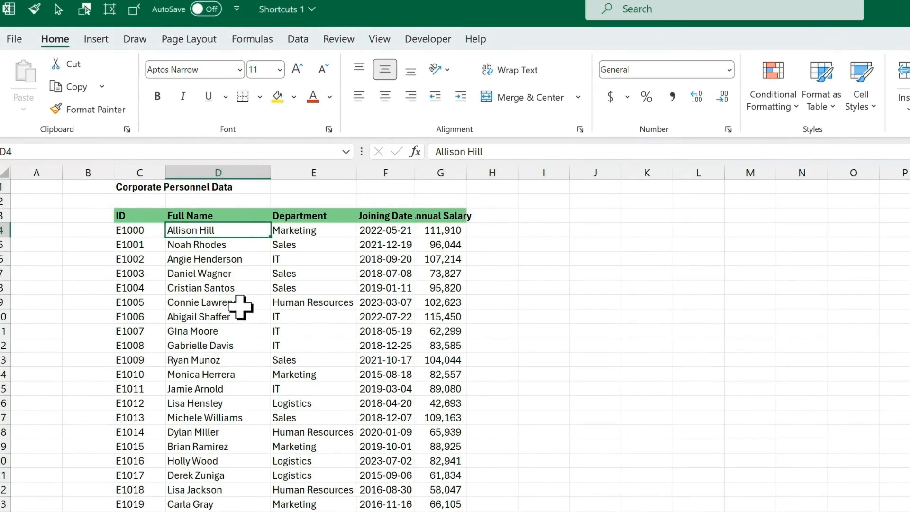
key(ctrl+space)
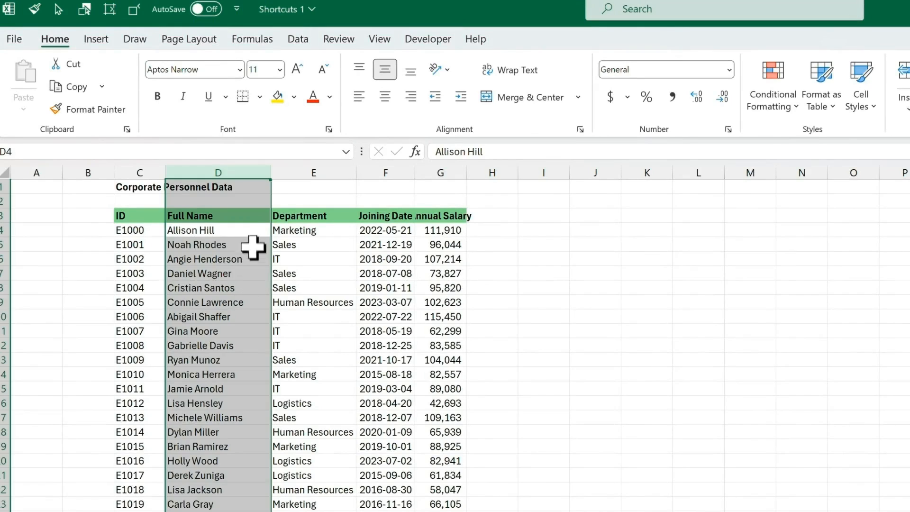
click(251, 230)
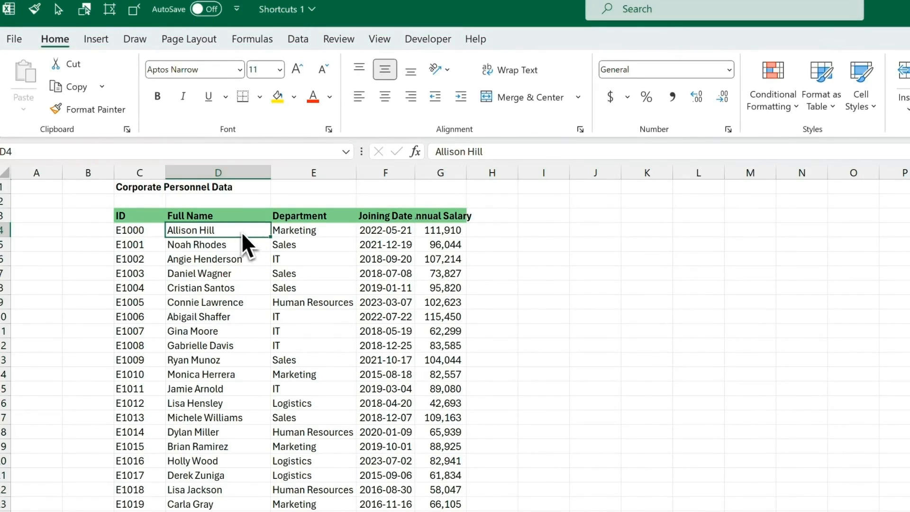
key(shift+space)
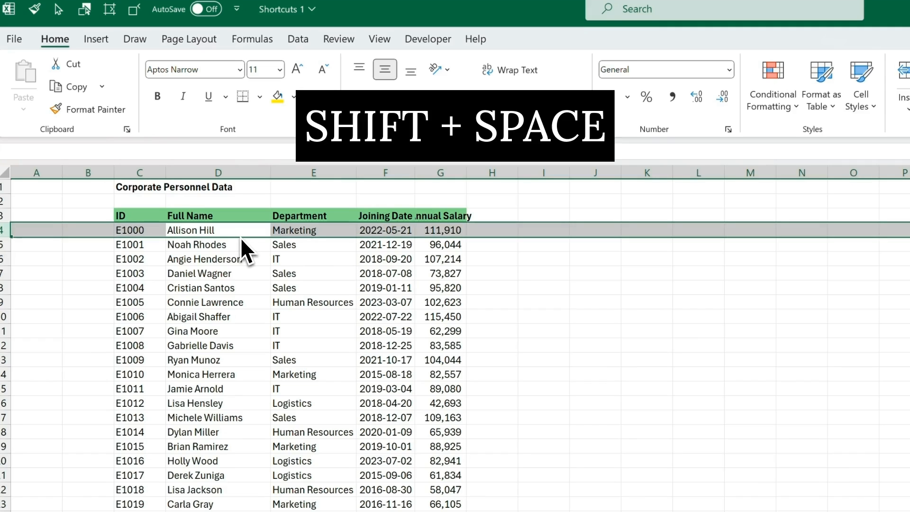
click(240, 277)
key(shift+space)
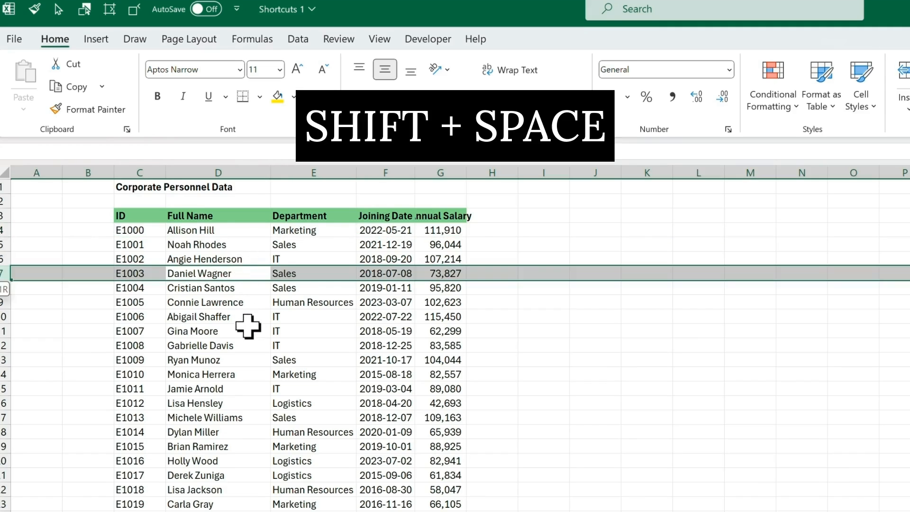
click(247, 316)
key(shift+space)
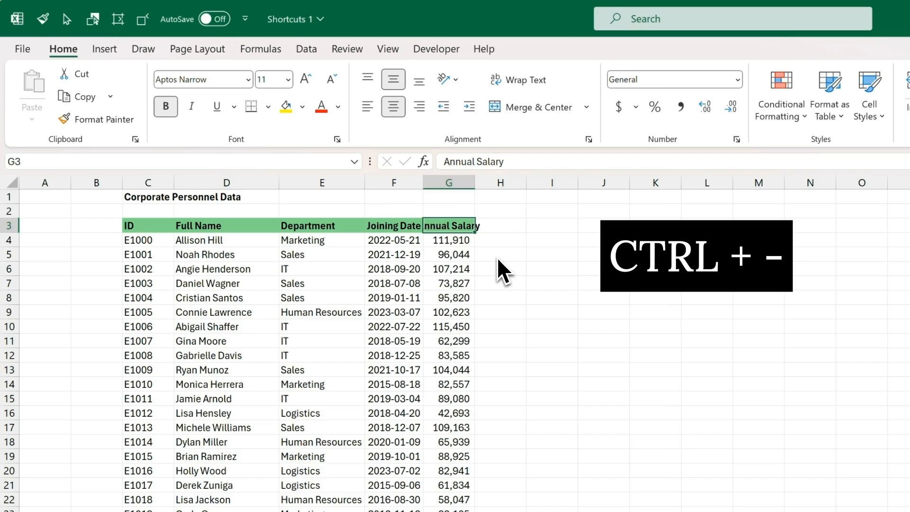
Step: Delete the entire Annual Salary column with Ctrl+minus
key(ctrl+minus)
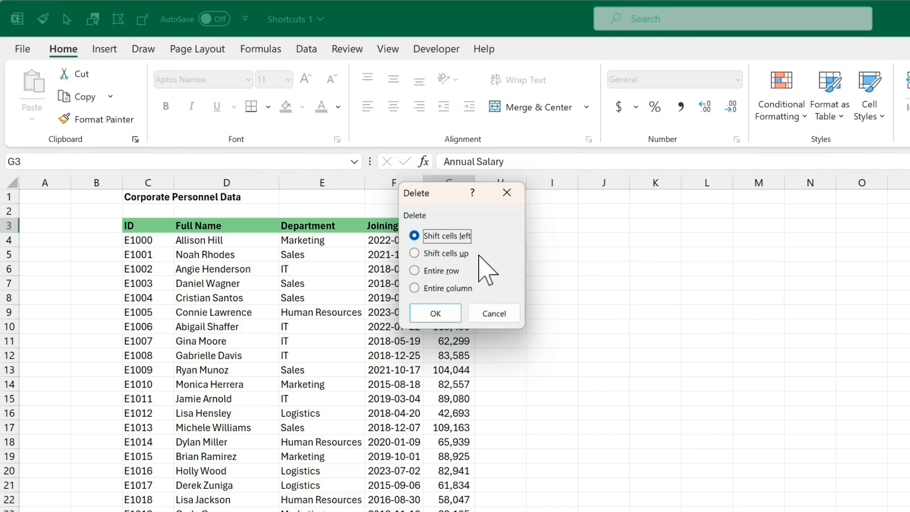
click(472, 288)
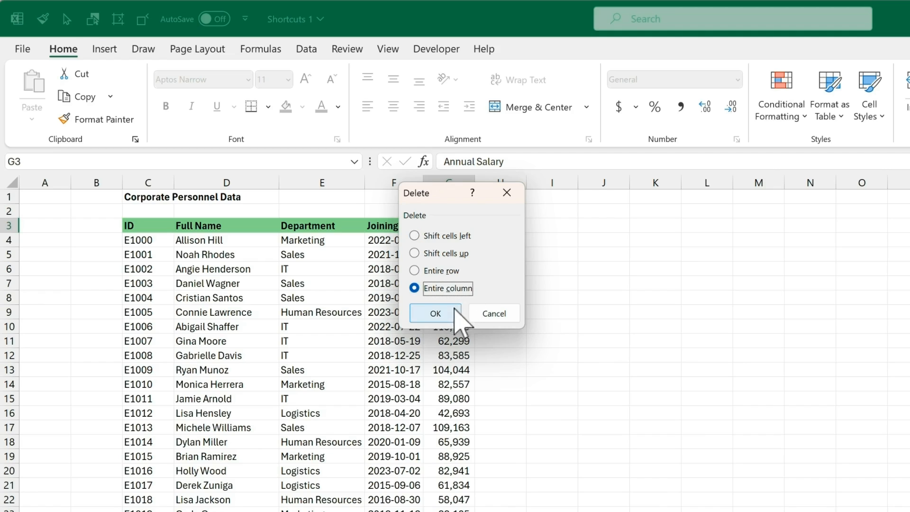
click(454, 308)
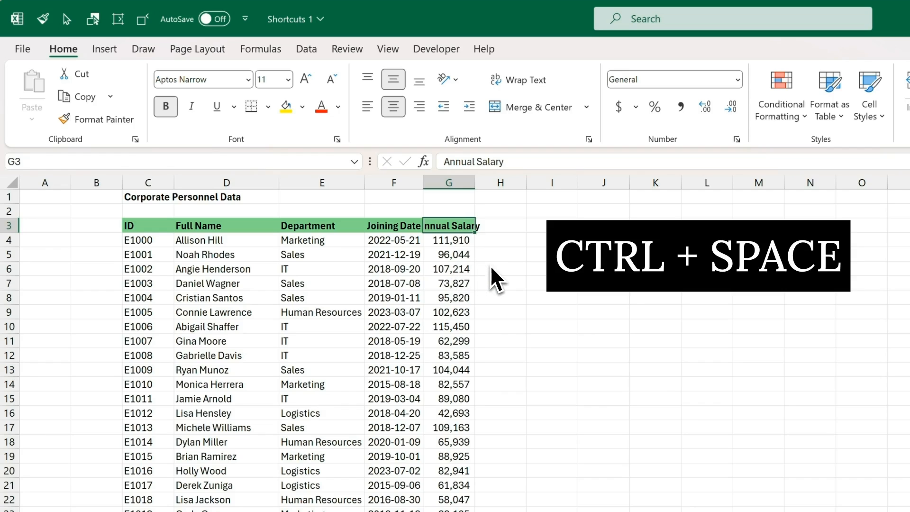
key(ctrl+space)
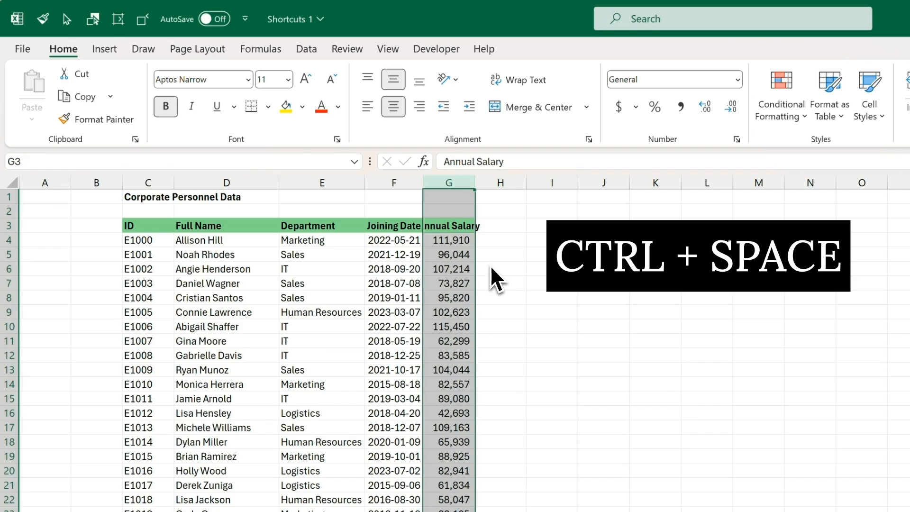
key(ctrl+minus)
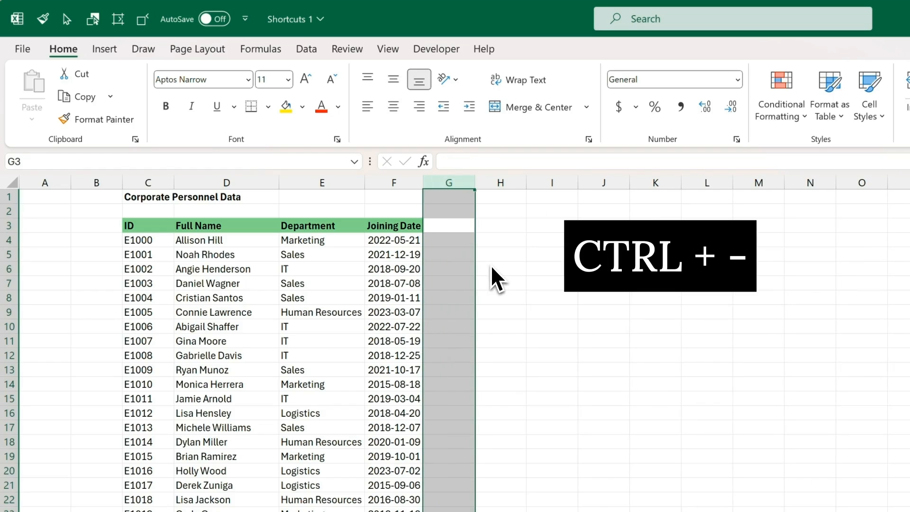
Step: Delete row 5, the E1001 employee row
click(407, 259)
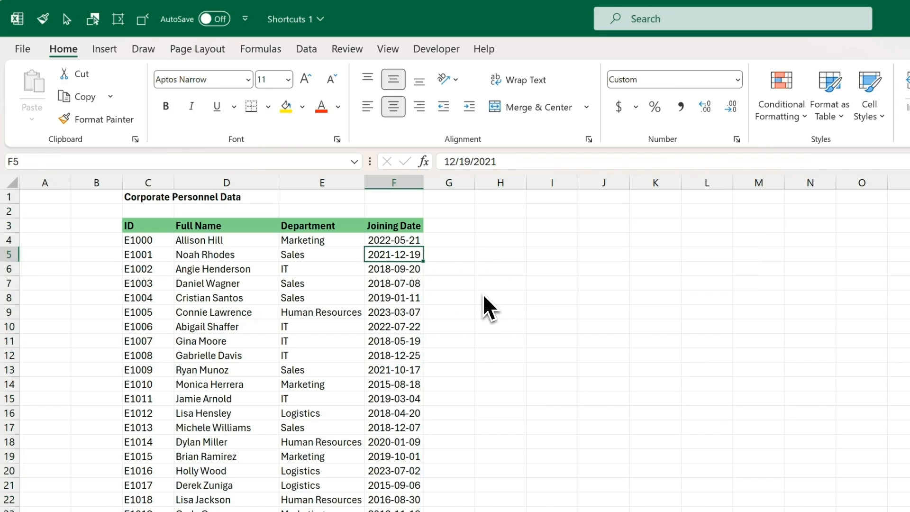
key(shift+space)
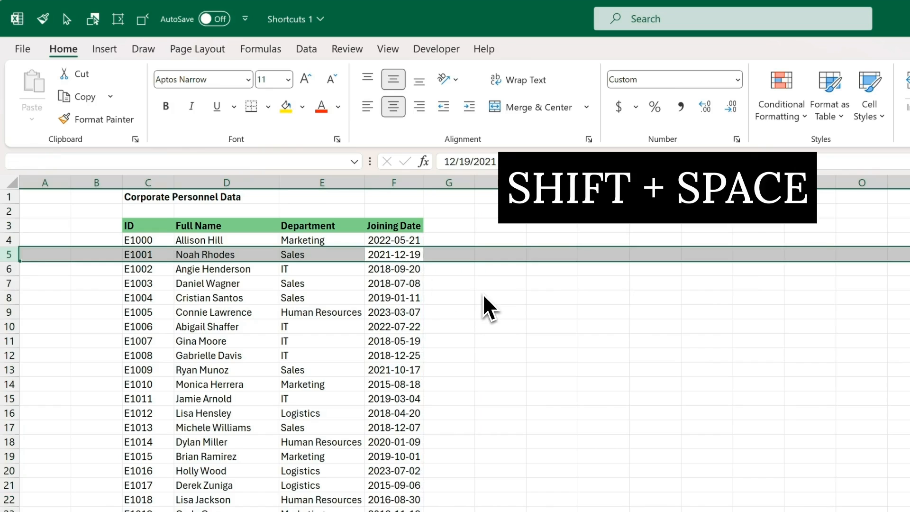
key(ctrl+minus)
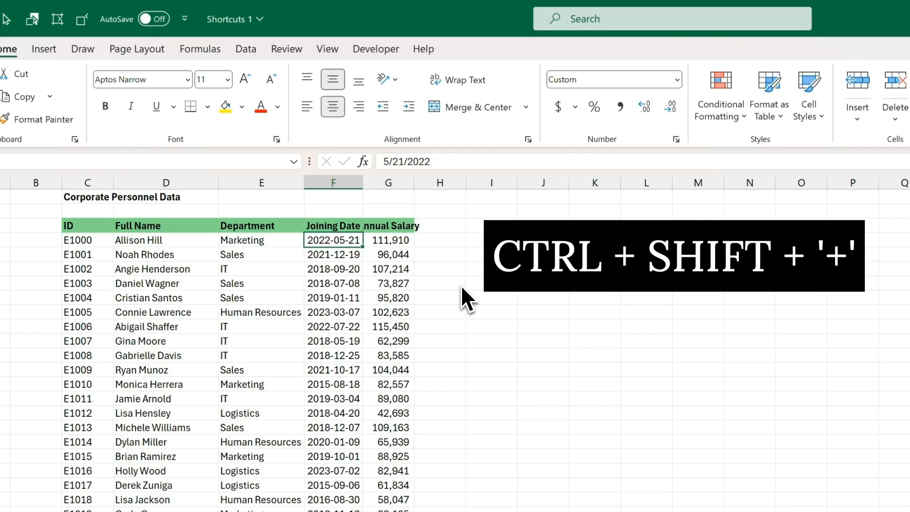
Step: Insert an entire blank column at F from cell F3 with Ctrl+Shift++
key(ctrl+shift+plus)
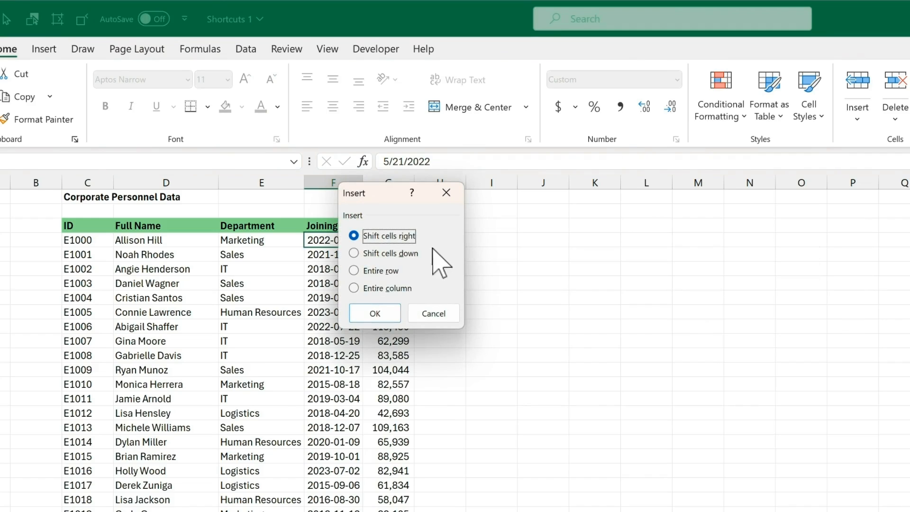
click(408, 289)
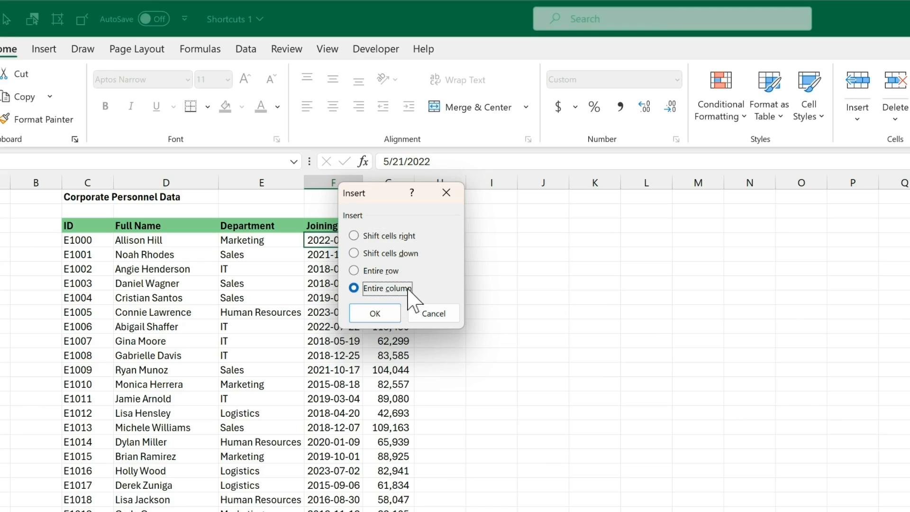
click(397, 315)
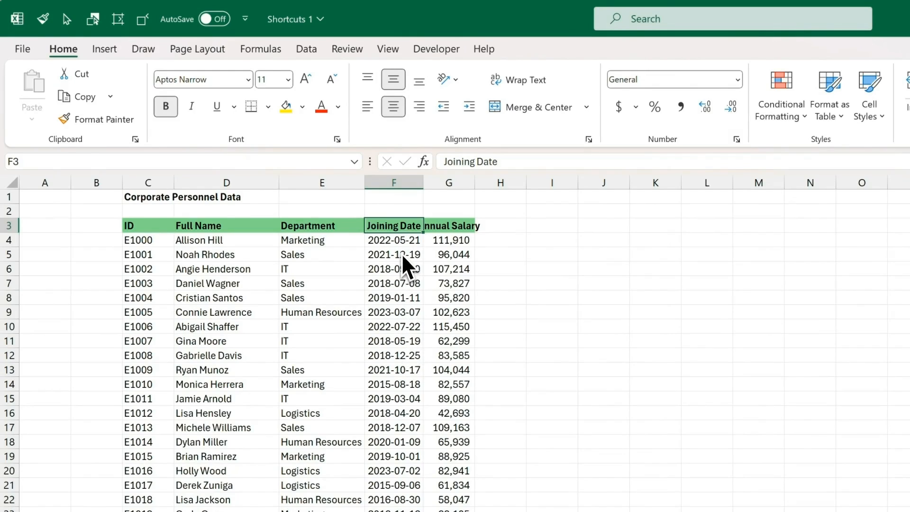
Step: Insert a column before Joining Date headed 'Favorite Food'
key(ctrl+space)
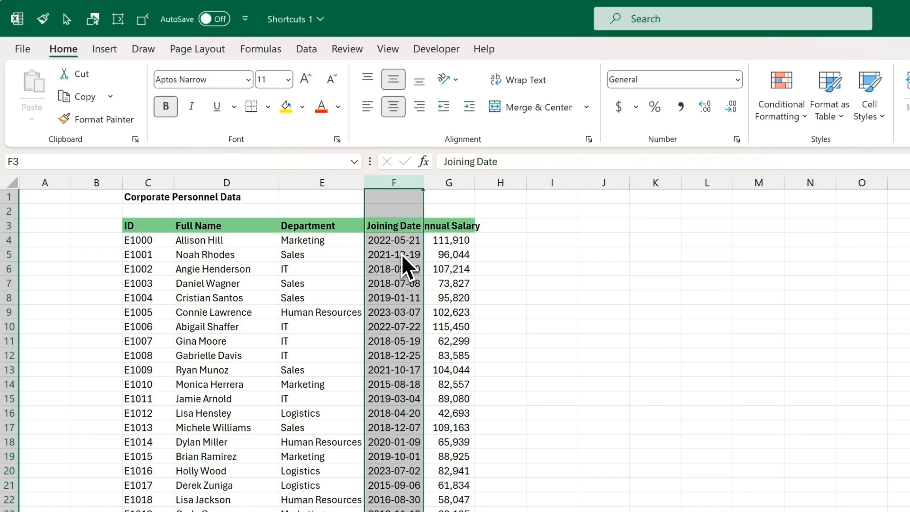
key(ctrl+shift+plus)
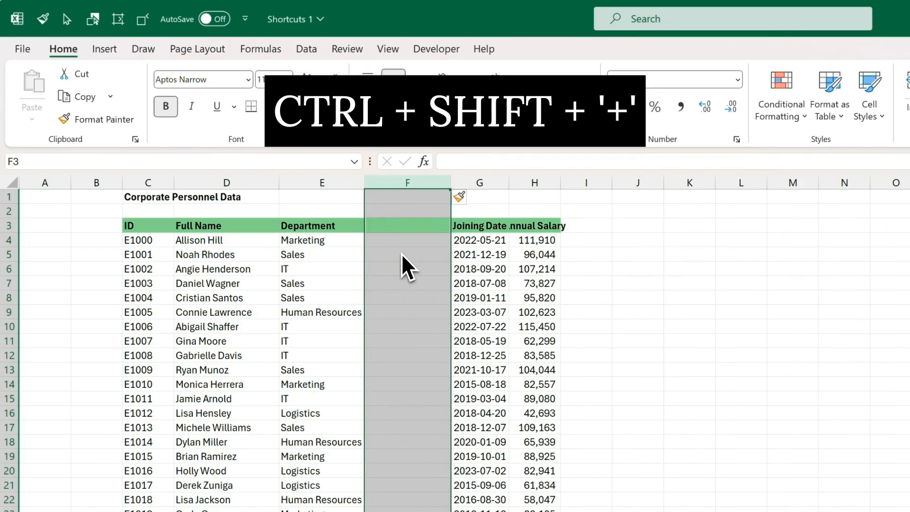
text(F)
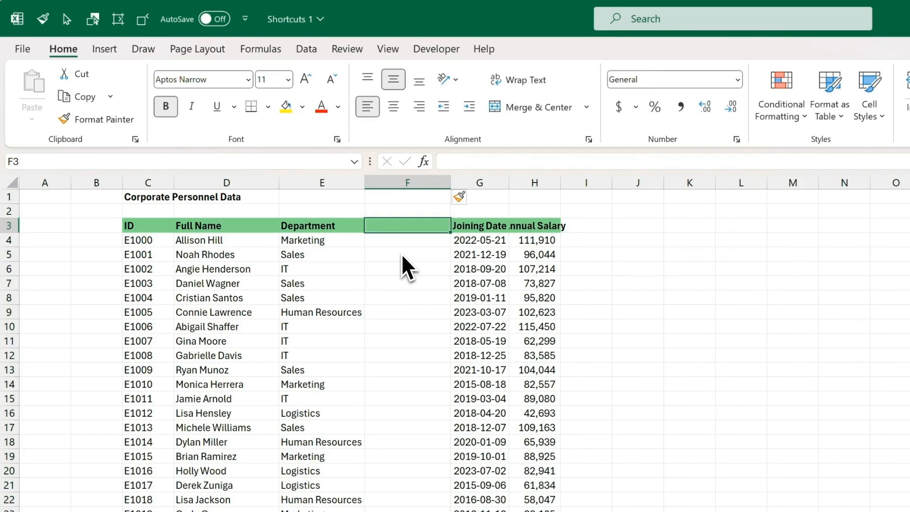
text(avorite)
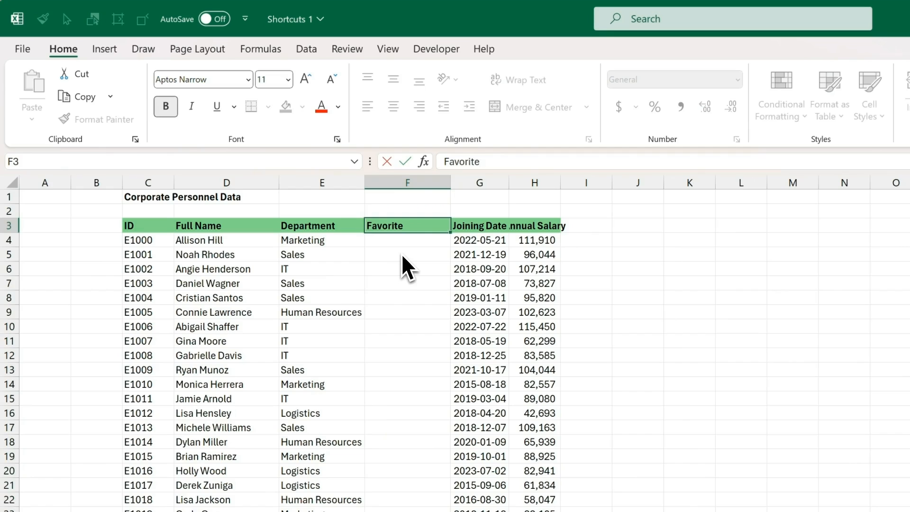
text( Food)
key(Return)
Step: Enter the foods Pizza, Chinese, Indian and Tacos down the Favorite Food column
text(Pizza)
key(Return)
text(Chinese)
key(Return)
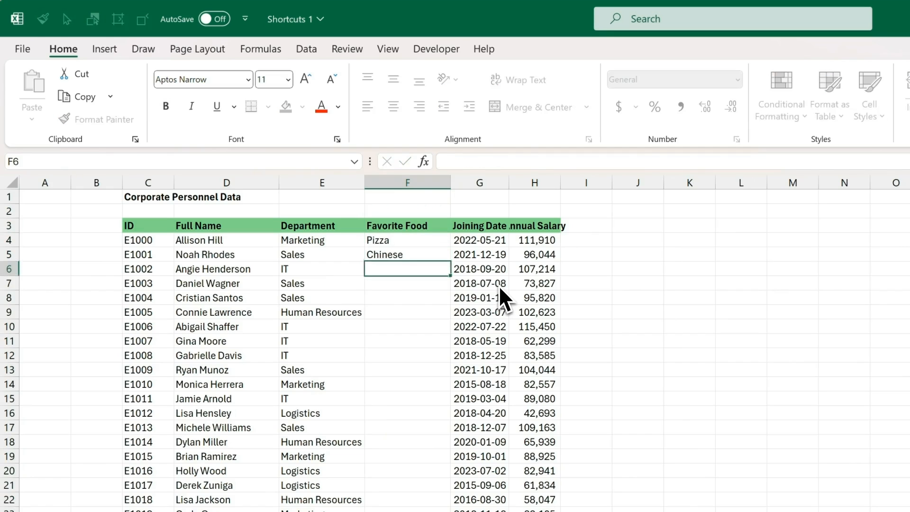
text(Indian)
key(Return)
text(Tacos)
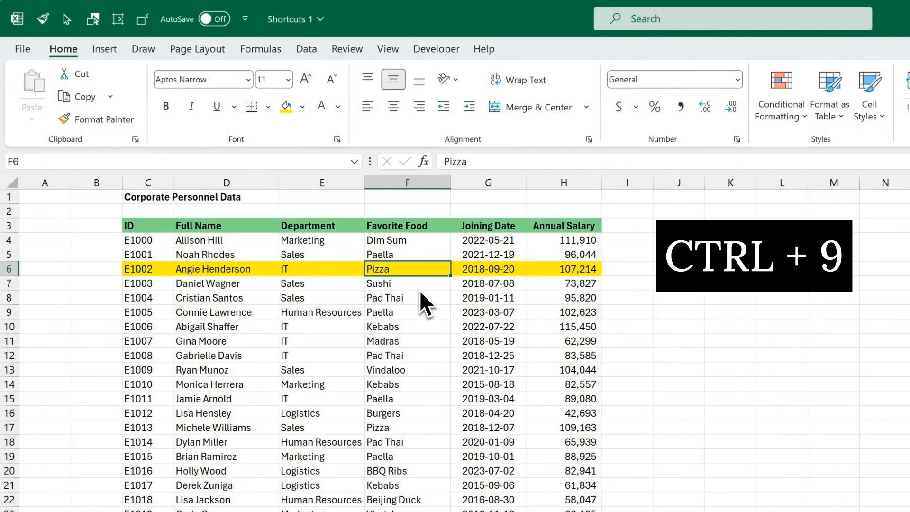
Step: Hide row 6 with Ctrl+9, then unhide it by selecting rows 5–7
key(ctrl+9)
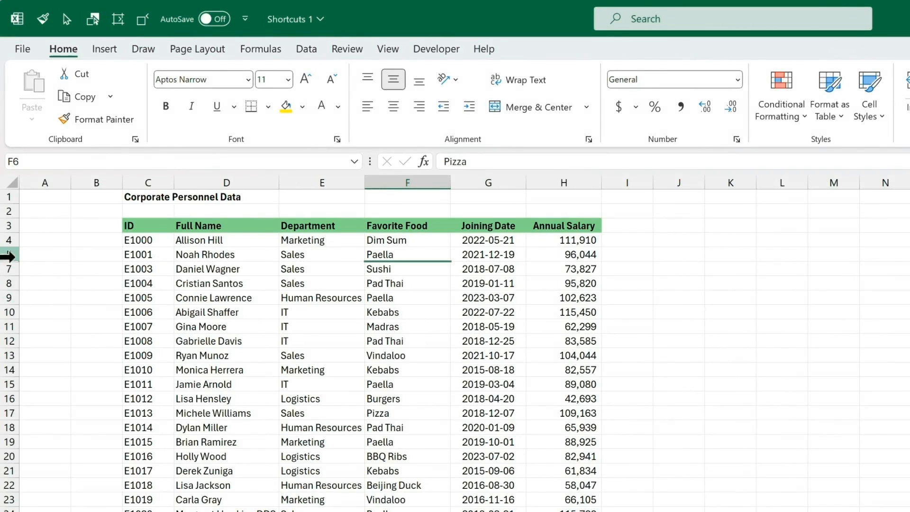
drag(9, 254, 6, 267)
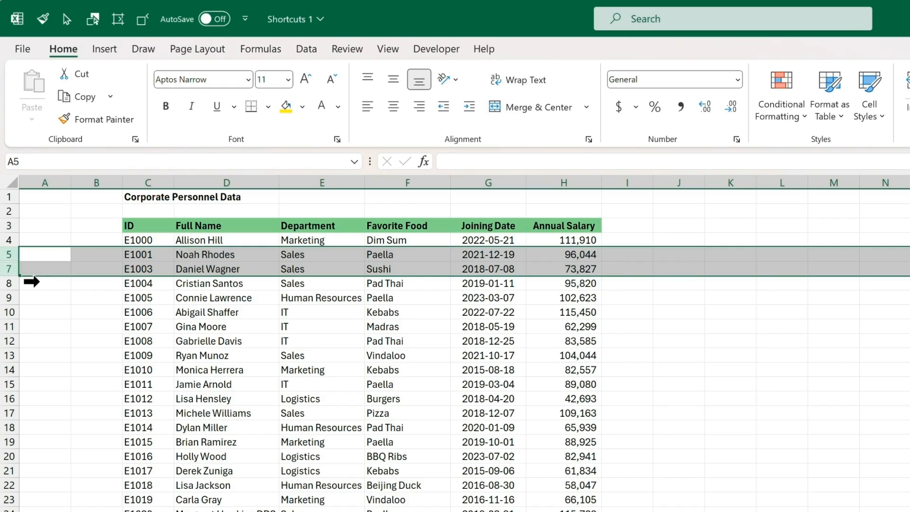
key(ctrl+shift+9)
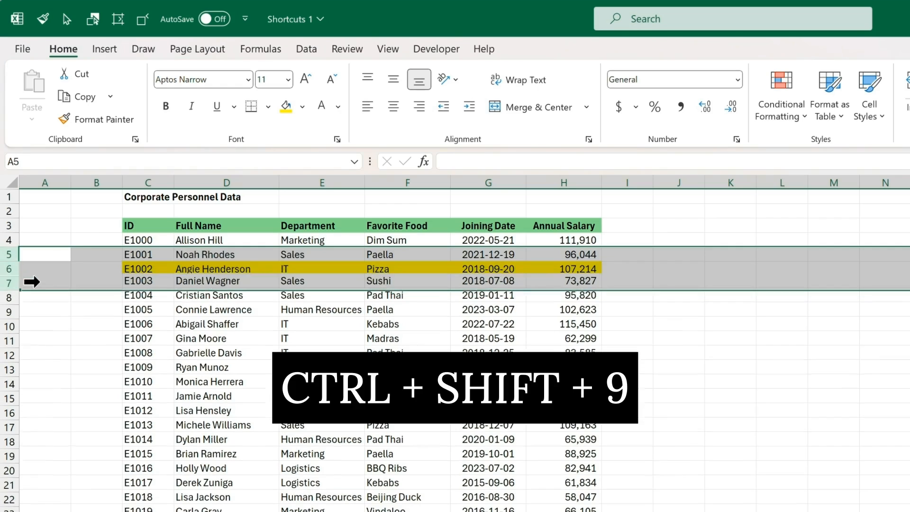
Step: From the Pizza cell in row 6, hide the row and unhide it again
click(400, 312)
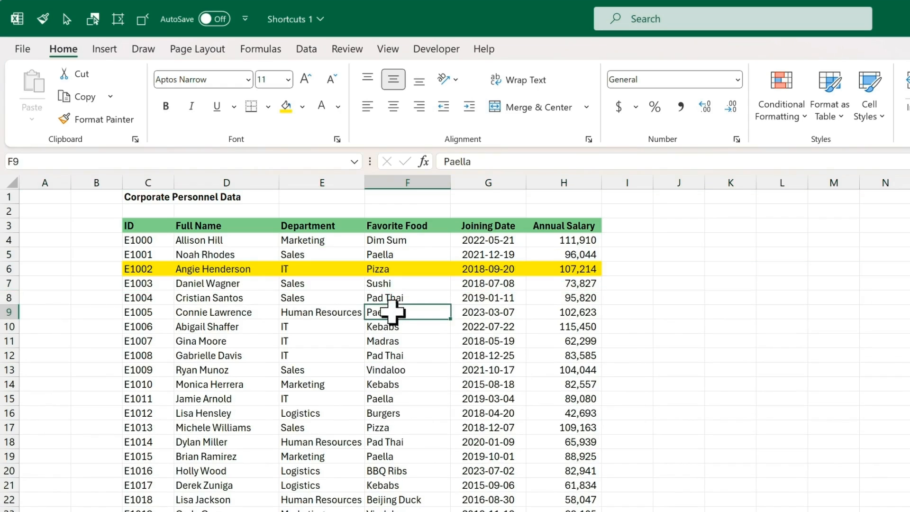
click(406, 267)
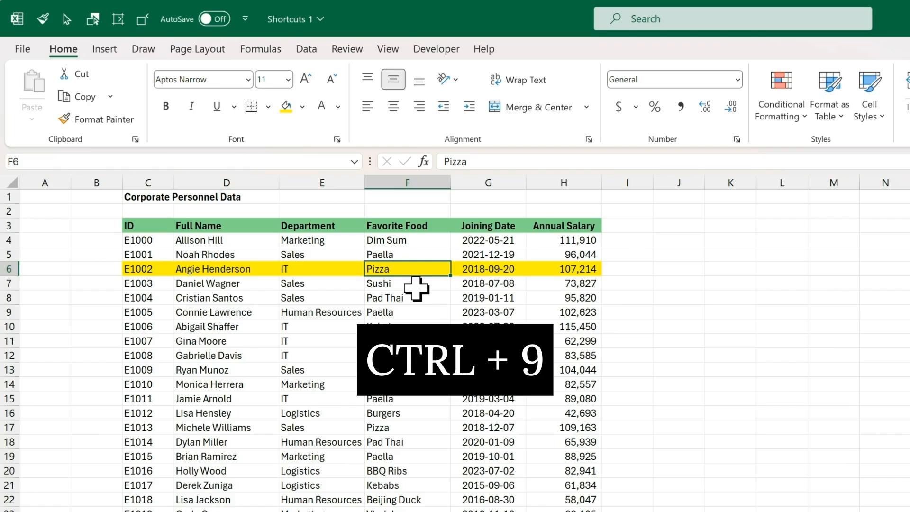
key(ctrl+9)
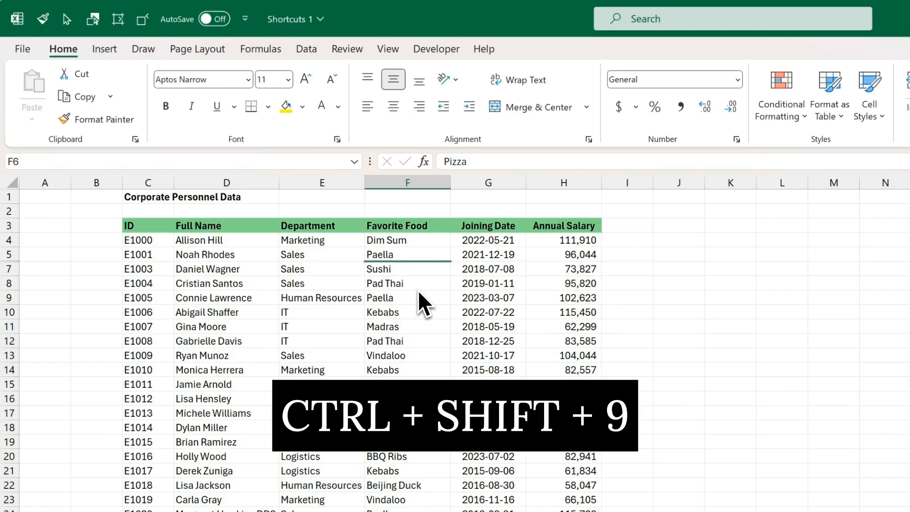
key(ctrl+shift+9)
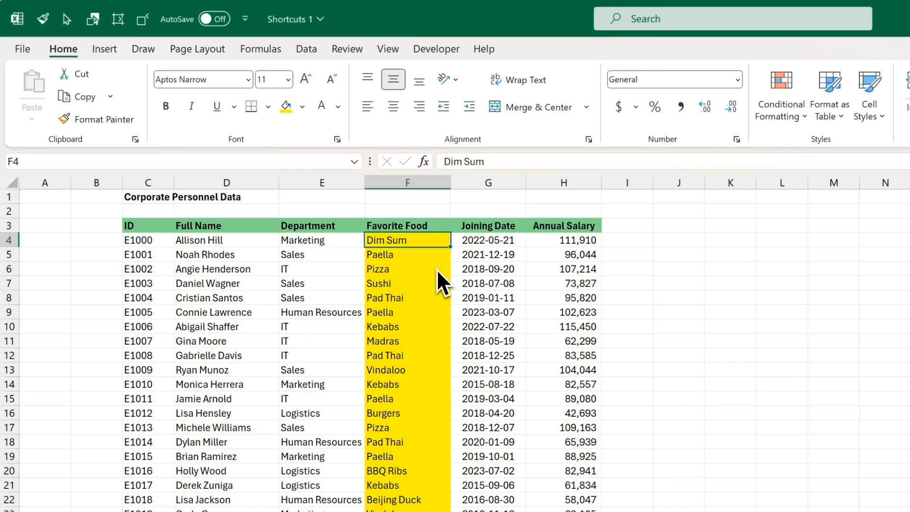
Step: Hide Favorite Food column F with Ctrl+0, then unhide it across columns E:G
key(ctrl+0)
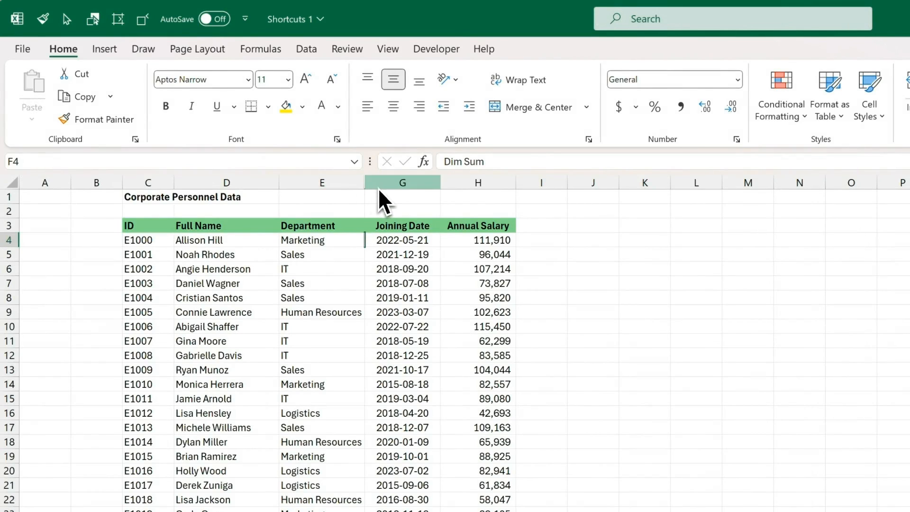
drag(350, 183, 378, 182)
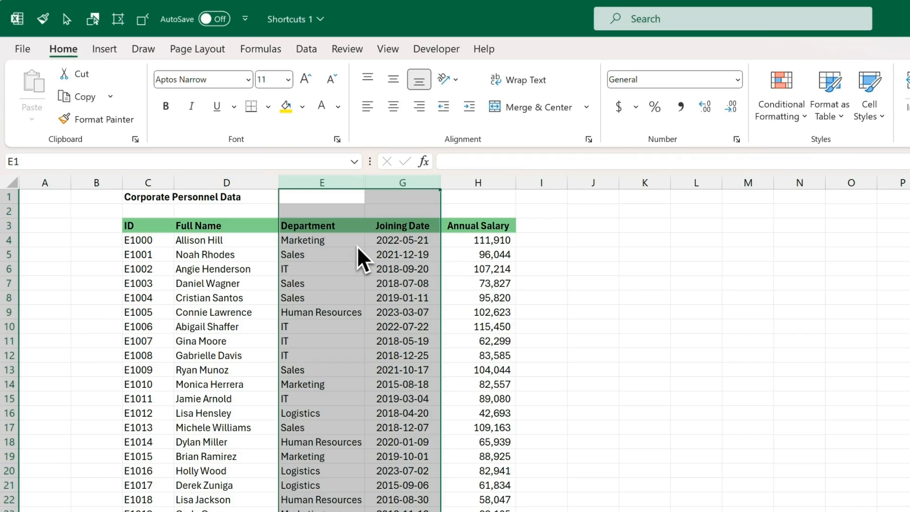
key(ctrl+shift+0)
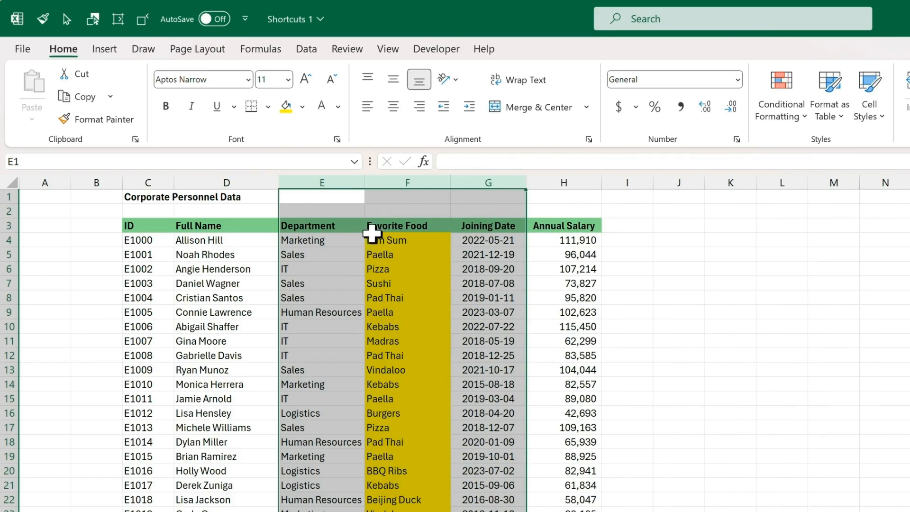
Step: From cell F4, hide the Favorite Food column and try unhiding it again
click(377, 240)
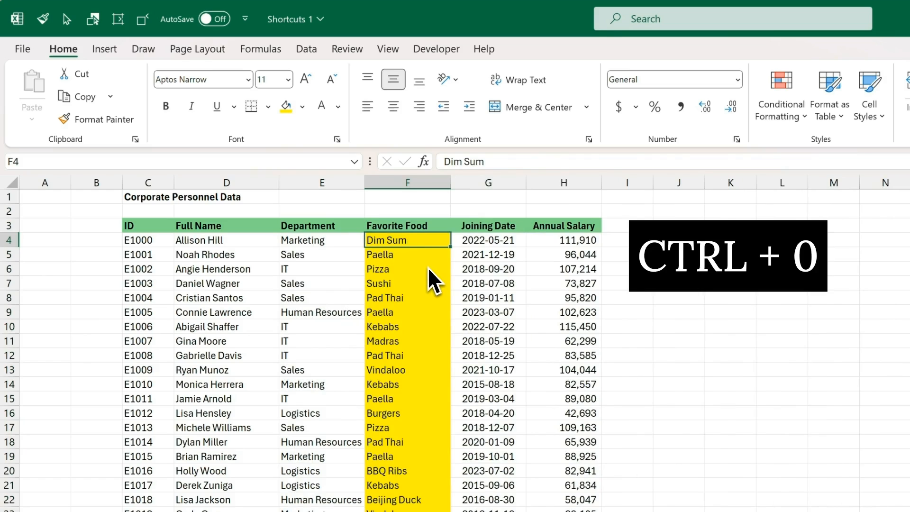
key(ctrl+0)
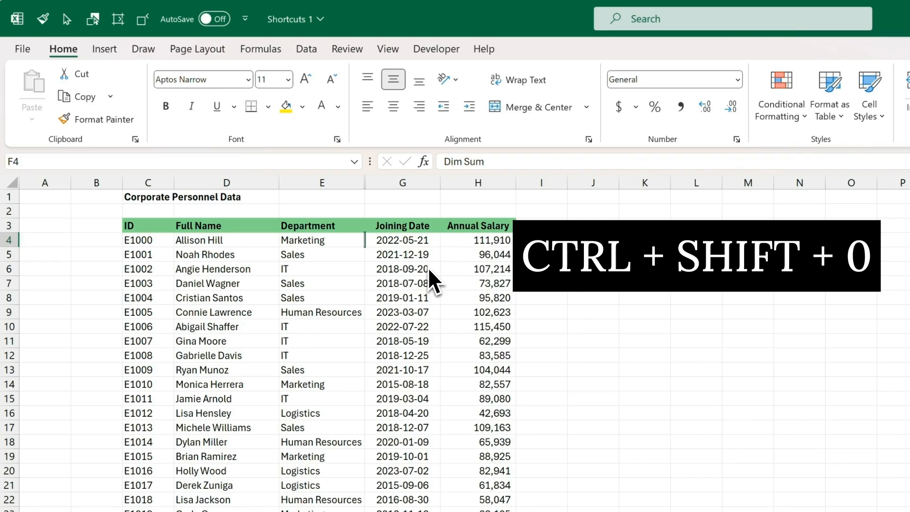
key(ctrl+shift+0)
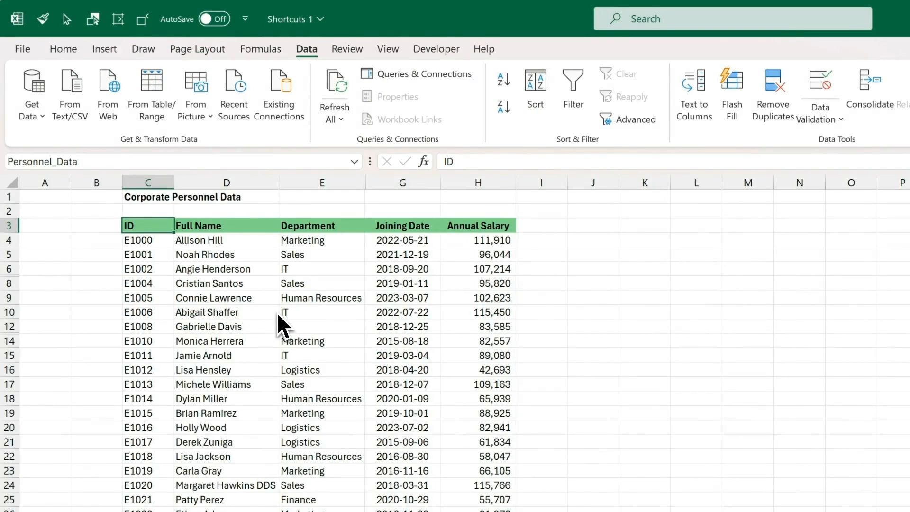
Step: Select the whole sheet and unhide rows 7, 11, 13 and the Favorite Food column
key(alt+semicolon)
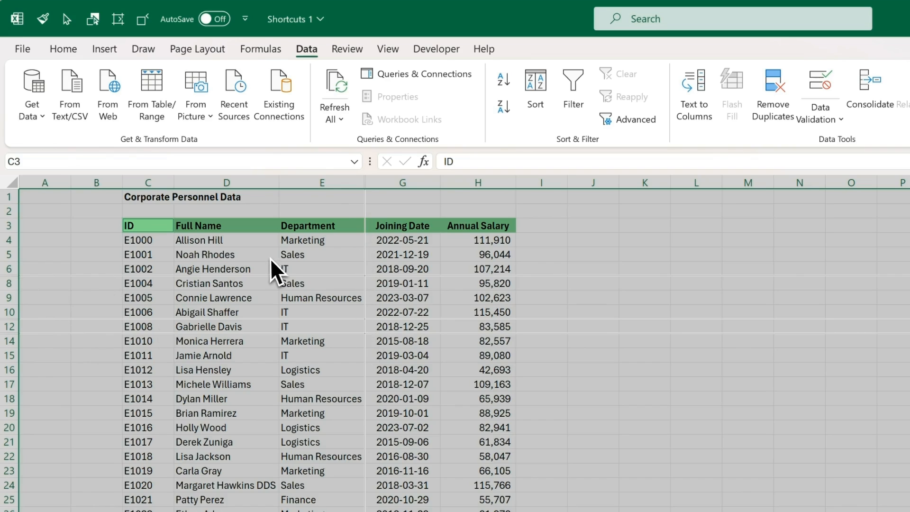
click(9, 182)
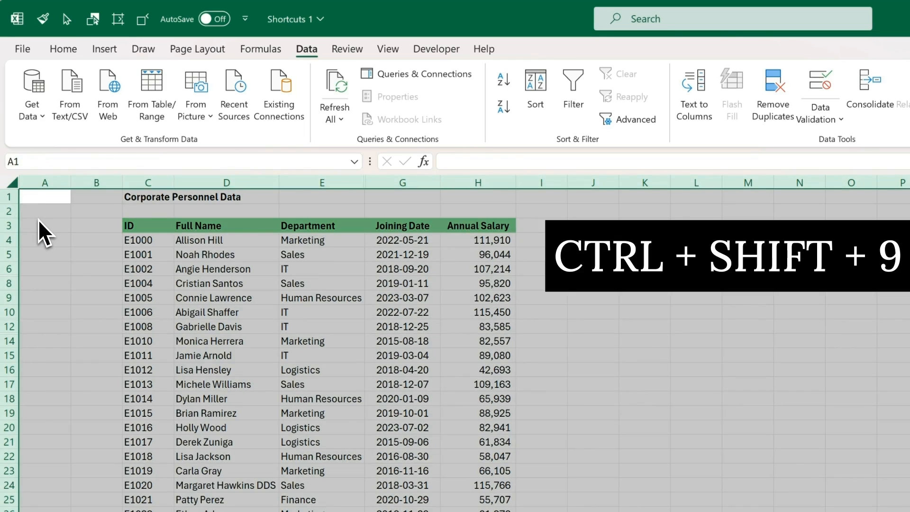
key(ctrl+shift+9)
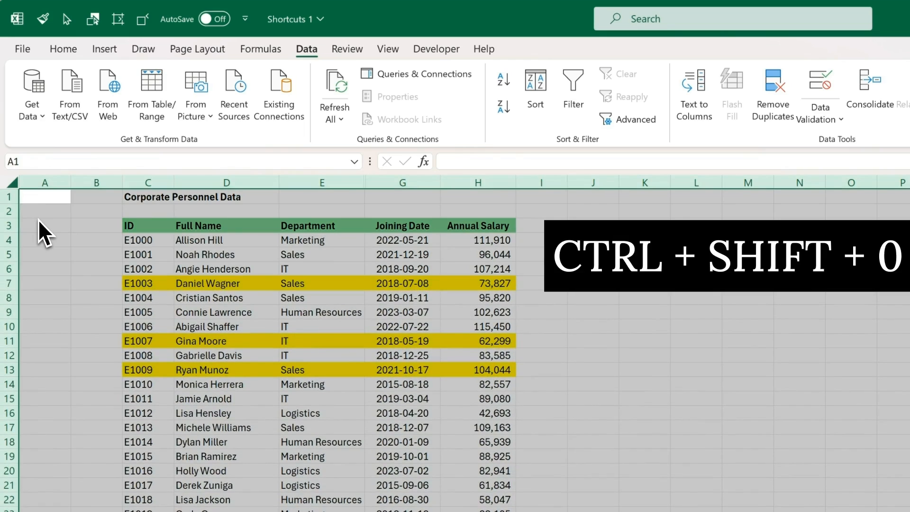
key(ctrl+shift+0)
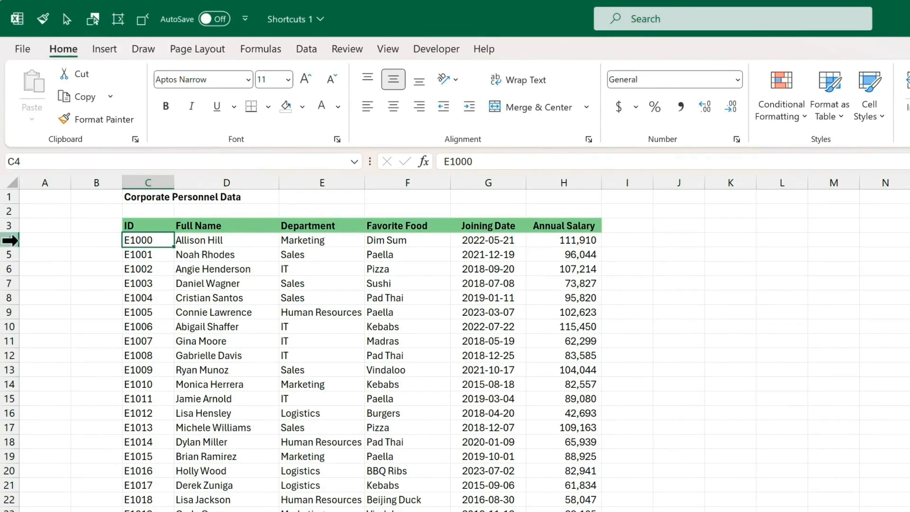
Step: Group rows 4–14 with Shift+Alt+Right, then collapse and re-expand the outline
drag(9, 239, 23, 379)
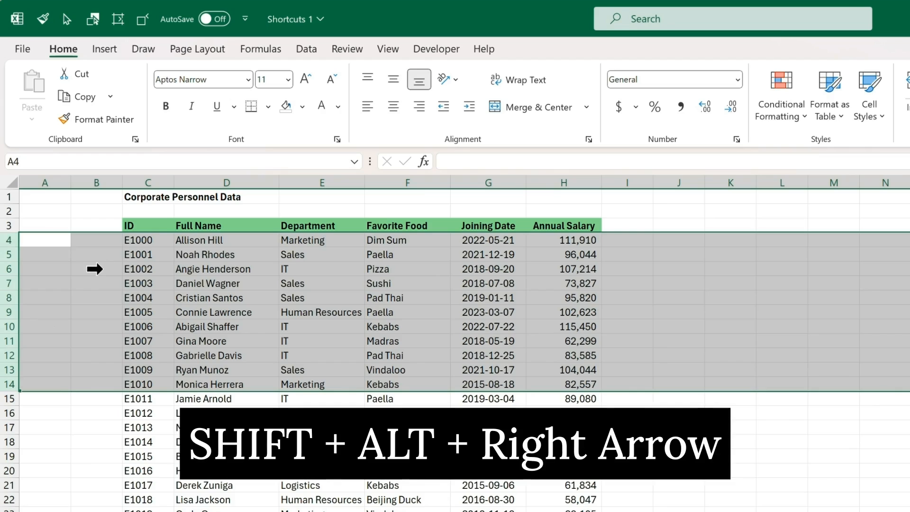
key(shift+alt+Right)
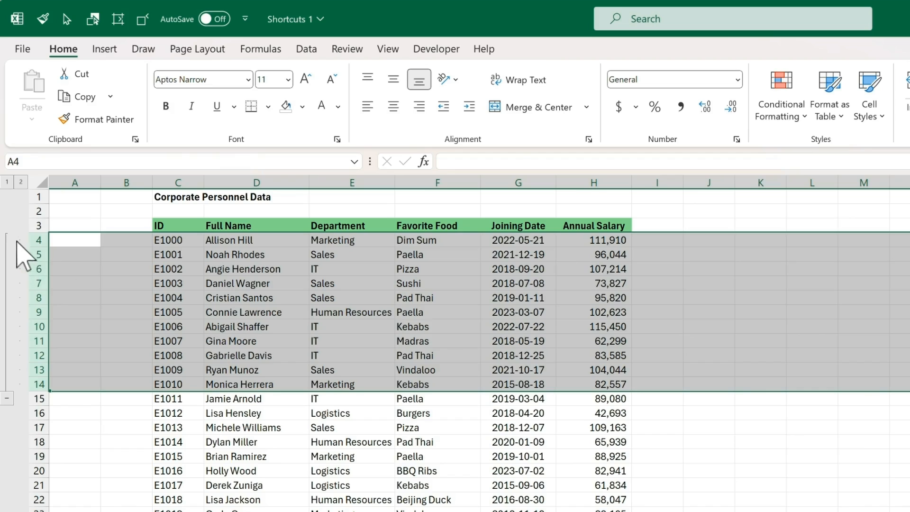
click(7, 398)
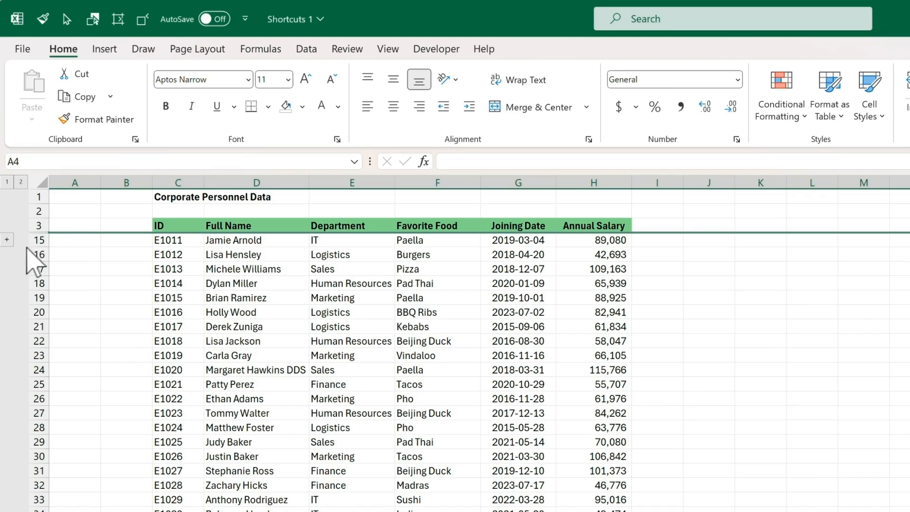
click(7, 239)
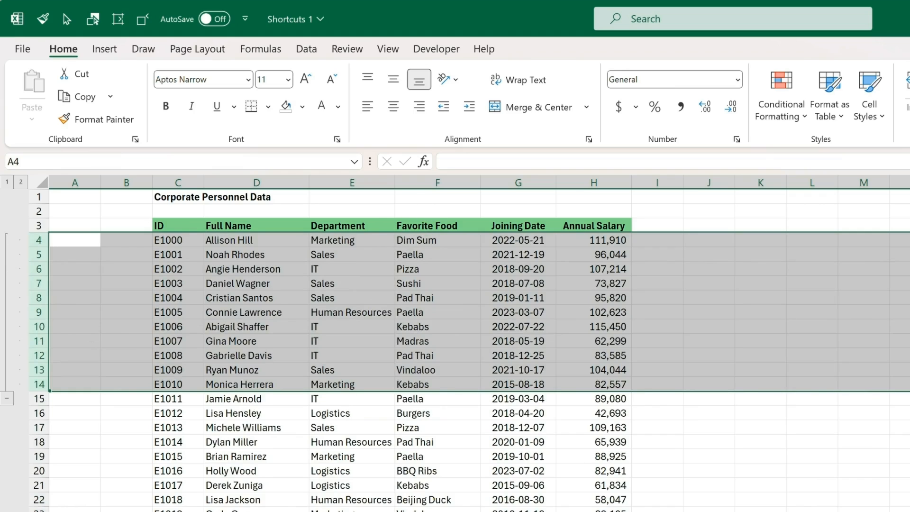
drag(422, 182, 594, 183)
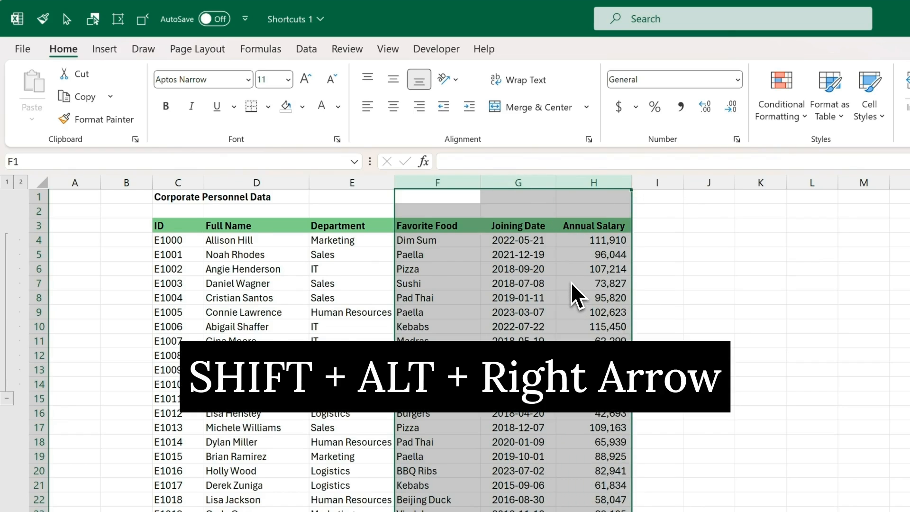
Step: Group columns F:H with Shift+Alt+Right, then collapse and re-expand that outline
key(shift+alt+Right)
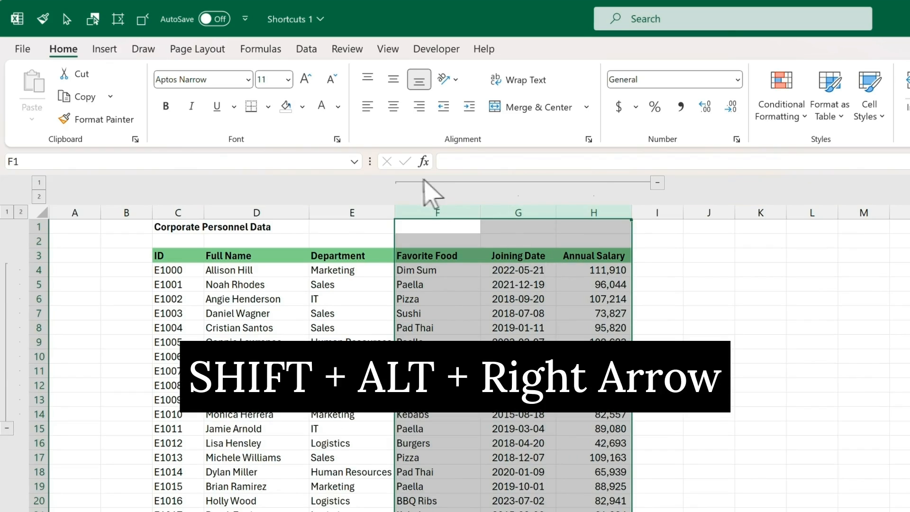
click(658, 183)
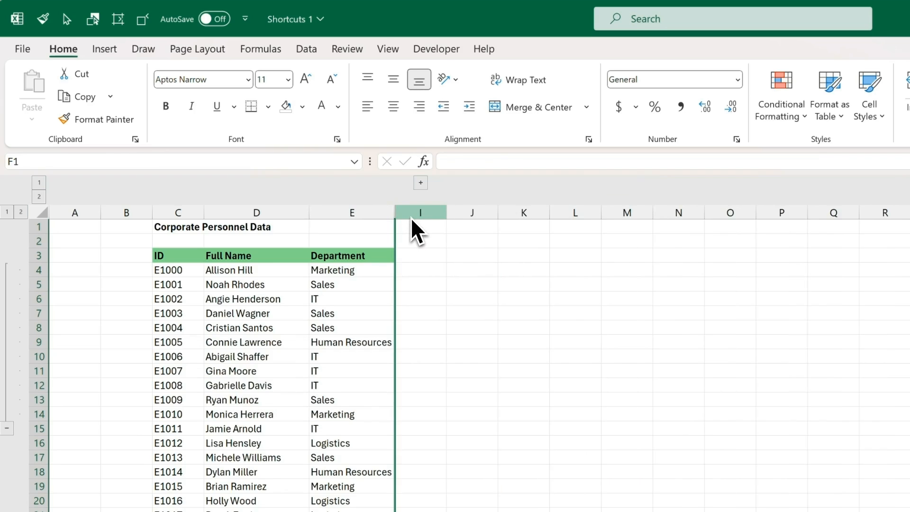
click(424, 186)
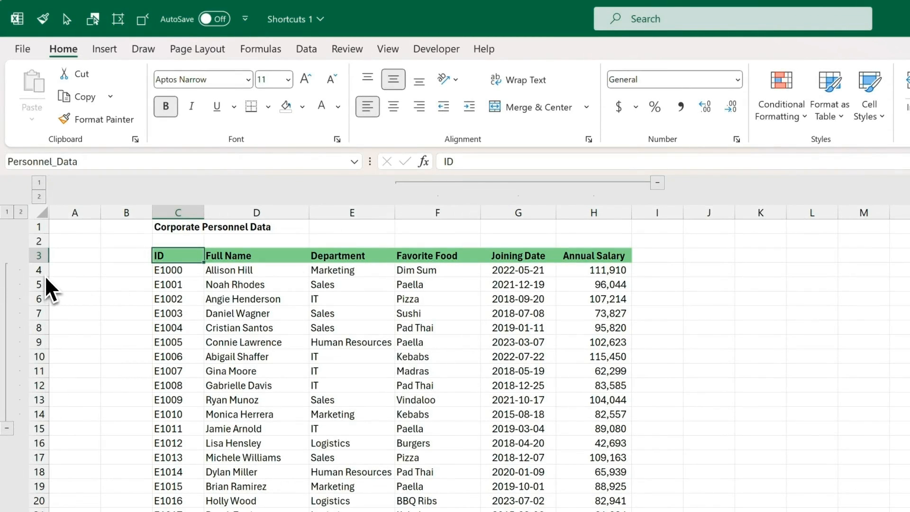
Step: Ungroup rows 4–14 and then columns F:H using Shift+Alt+Left
drag(39, 269, 34, 409)
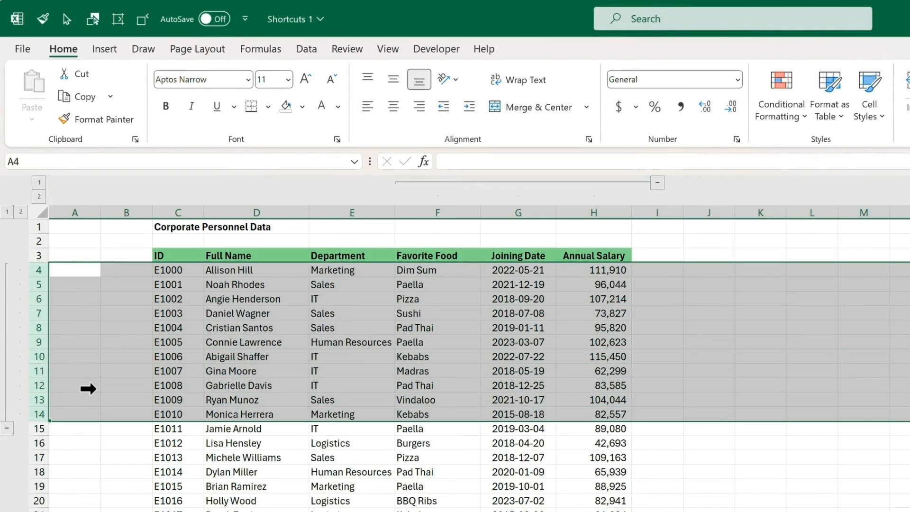
key(shift+alt+Left)
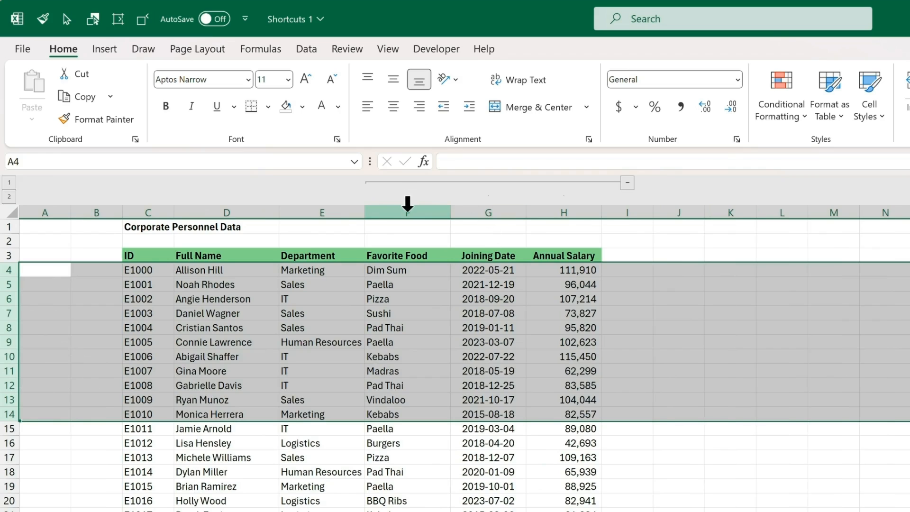
drag(393, 206, 540, 206)
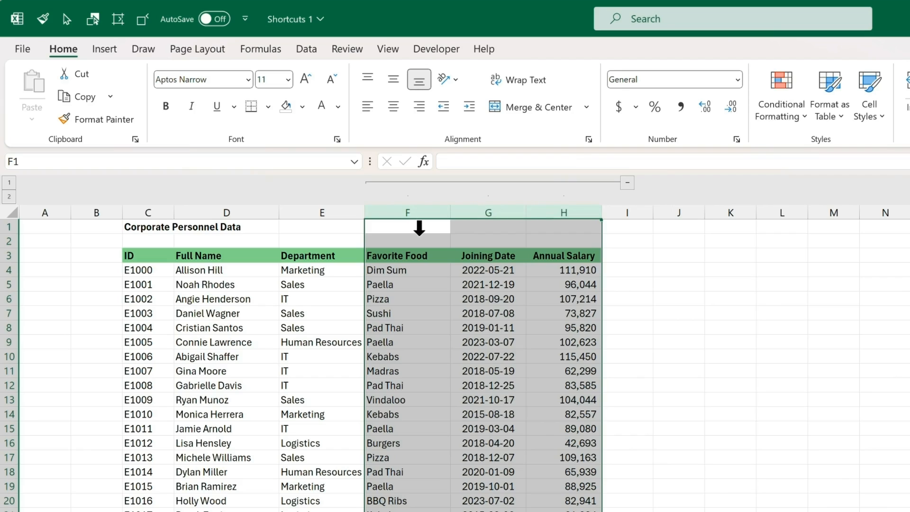
key(shift+alt+Left)
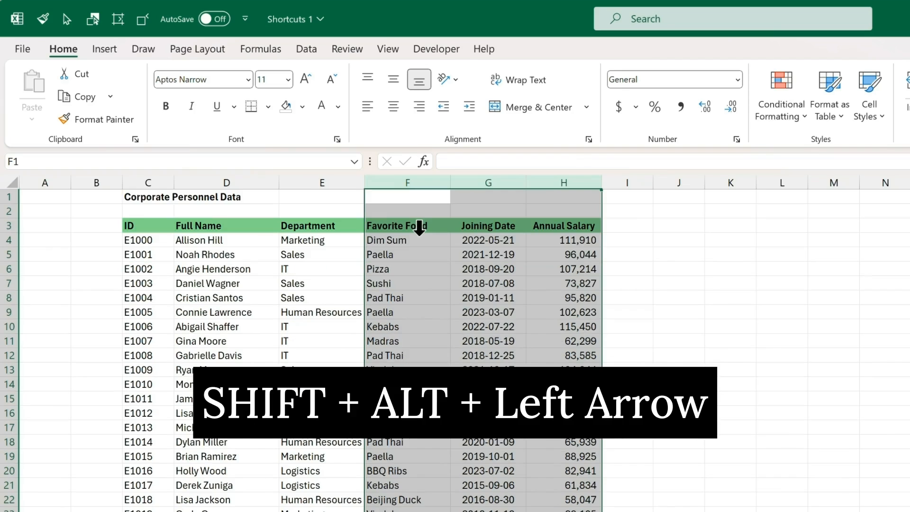
click(169, 230)
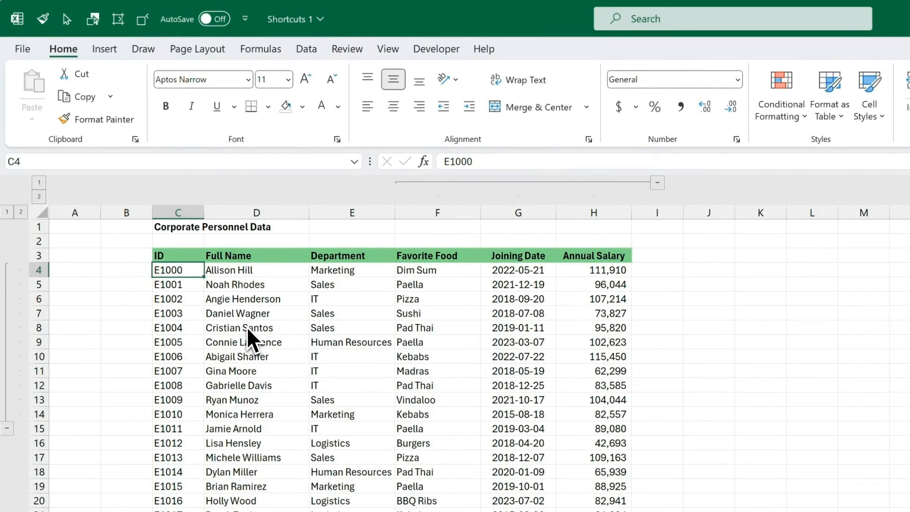
Step: Run Data > Ungroup > Clear Outline via Alt, A, U, C
key(alt)
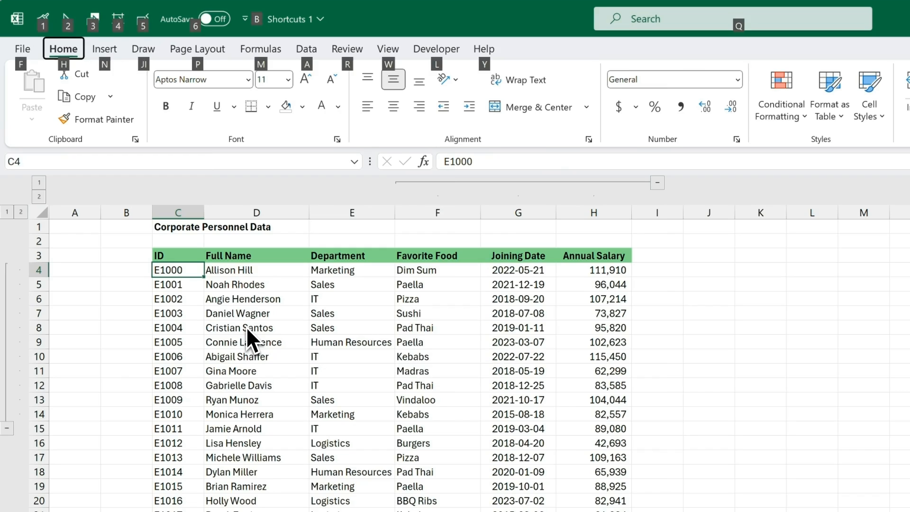
key(a)
key(u)
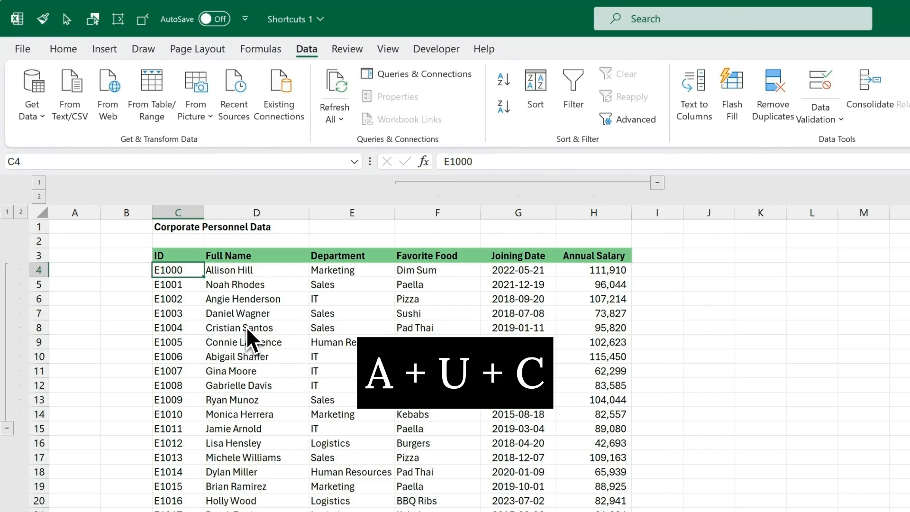
key(c)
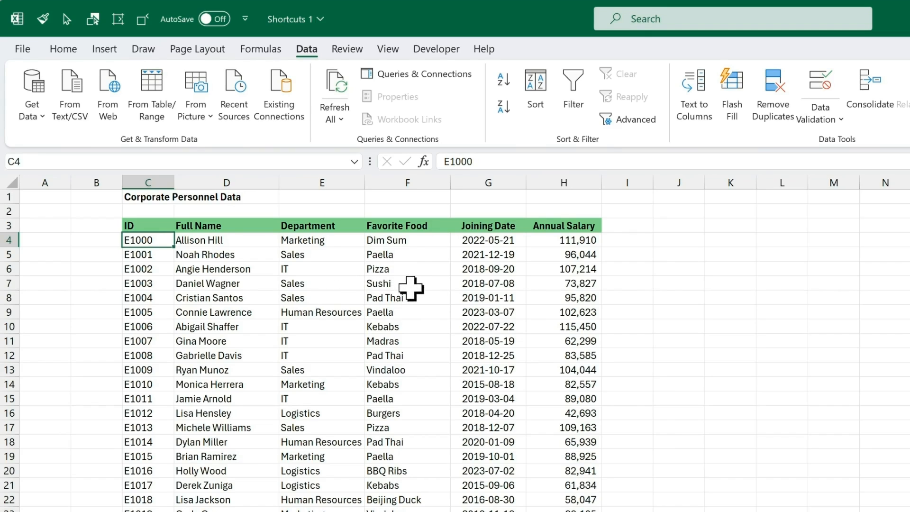
Step: Add the note 'I love sushi too!' to cell F7 with Shift+F2, then reopen it
click(412, 284)
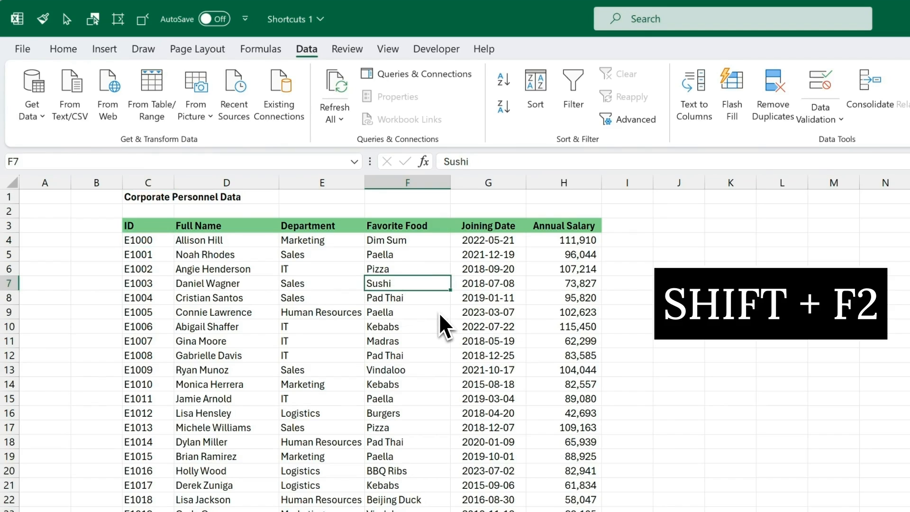
key(shift+F2)
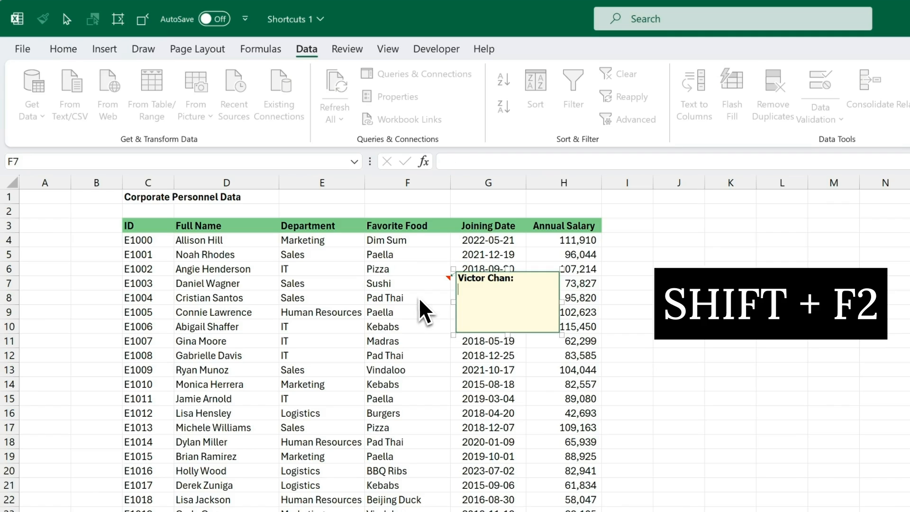
text(I love sushi too!)
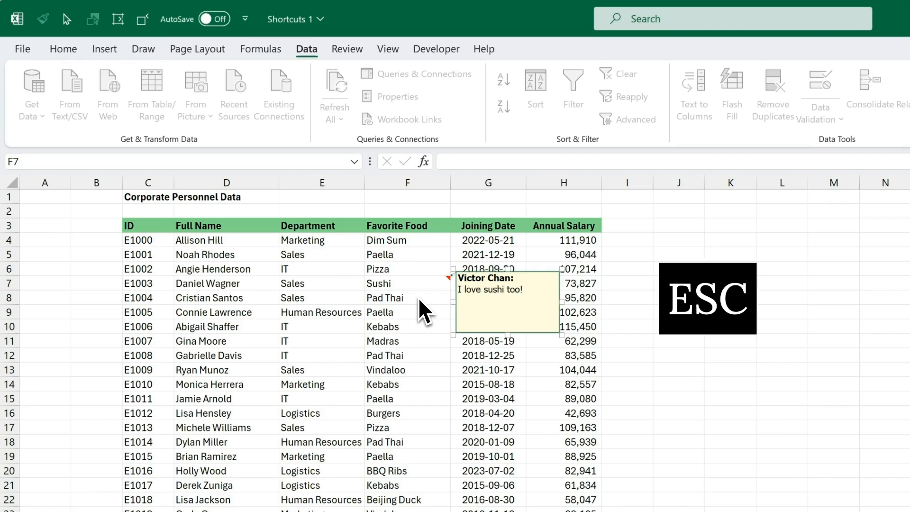
key(Escape)
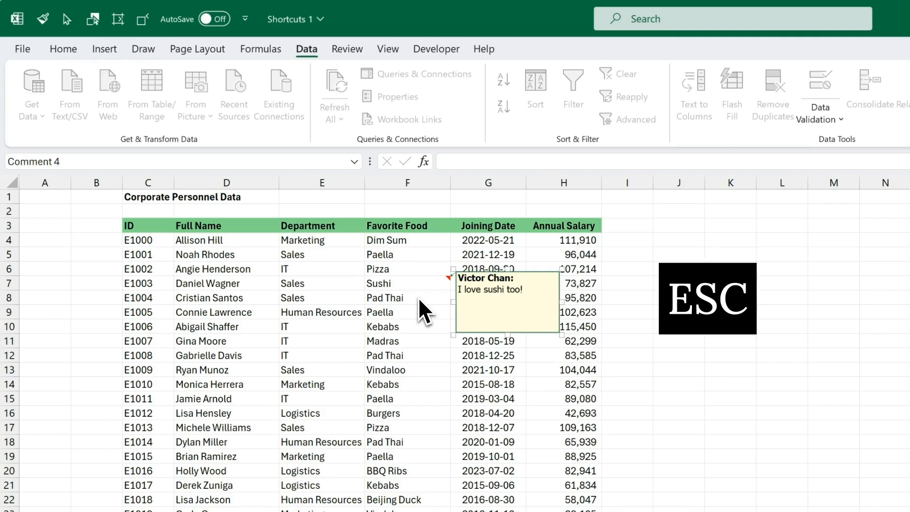
key(Escape)
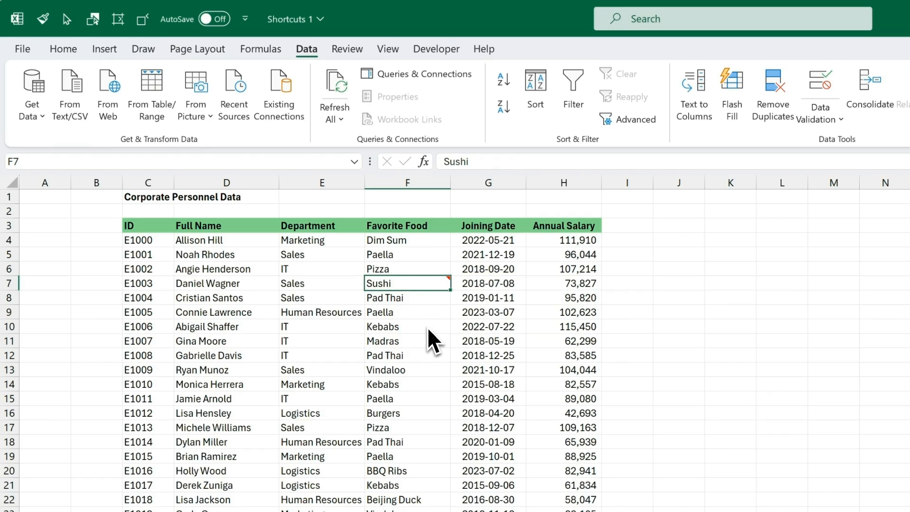
key(shift+F2)
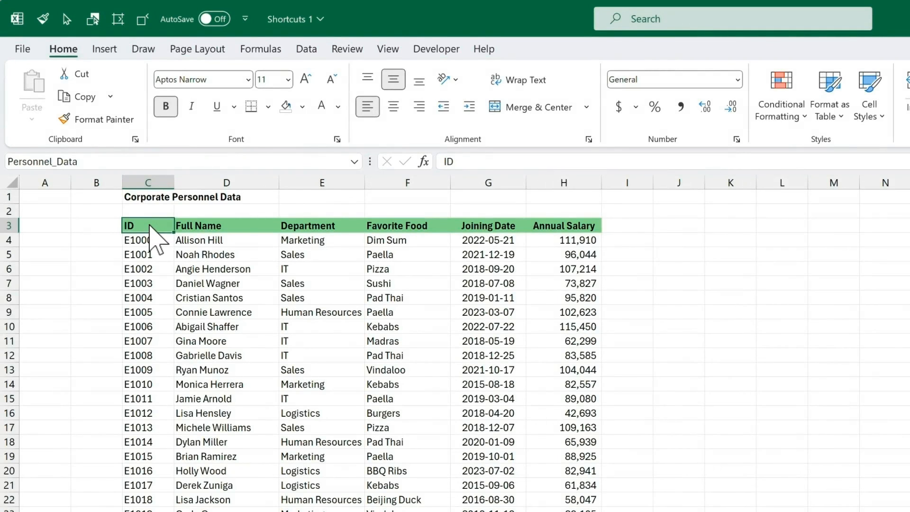
Step: Format C3:H3 as Aptos Display size 12 with a light blue fill via Format Cells
drag(147, 230, 547, 237)
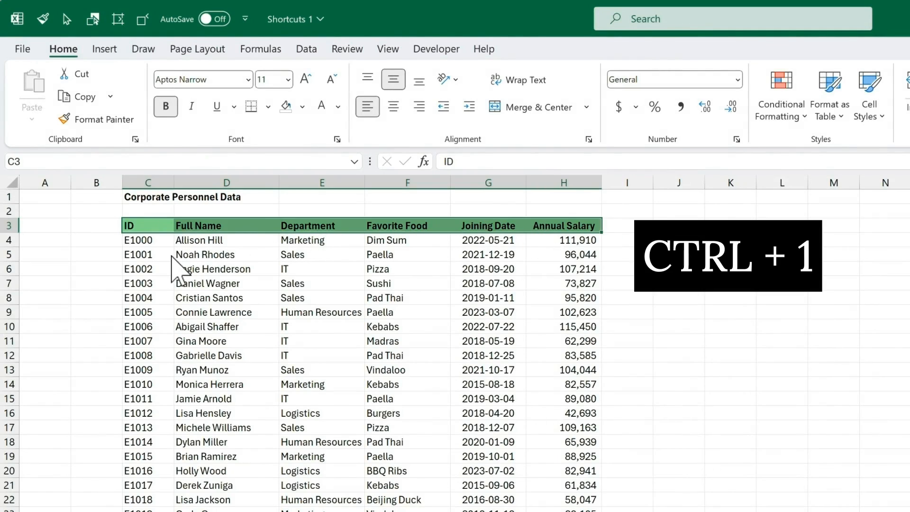
key(ctrl+1)
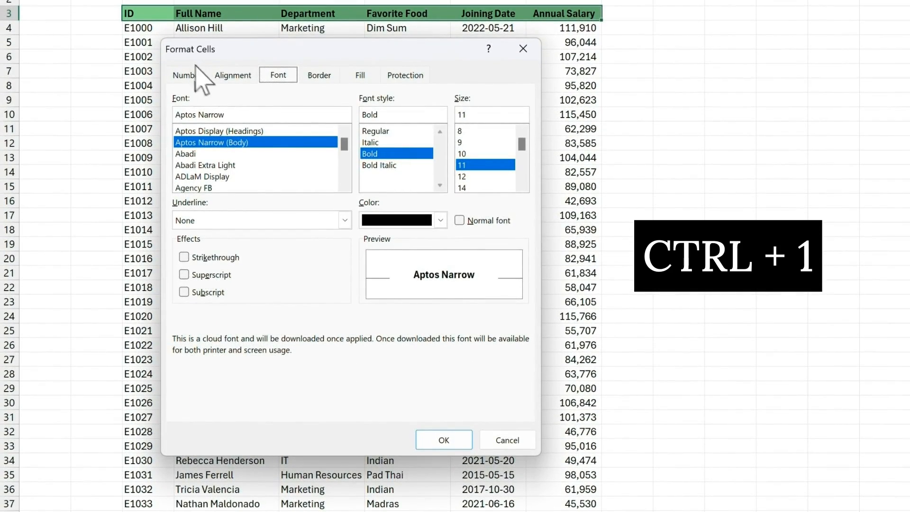
click(260, 132)
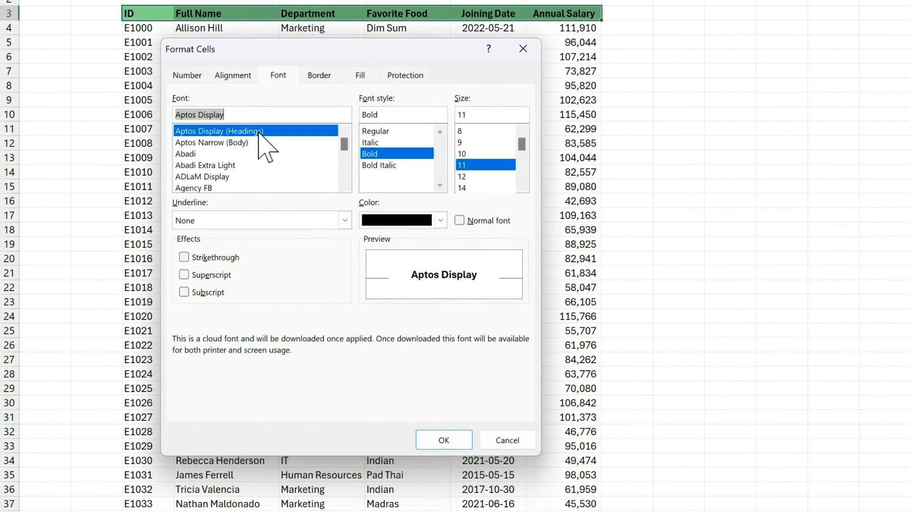
click(467, 176)
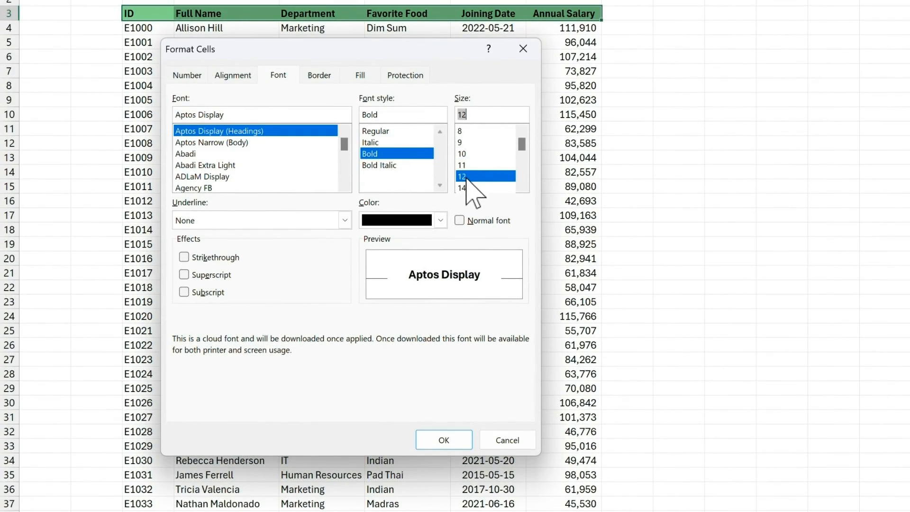
click(363, 77)
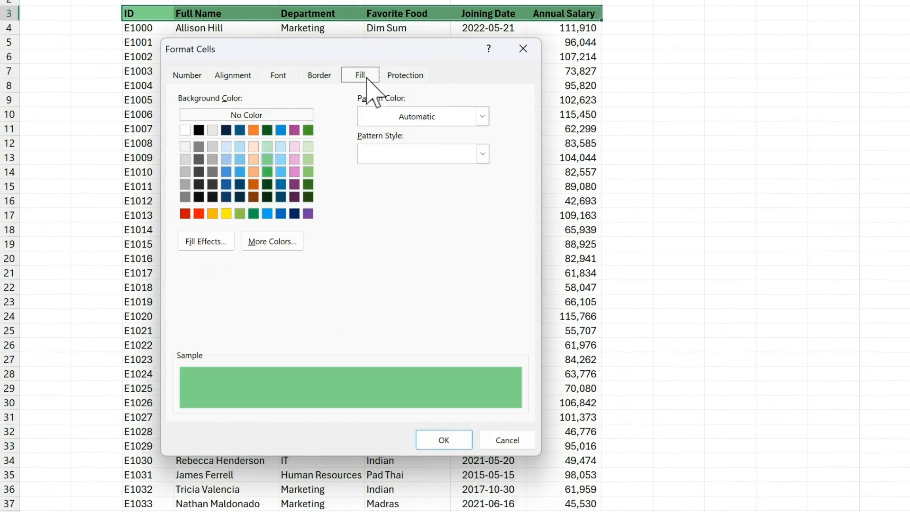
click(281, 146)
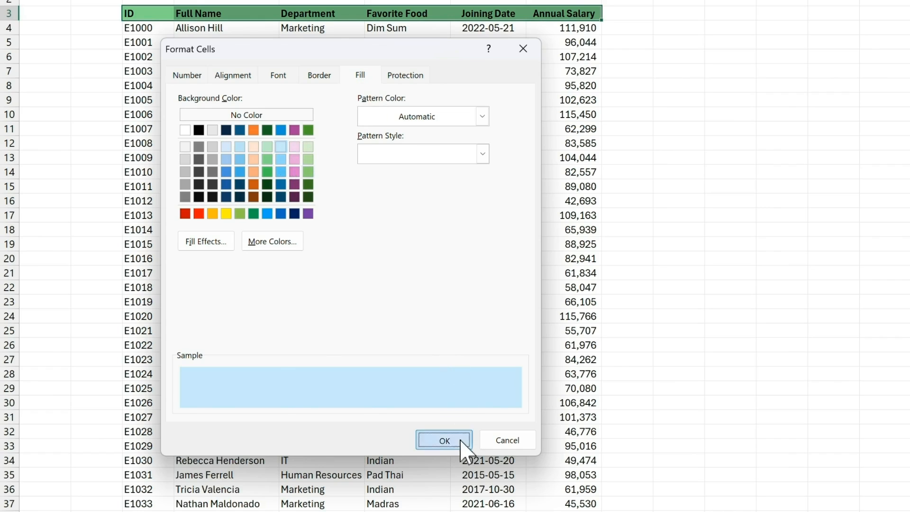
click(443, 440)
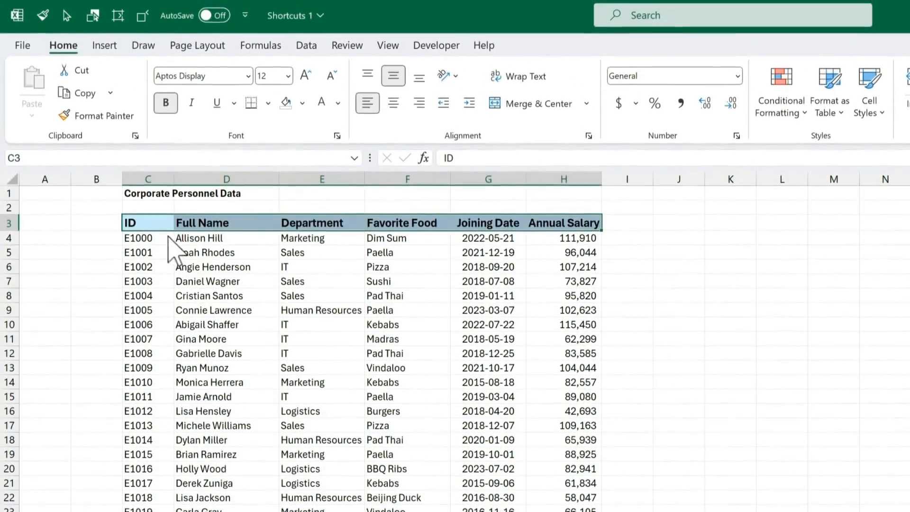
click(151, 224)
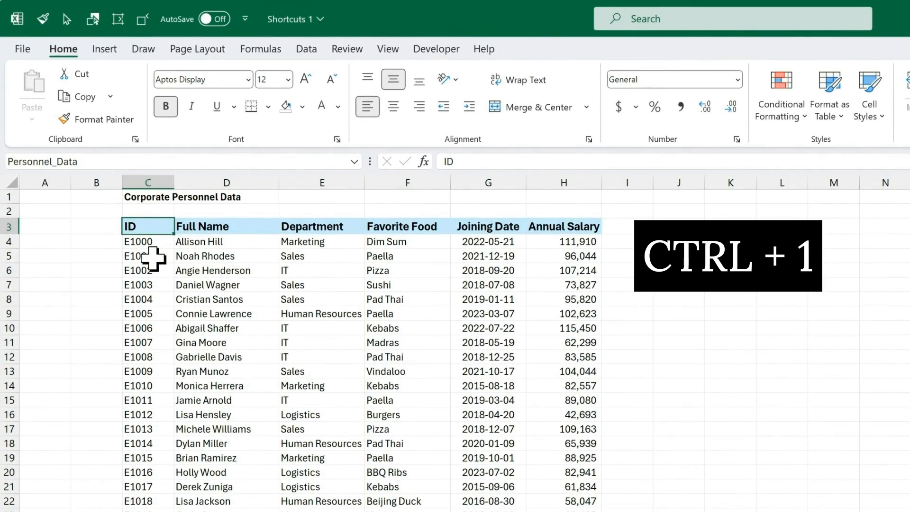
key(ctrl+1)
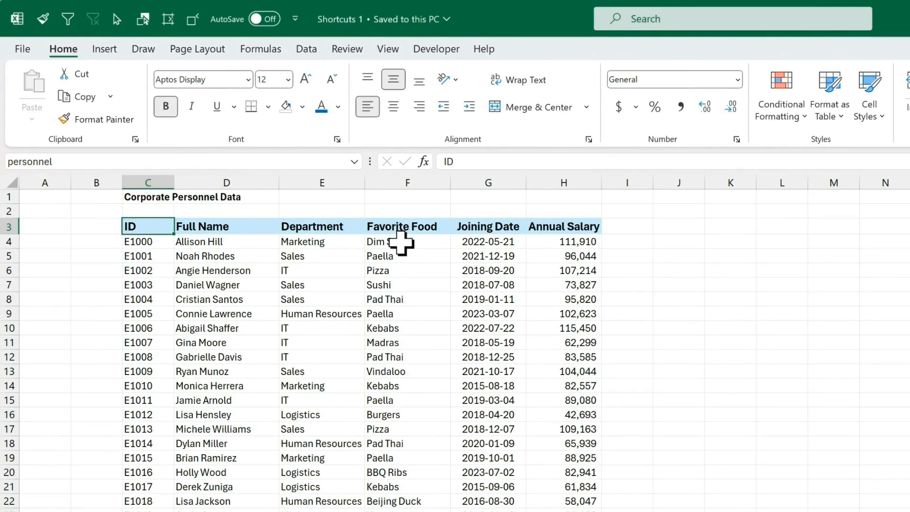
Step: Hyperlink F3 to the 'Food List' sheet using Ctrl+K and Place in This Document
click(420, 228)
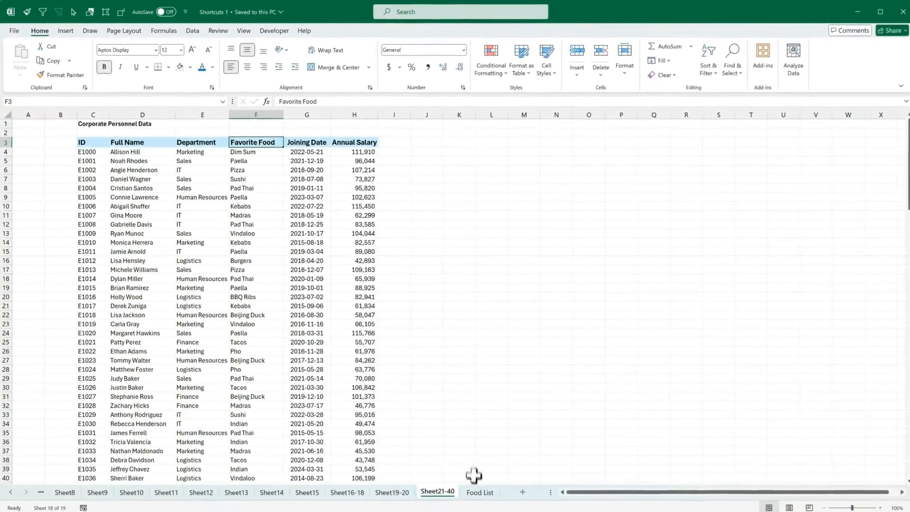
click(477, 489)
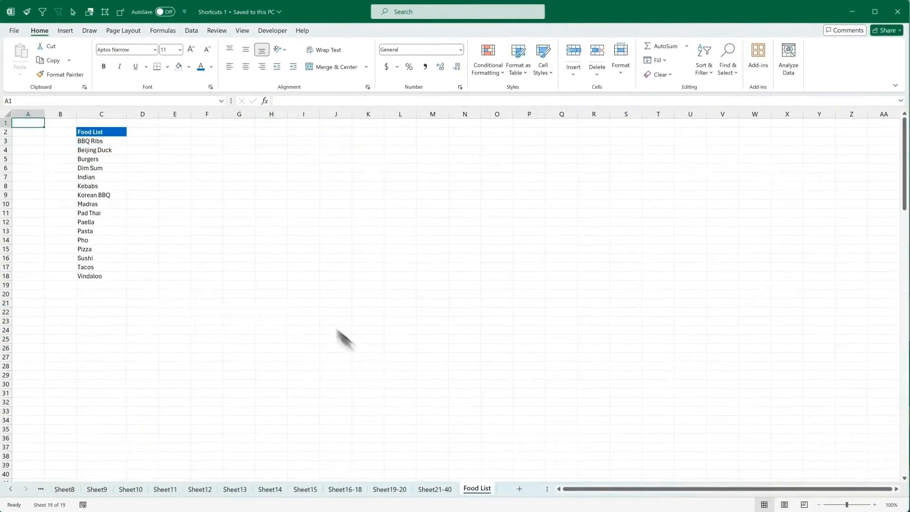
key(ctrl+Page_Up)
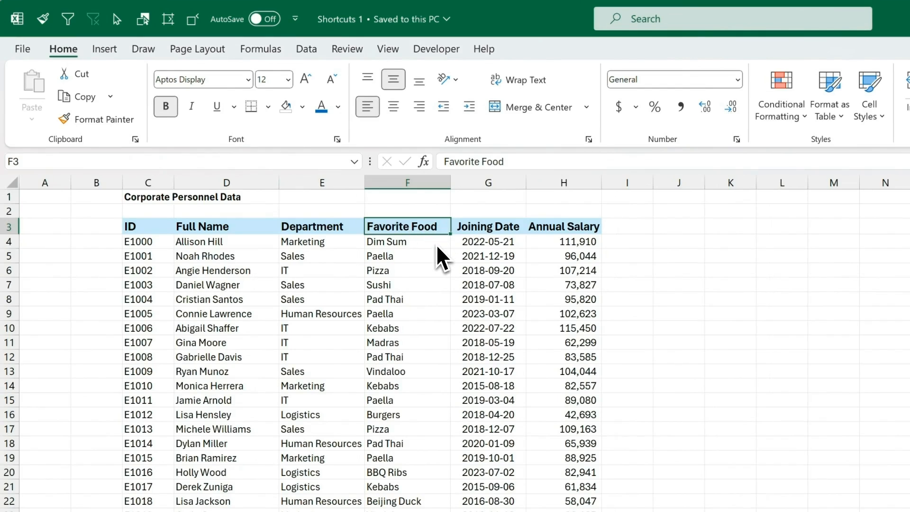
key(ctrl+k)
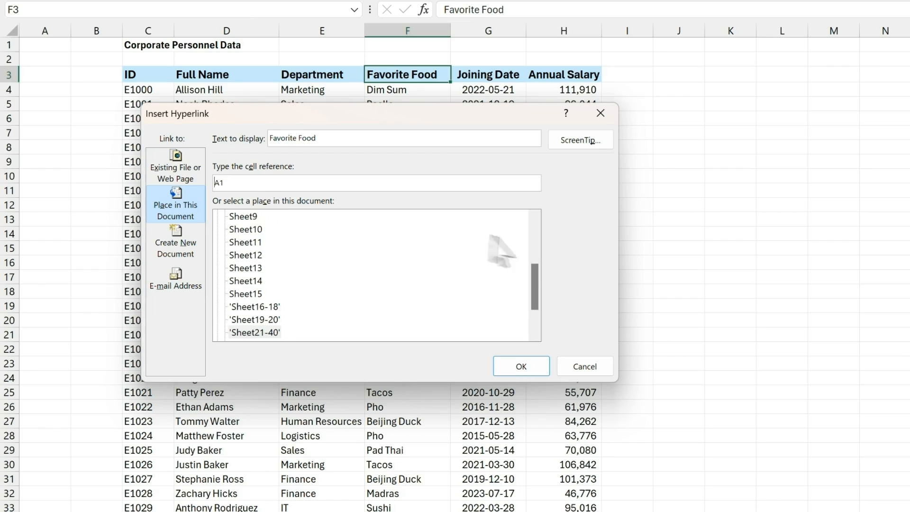
drag(538, 266, 536, 284)
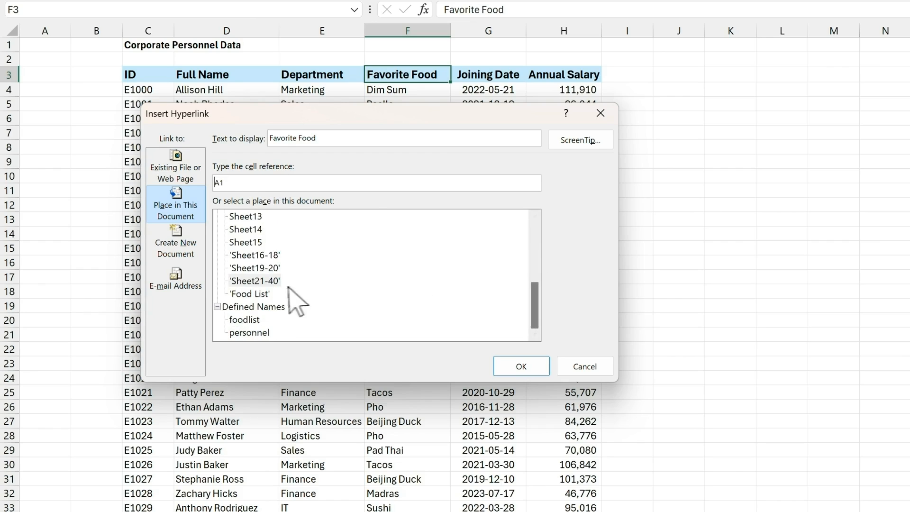
click(258, 294)
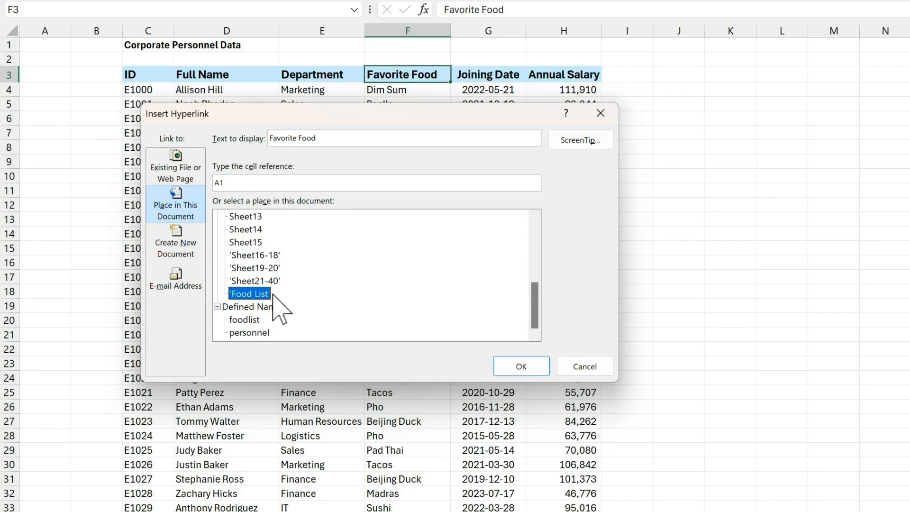
click(521, 366)
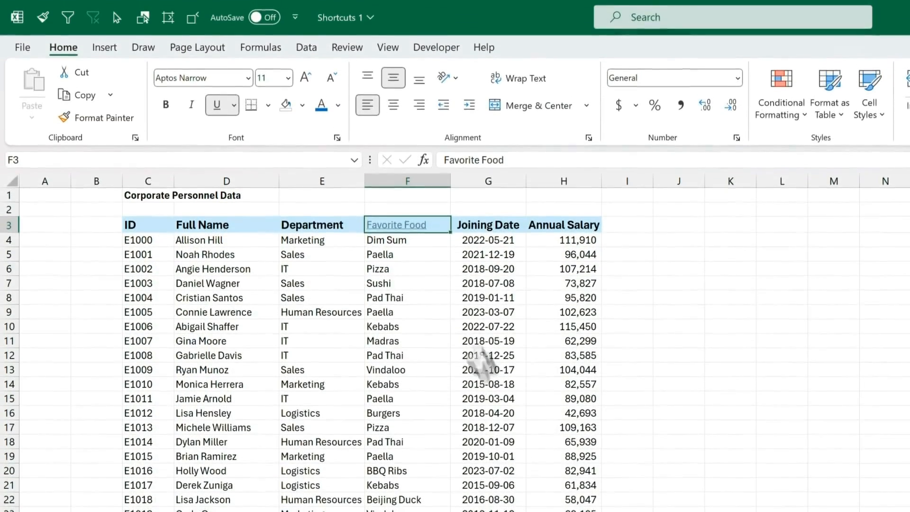
Step: Copy the Department header's formatting onto F3 with Format Painter
click(338, 230)
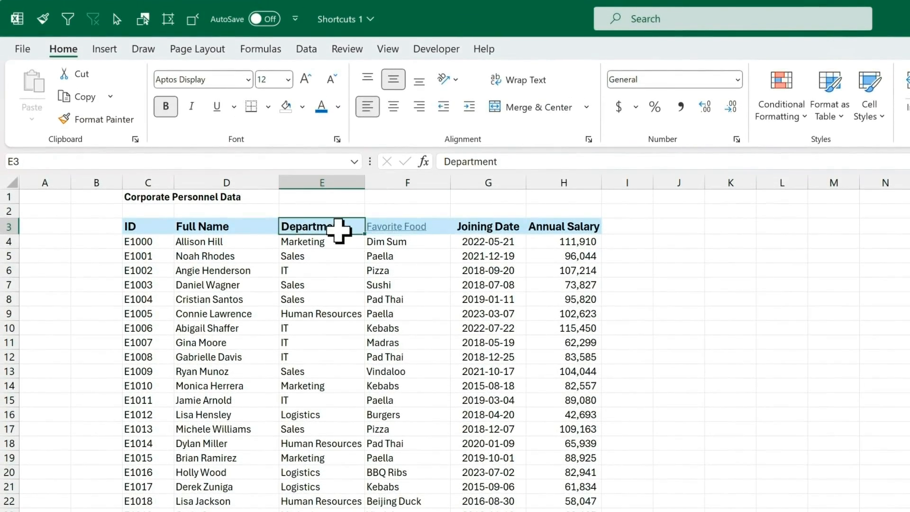
click(117, 123)
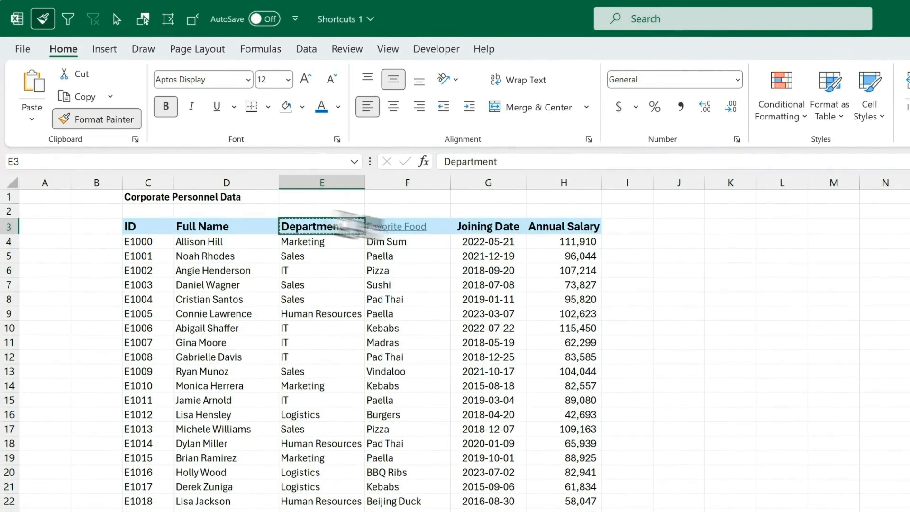
click(439, 227)
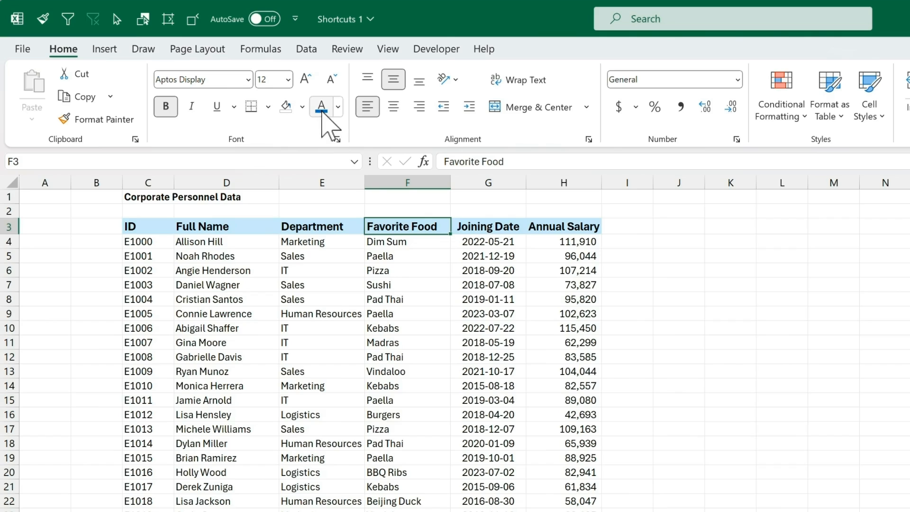
Step: Make the Favorite Food header text blue and underlined
click(322, 112)
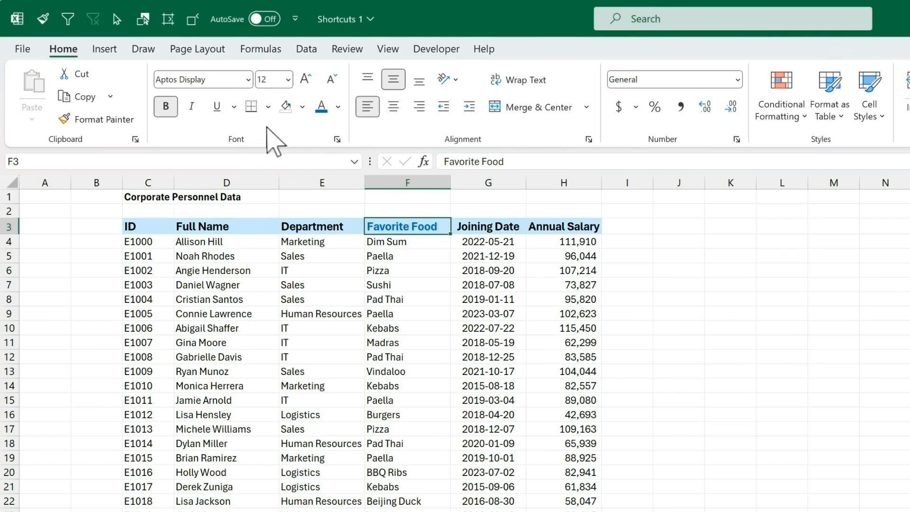
click(222, 115)
click(442, 256)
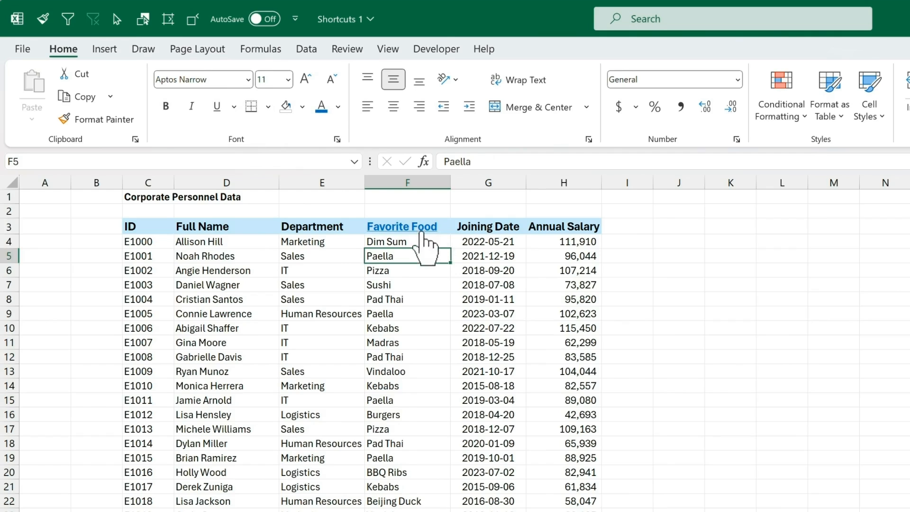
key(ctrl+Page_Down)
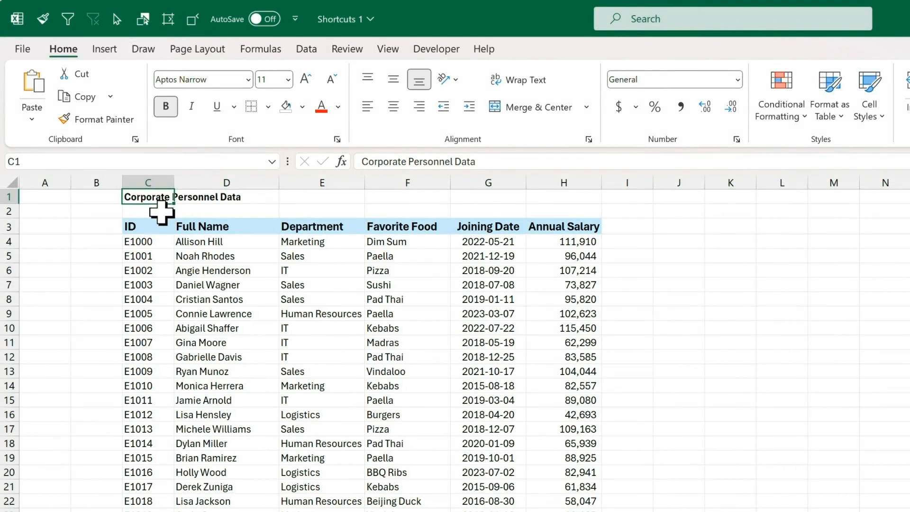
Step: Define the range names personnel for the personnel data and foodlist on the Food List sheet
key(alt+F3)
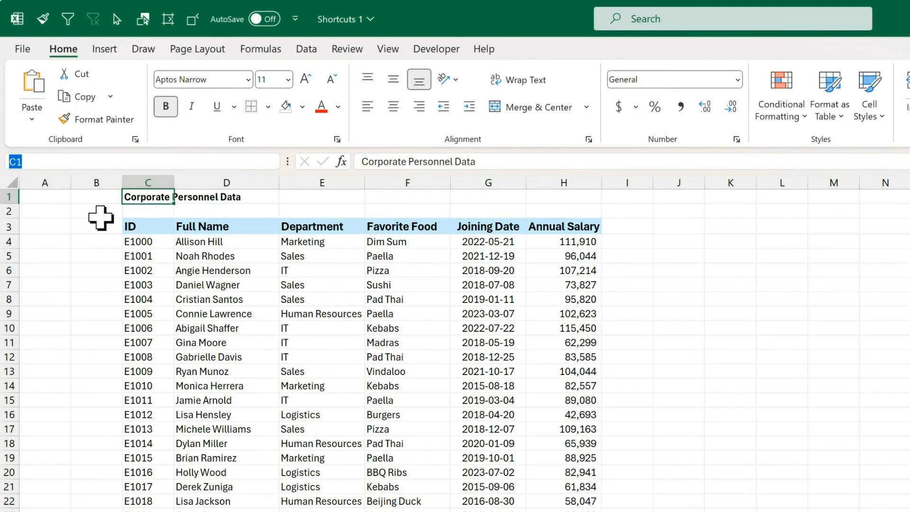
text(personnel)
key(Return)
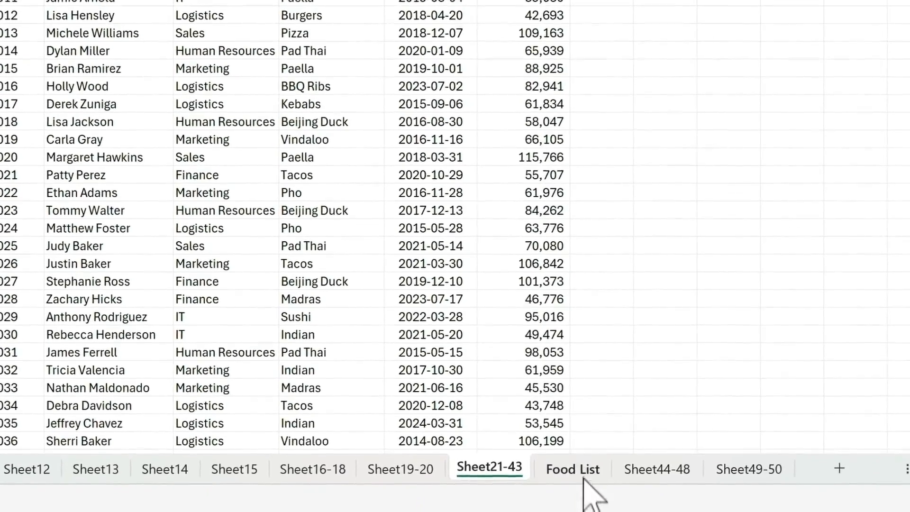
click(584, 477)
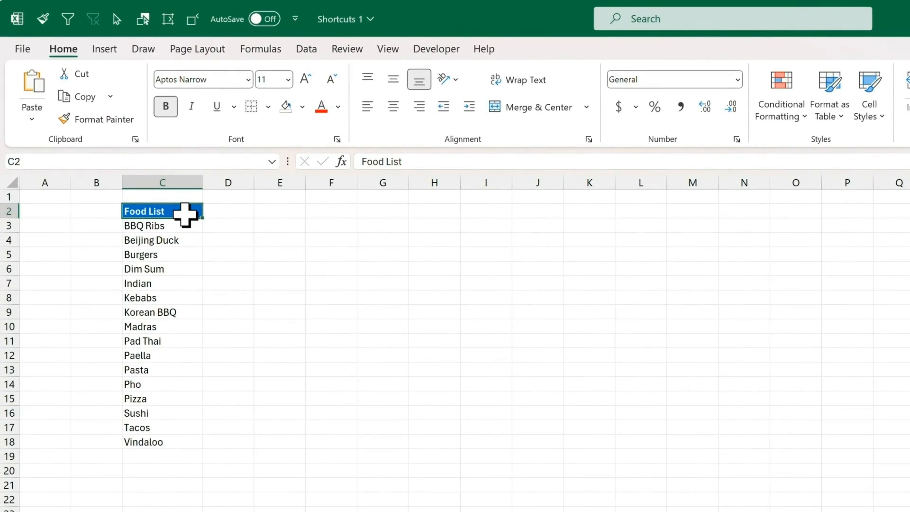
key(alt+F3)
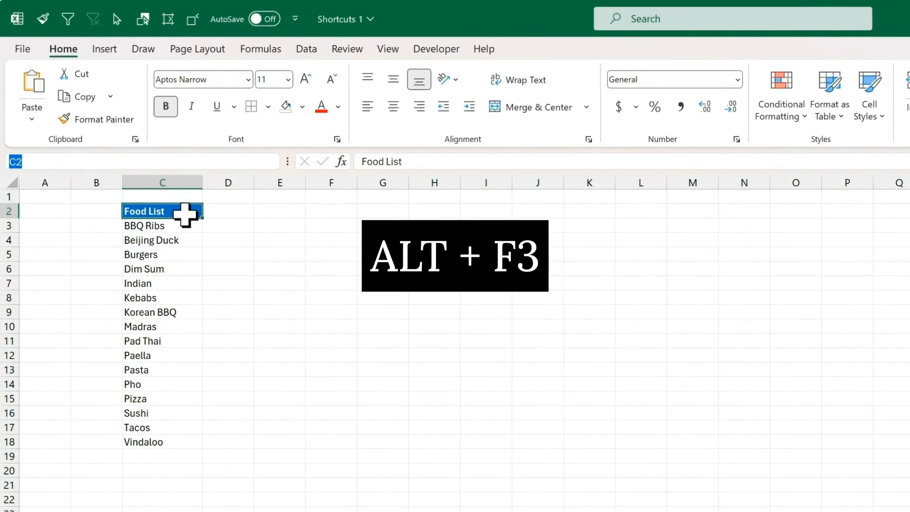
text(foodlist)
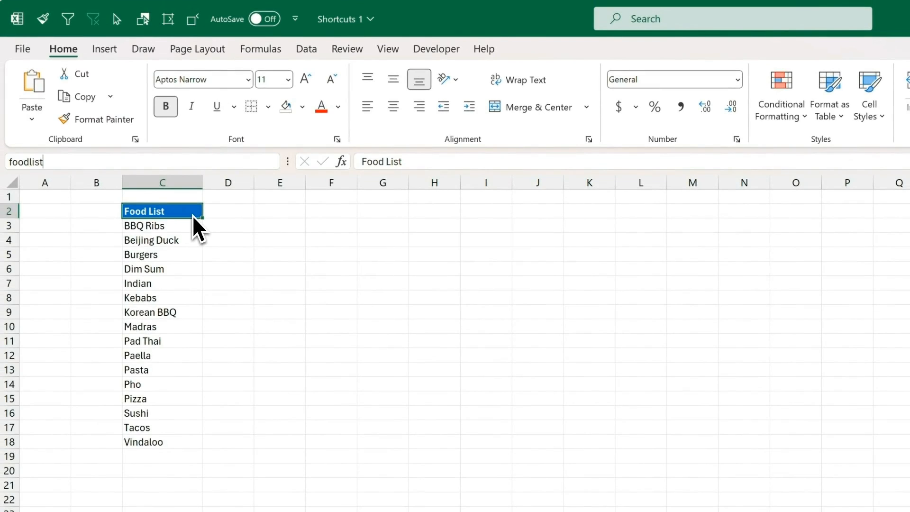
key(Return)
Step: Jump to the personnel range, then back to the foodlist range, via their names
key(alt+F3)
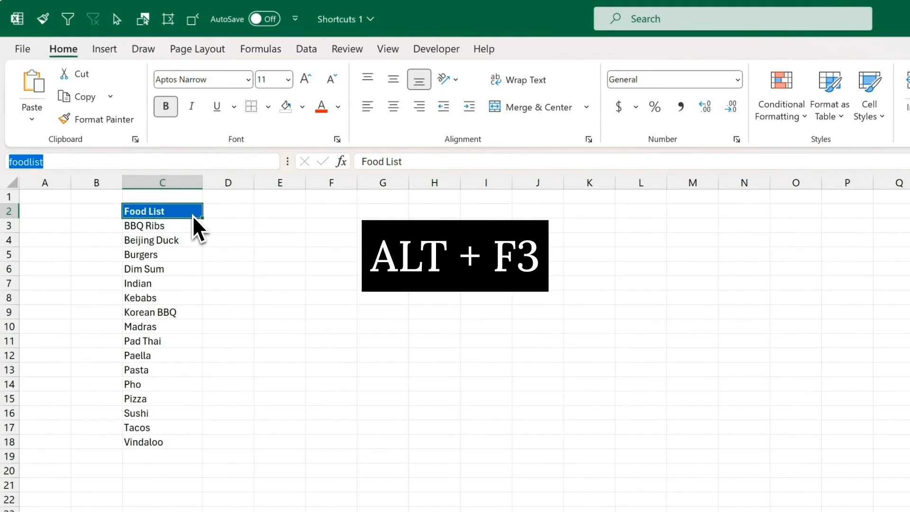
text(personnel)
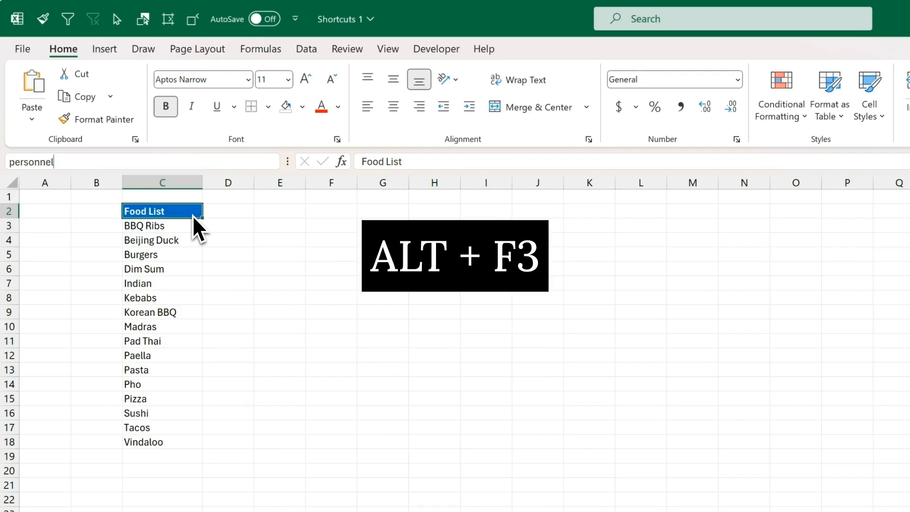
key(Return)
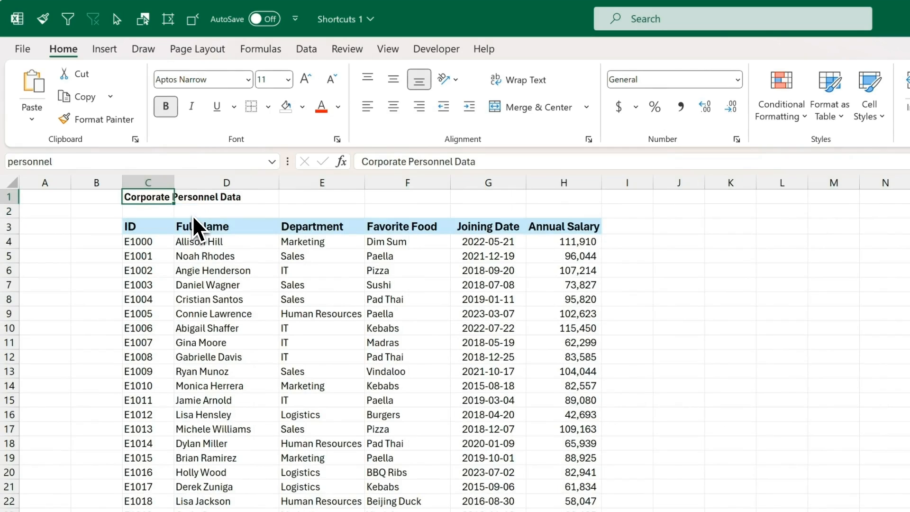
key(alt+F3)
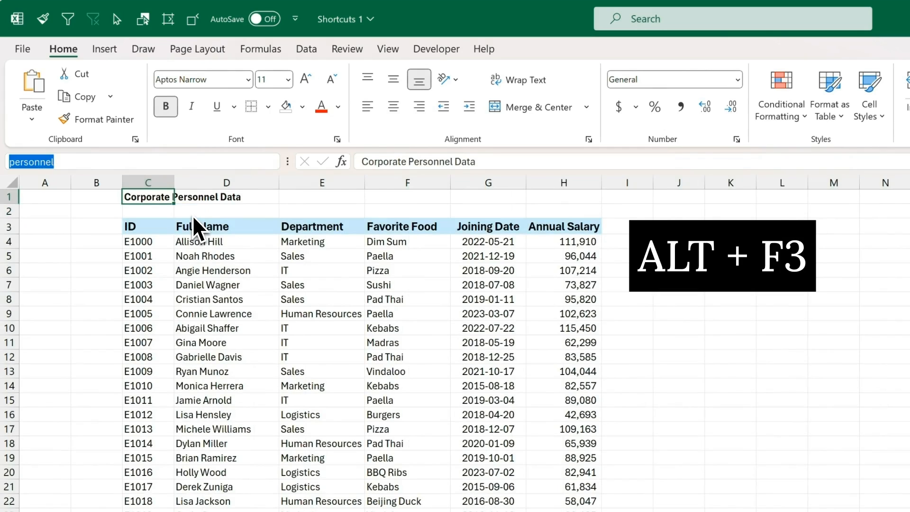
text(foodlist)
key(Return)
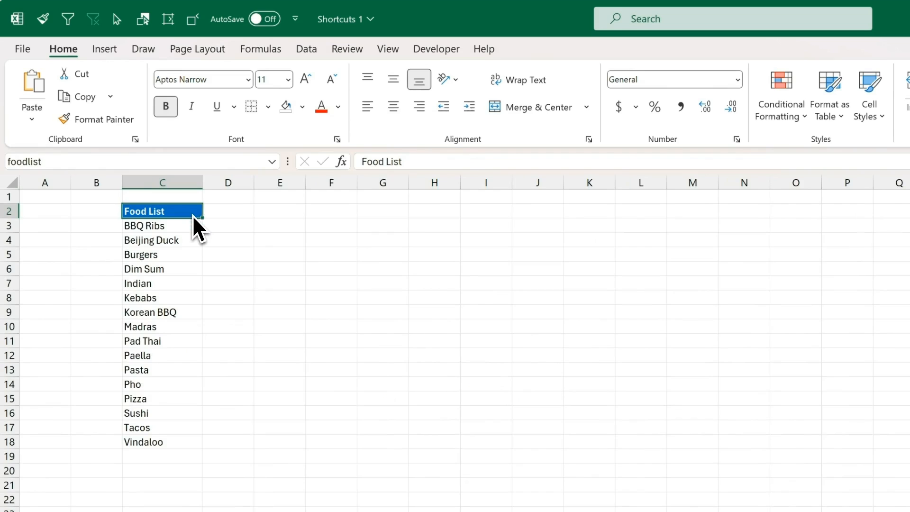
Step: Open Name Manager with Ctrl+F3 and move it aside to review the names foodlist and personnel
key(ctrl+F3)
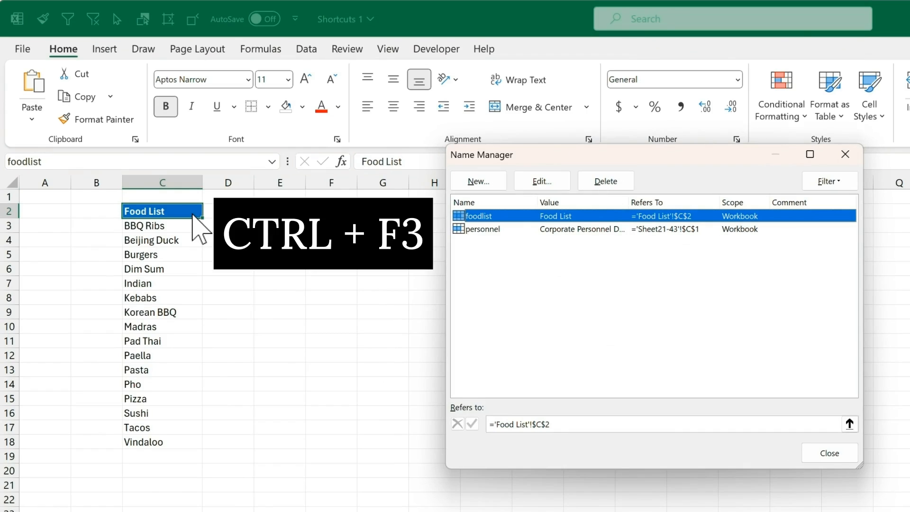
drag(572, 167, 374, 219)
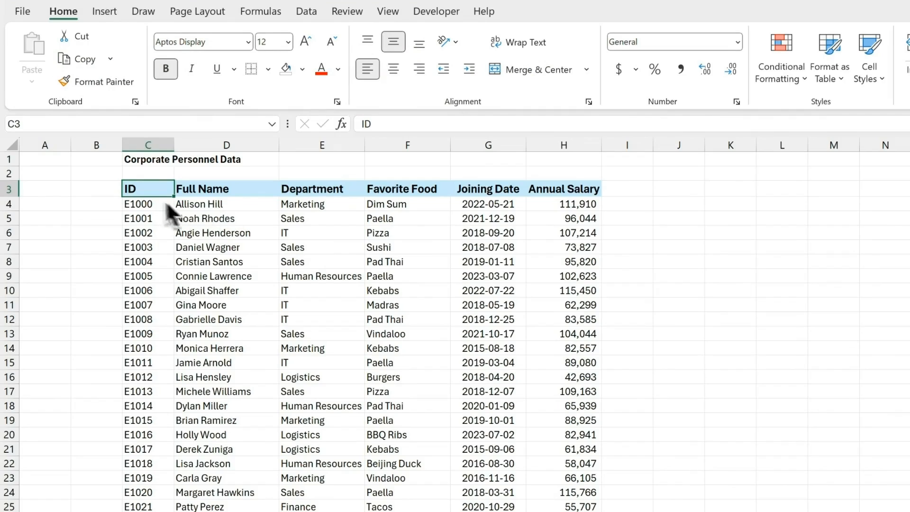
Step: Search the sheet for 'pad thai' and find the first Pad Thai entry
key(ctrl+f)
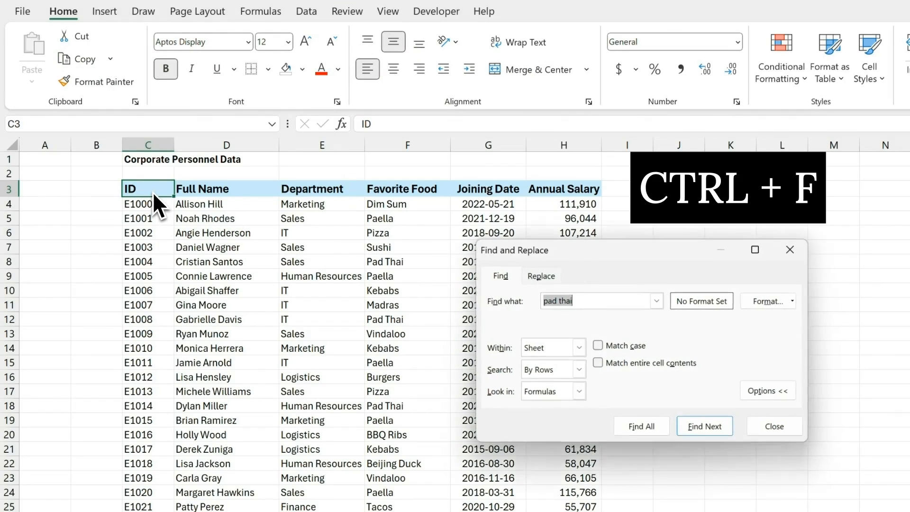
drag(598, 259, 420, 244)
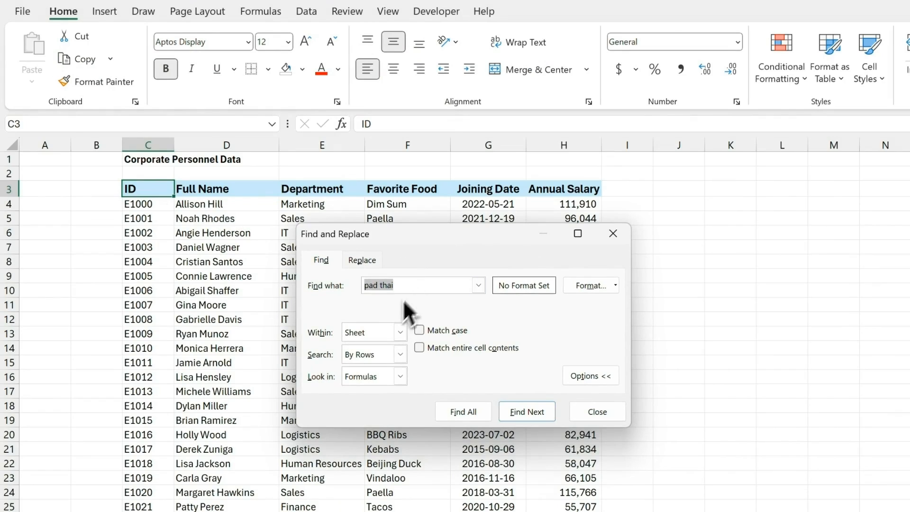
click(407, 286)
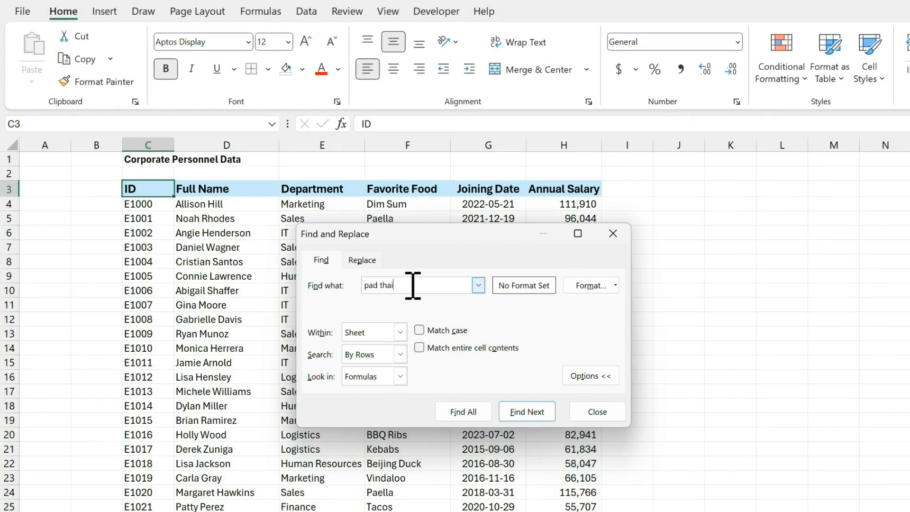
click(526, 411)
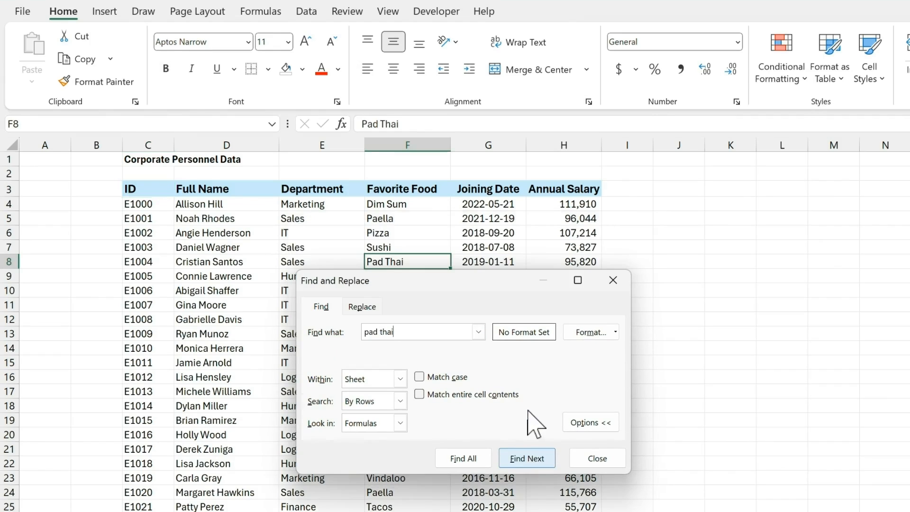
click(606, 283)
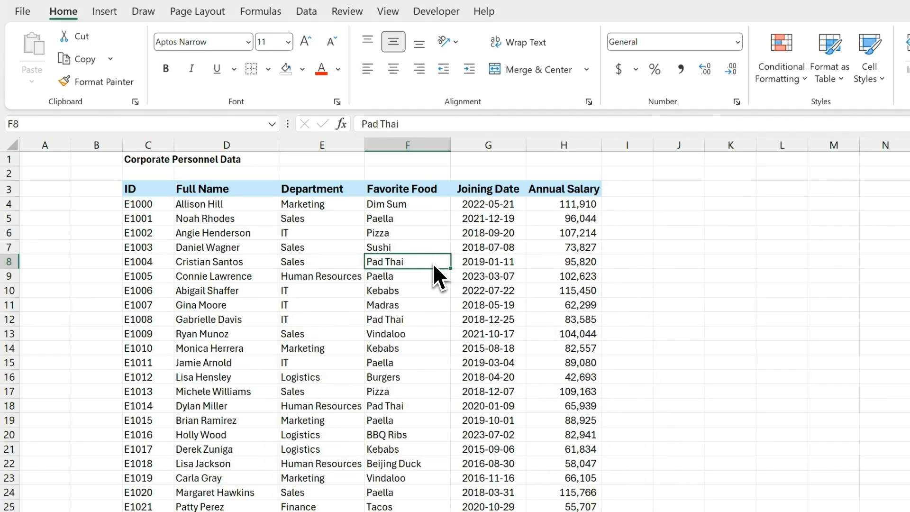
Step: Step forward through the Pad Thai matches to F18, then back to F8
key(shift+F4)
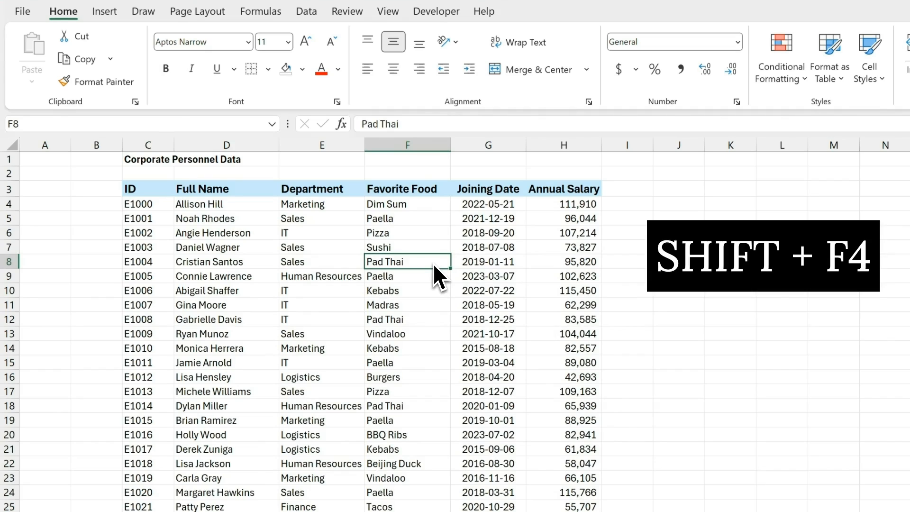
key(shift+F4)
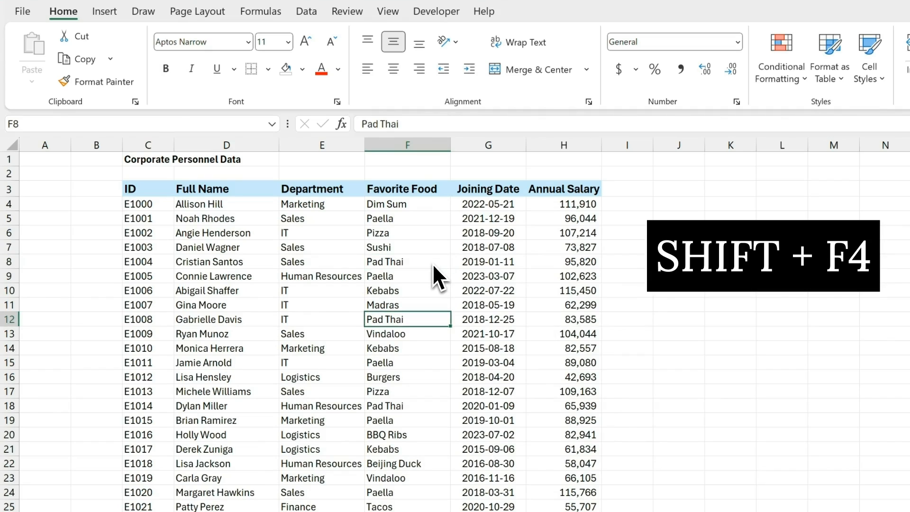
key(shift+F4)
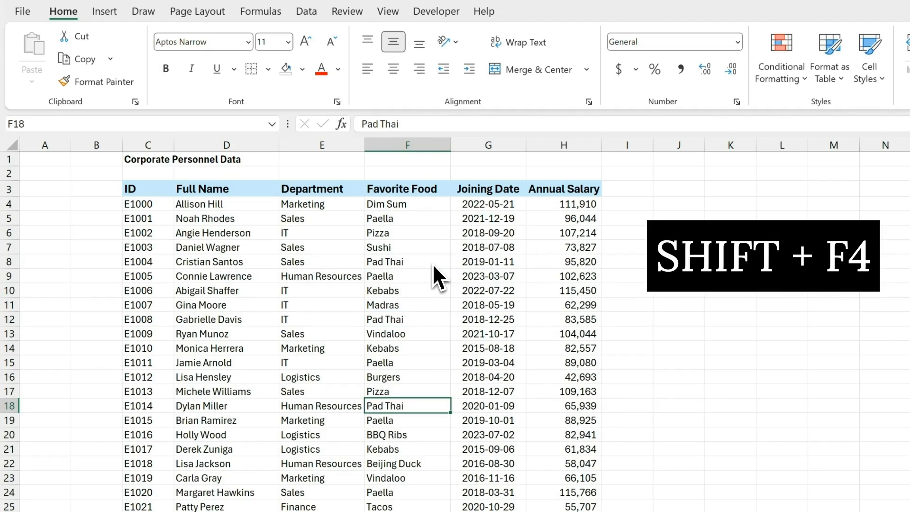
key(ctrl+shift+F4)
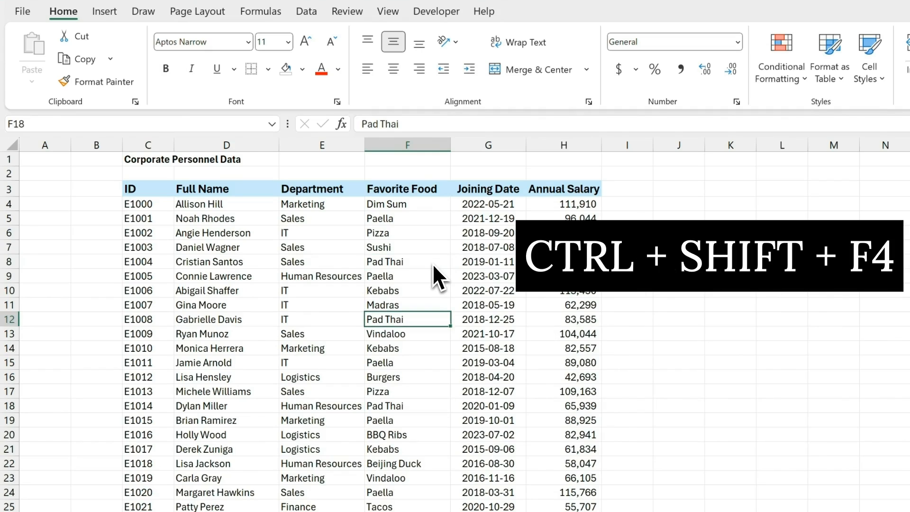
key(ctrl+shift+F4)
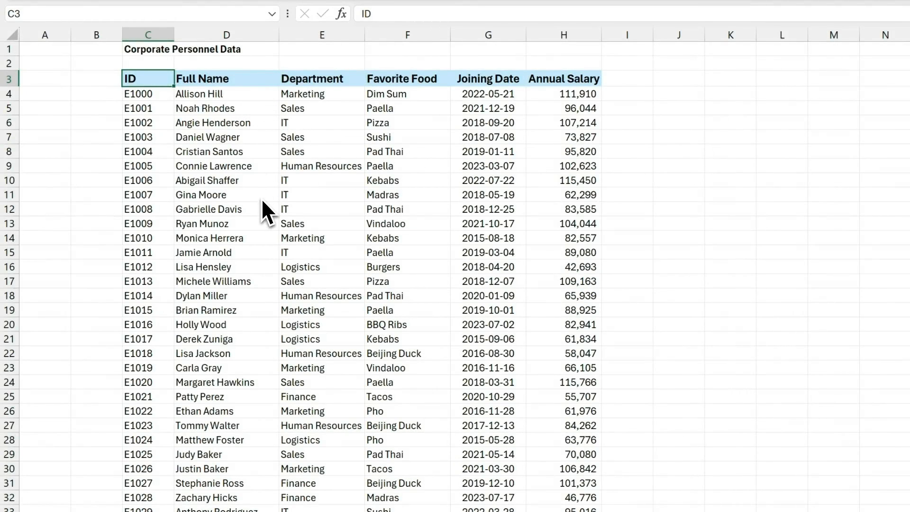
Step: Insert a new column before Department with the header 'Email address' in E3
click(326, 32)
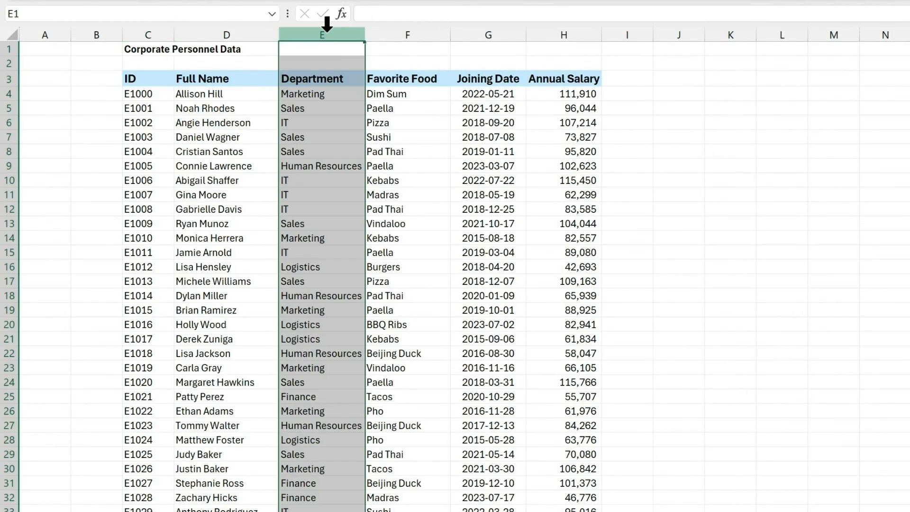
right_click(327, 24)
click(367, 184)
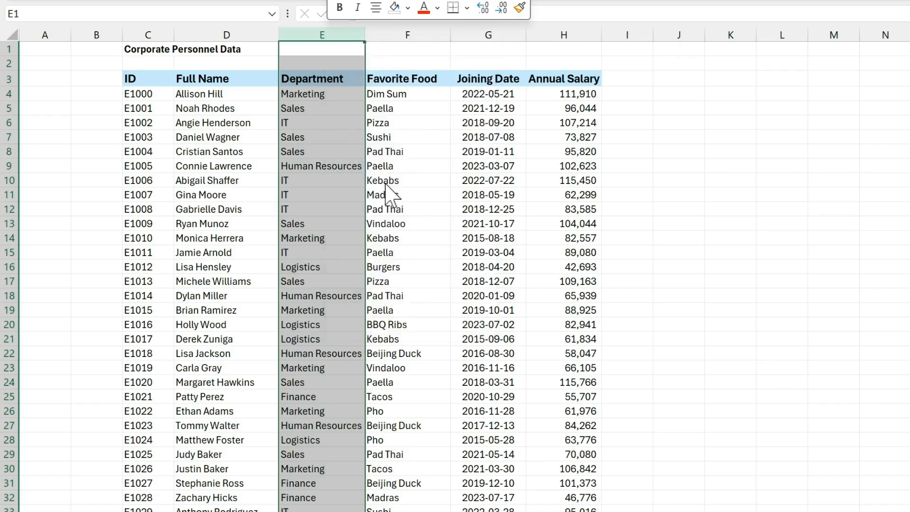
click(379, 79)
text(Email address)
key(Return)
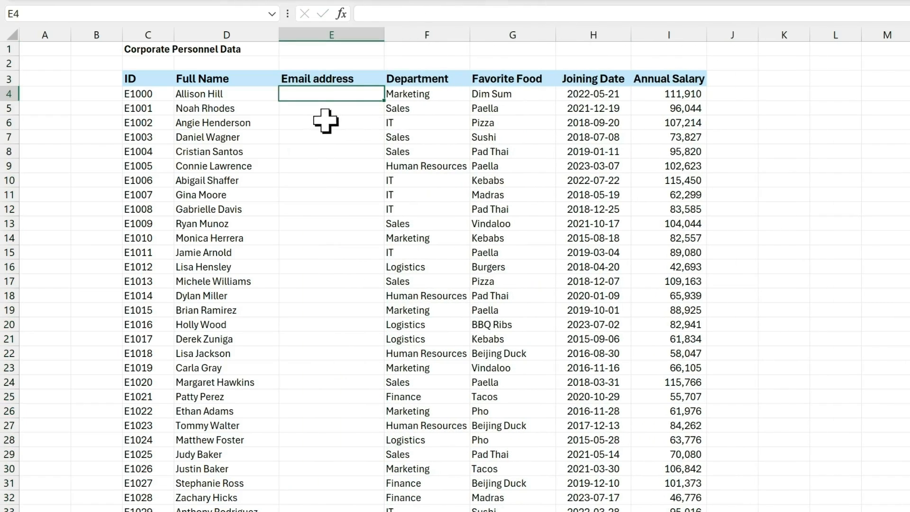
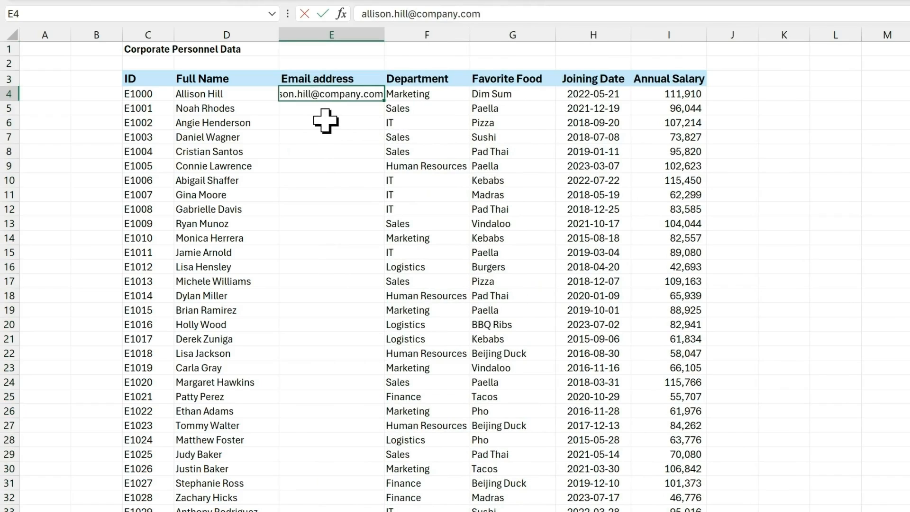
Step: Enter the first two employees' company e-mail addresses, widen column E, and Flash Fill the rest
key(Tab)
drag(384, 35, 427, 37)
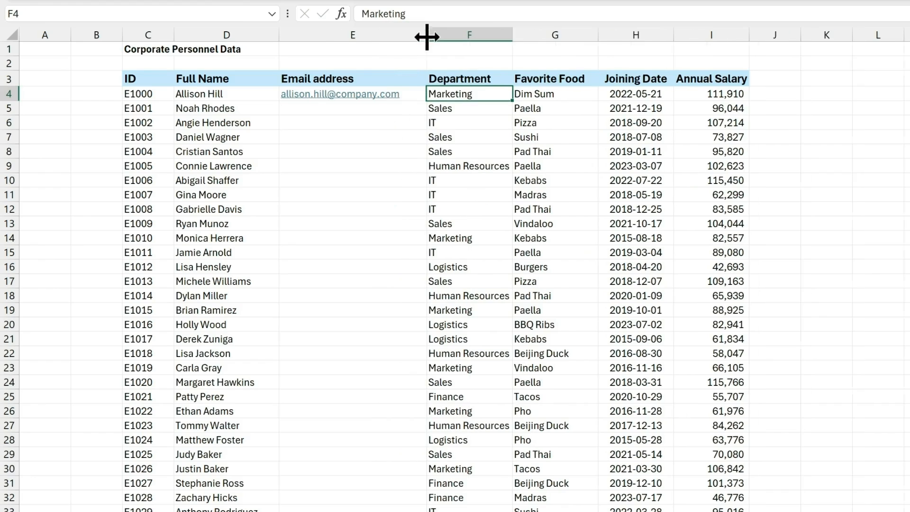
click(335, 109)
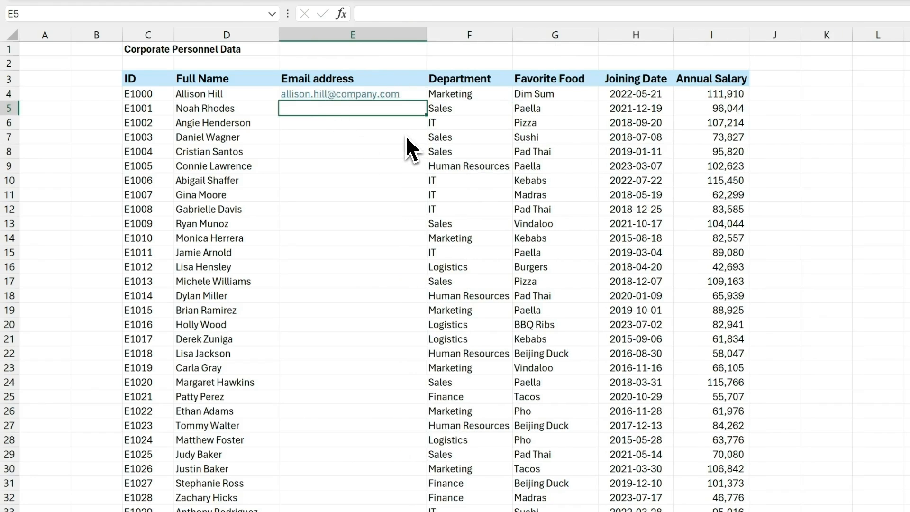
key(Return)
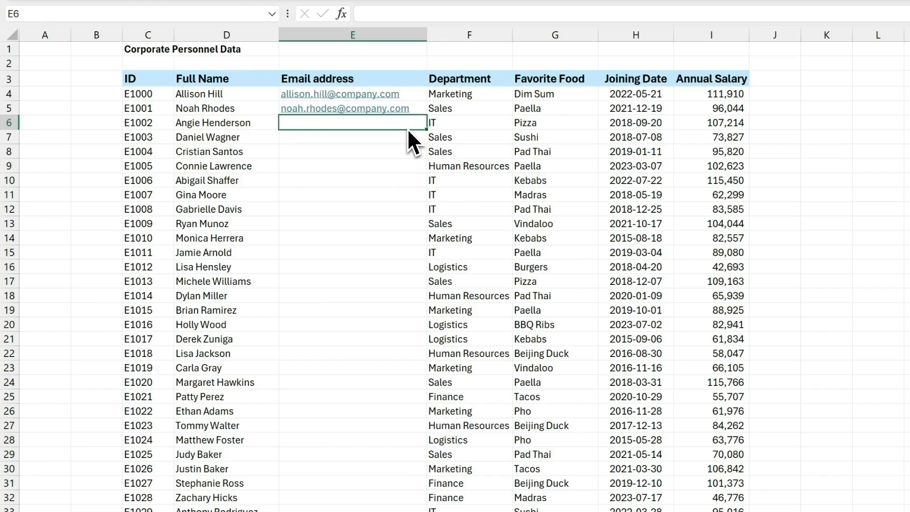
key(ctrl+e)
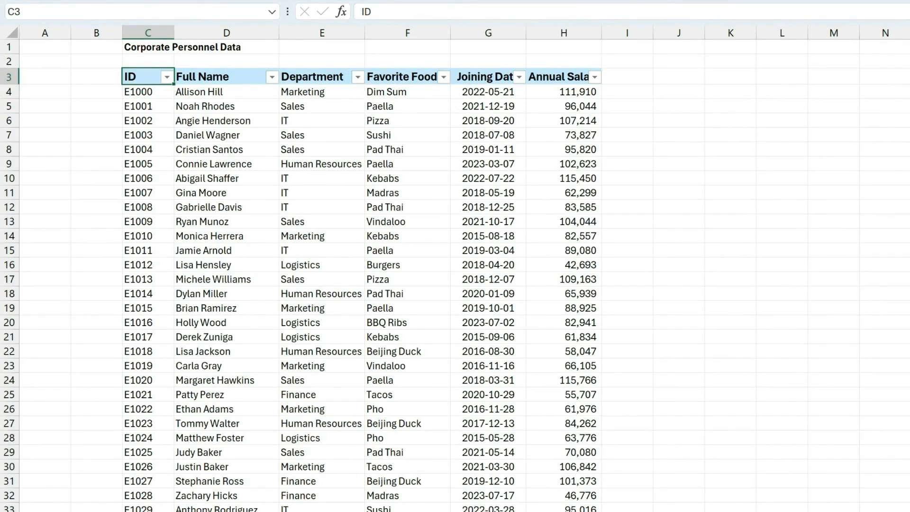
click(358, 78)
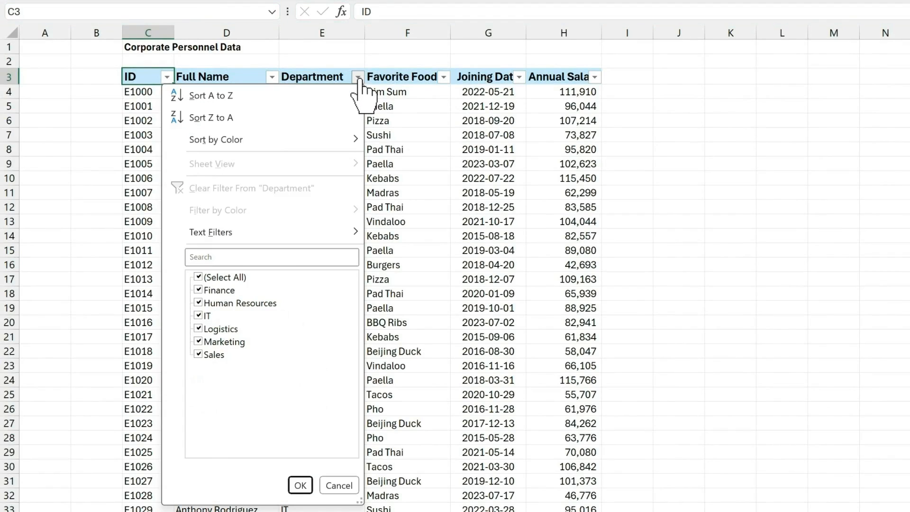
key(ctrl+shift+l)
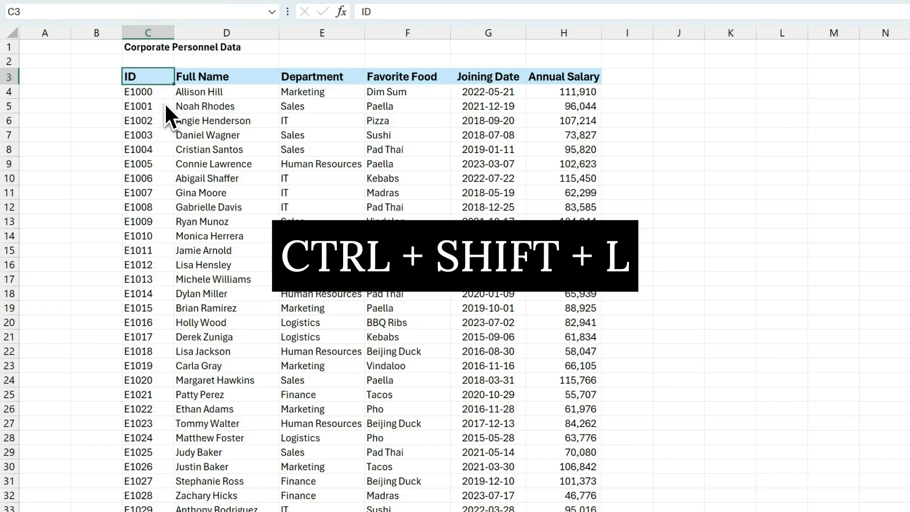
key(ctrl+shift+l)
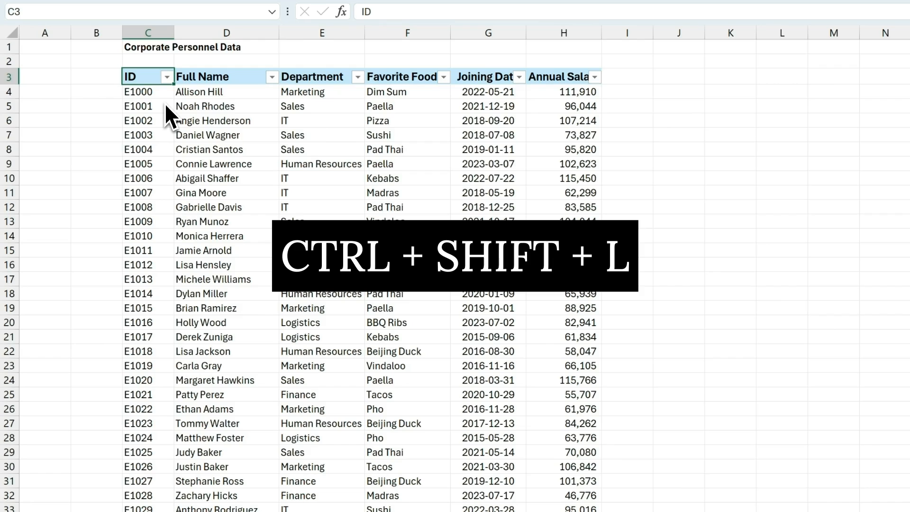
key(ctrl+shift+l)
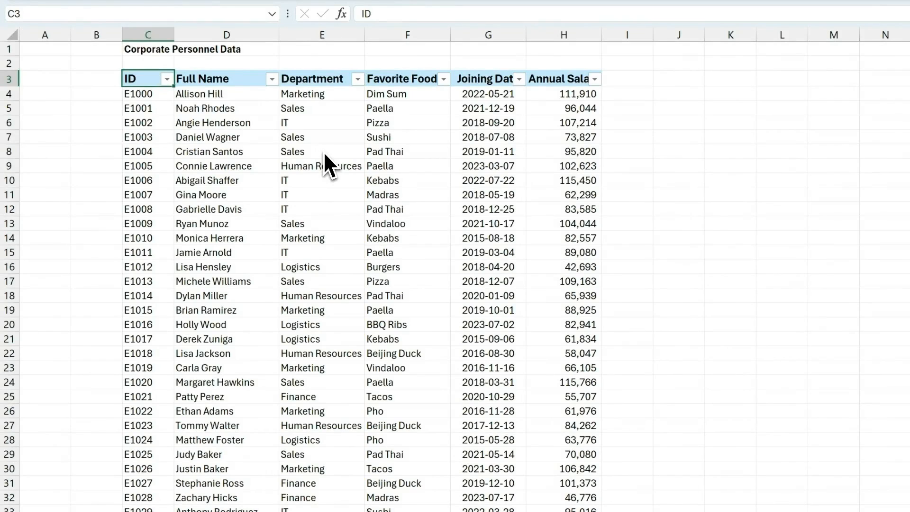
key(Right)
key(Right)
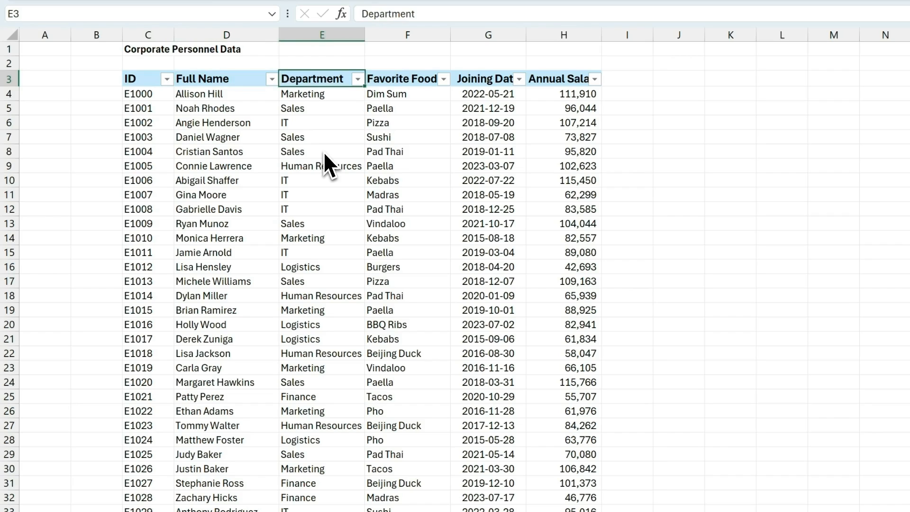
Step: Browse the Department filter menu's sort choices and close it
key(alt+Down)
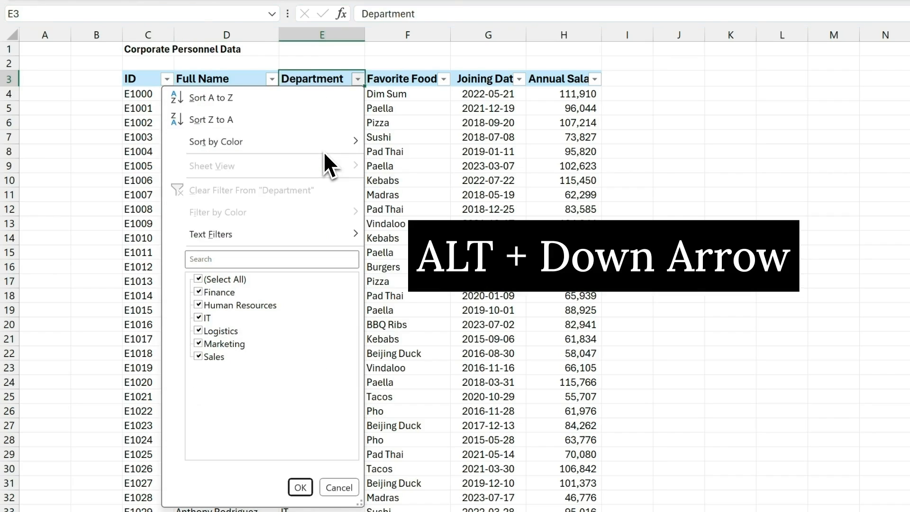
key(Down)
key(Down)
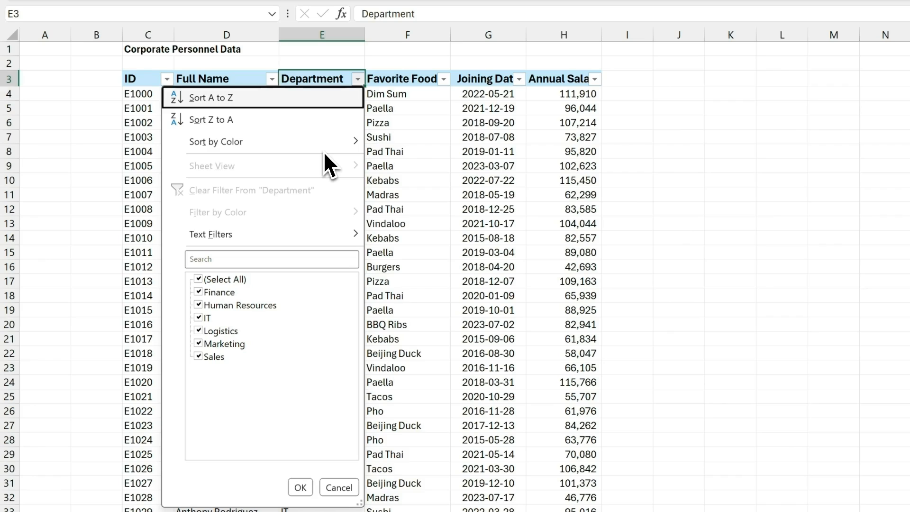
key(Down)
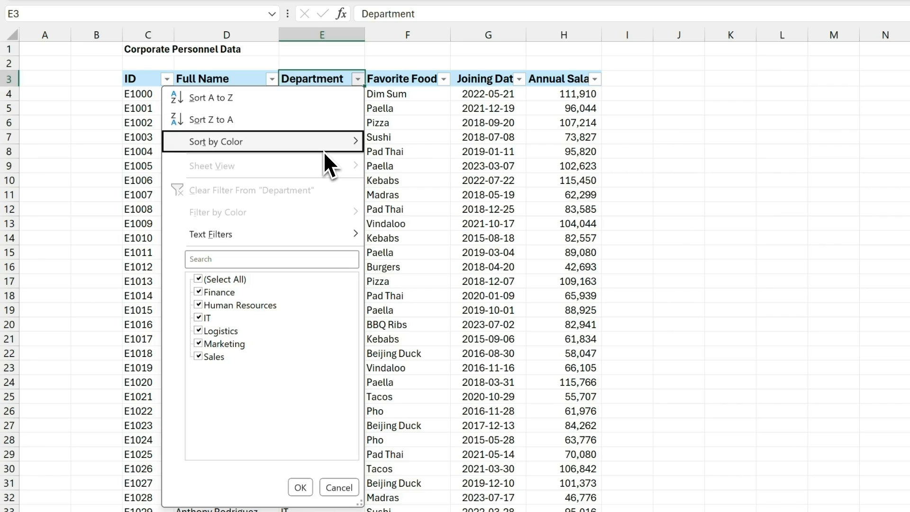
key(Up)
key(Up)
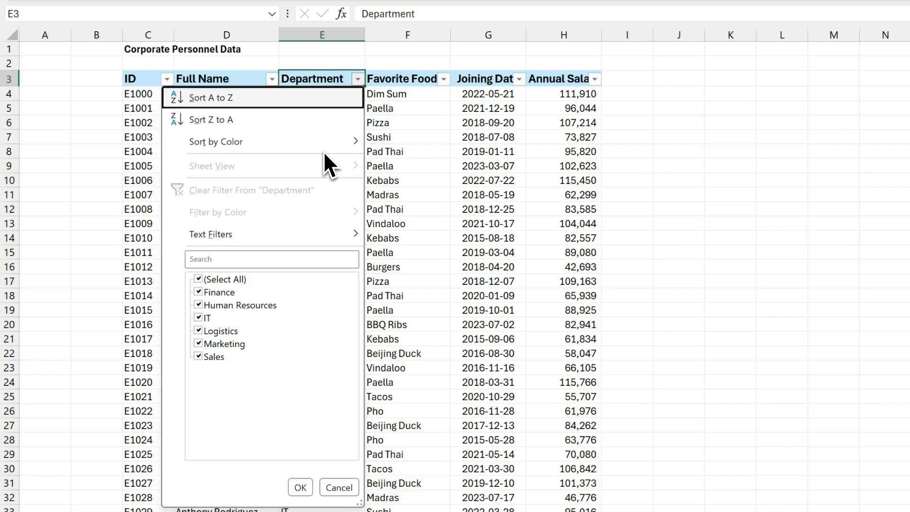
key(Return)
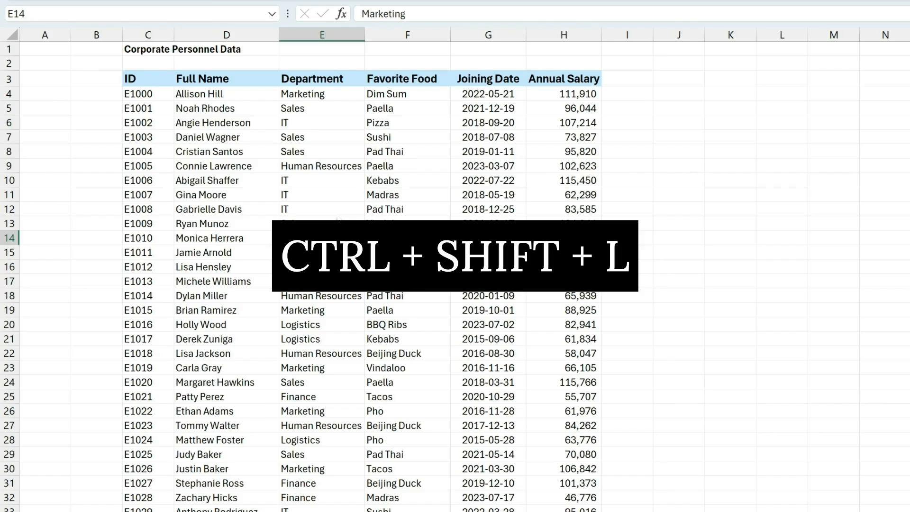
Step: Turn on header filter dropdowns and check the Department filter menu without changing anything
key(ctrl+shift+l)
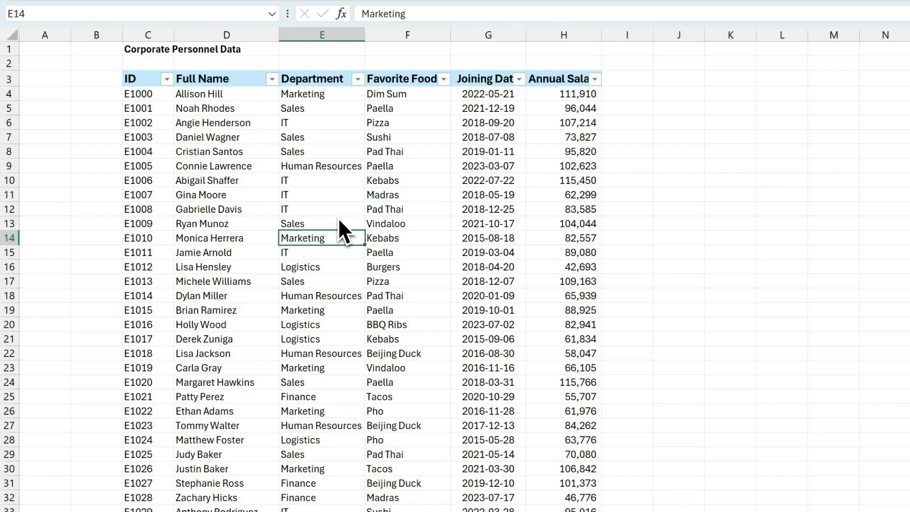
key(ctrl+Up)
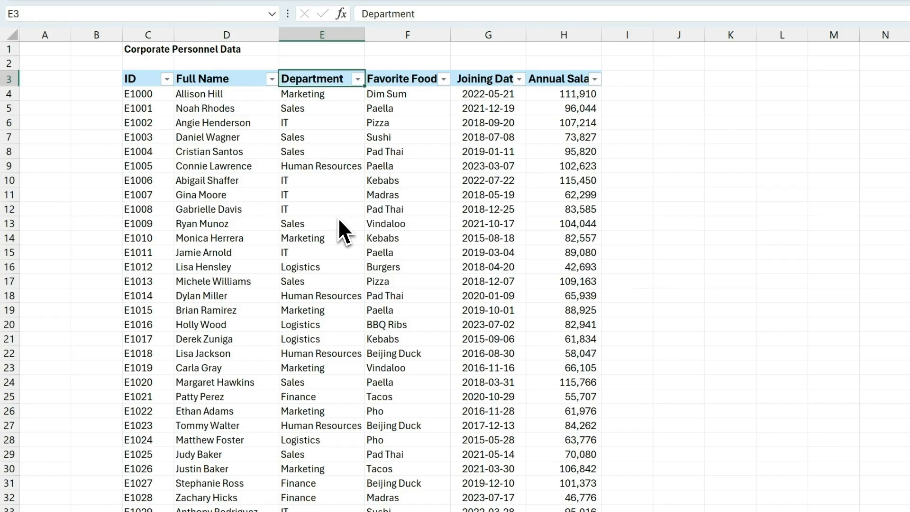
key(alt+Down)
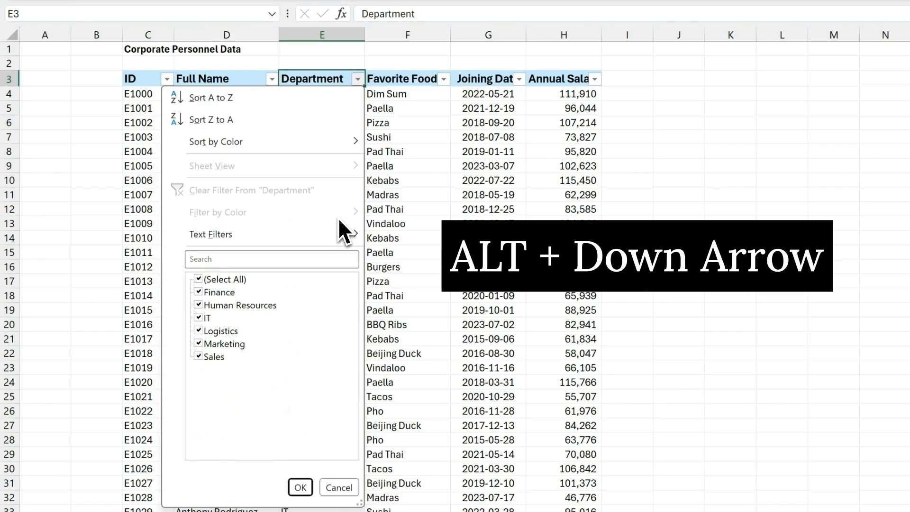
key(Down)
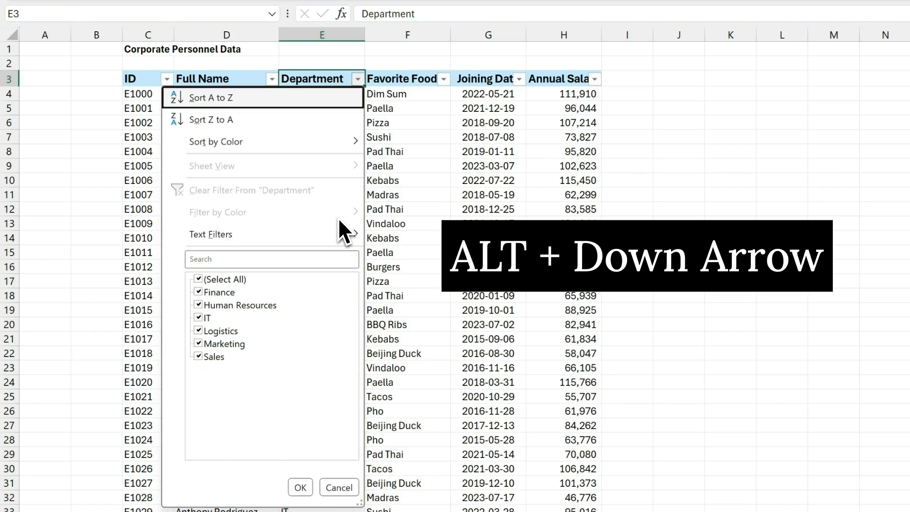
key(Return)
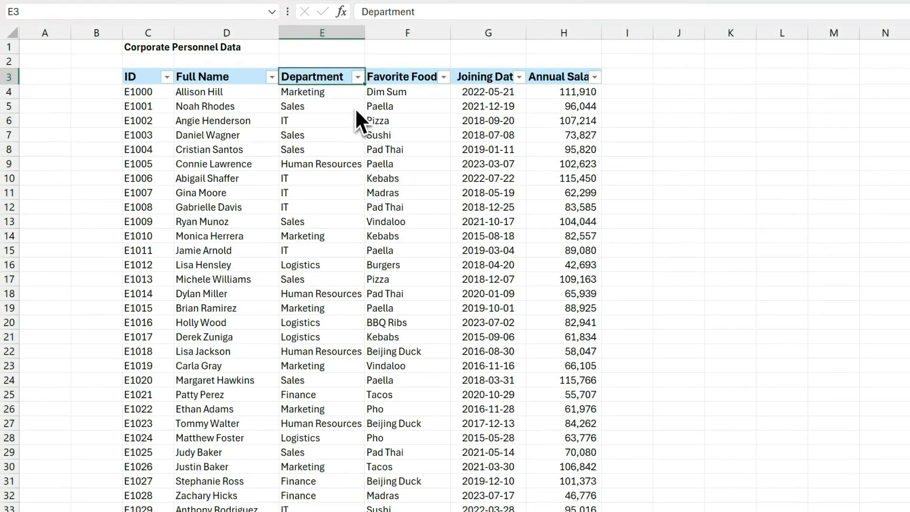
Step: Filter Department to only Marketing using the checkbox list, then undo the filter
click(358, 78)
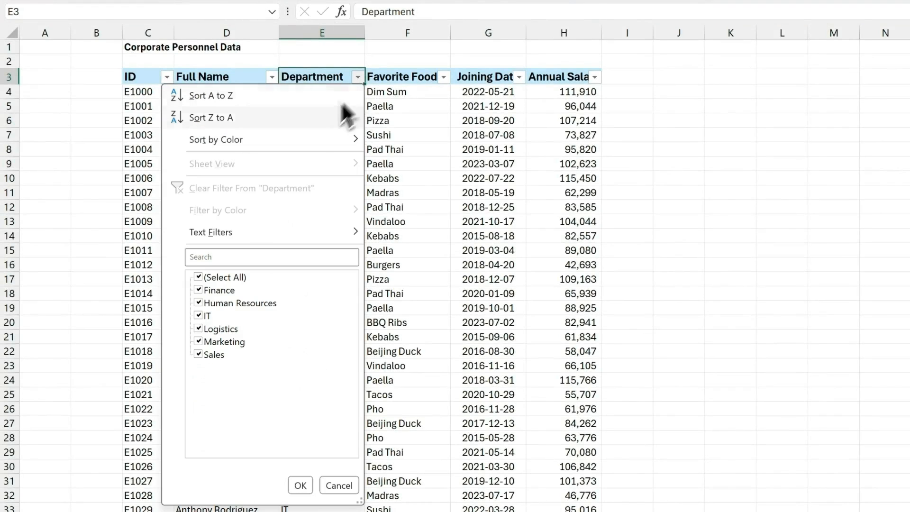
click(240, 278)
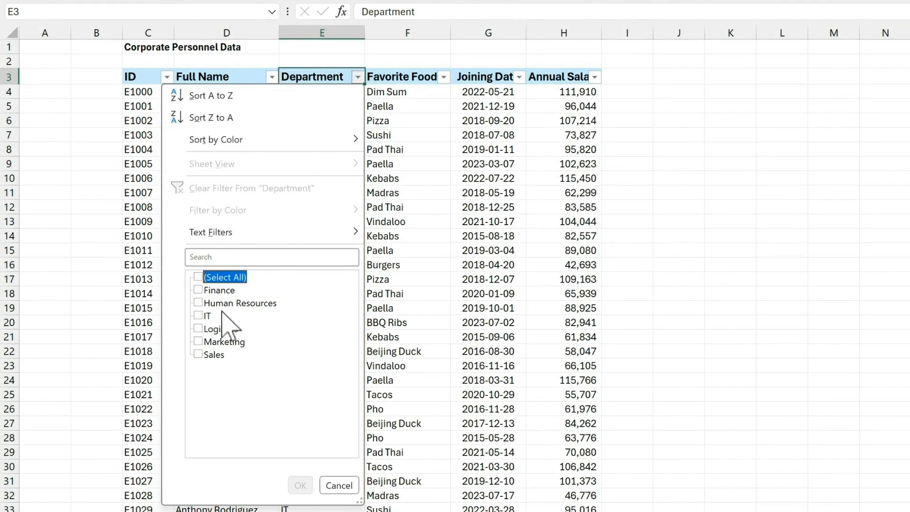
click(220, 342)
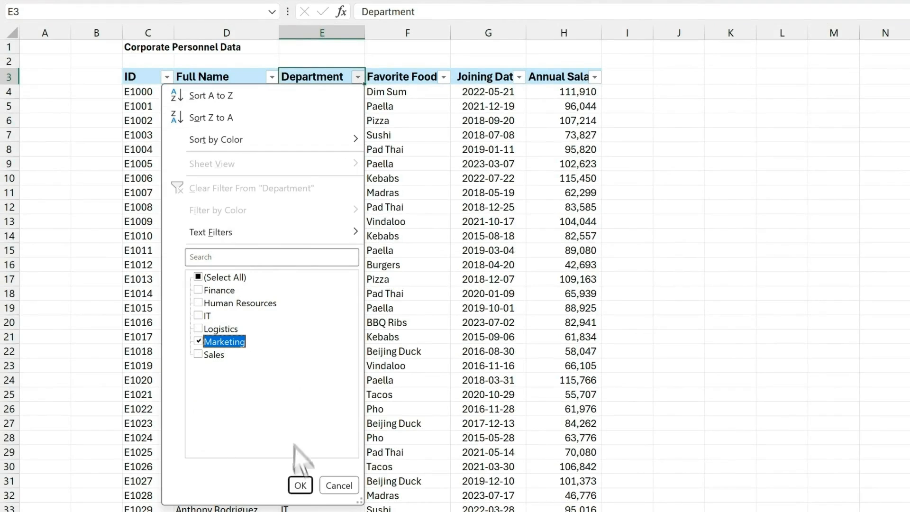
click(300, 485)
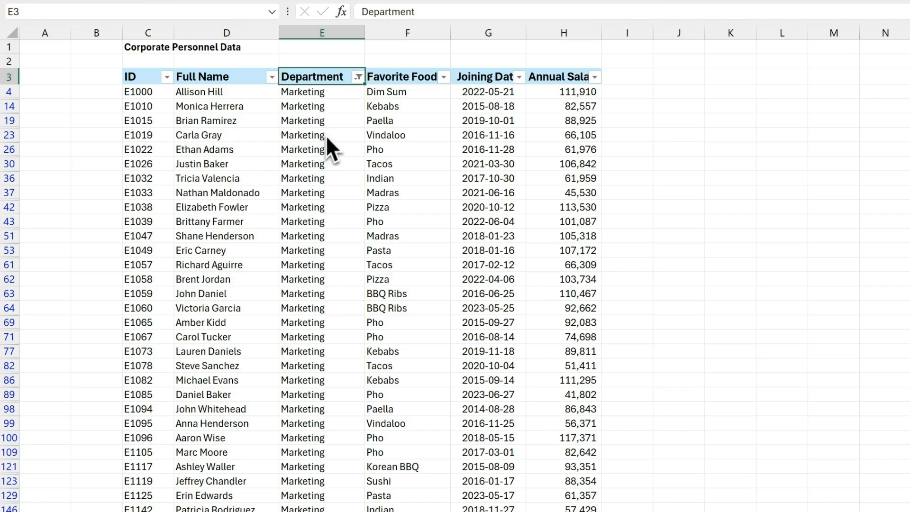
key(ctrl+z)
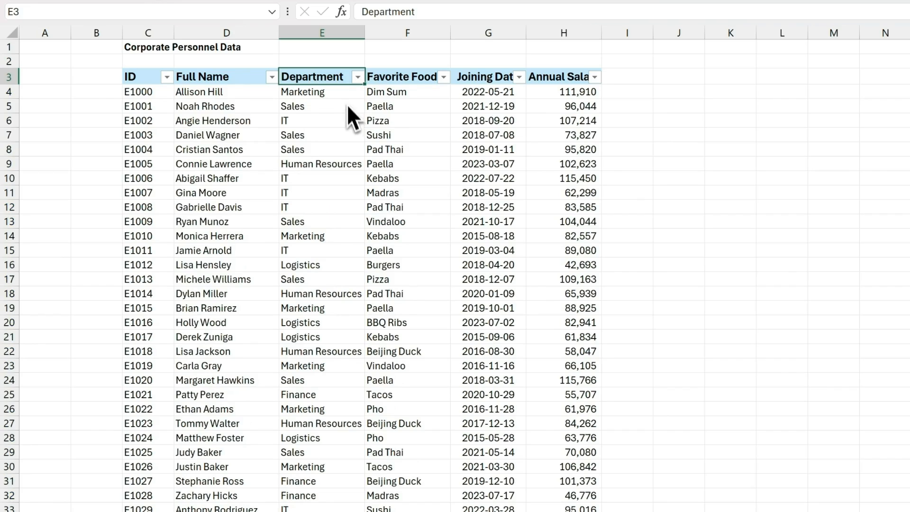
Step: Reapply the Marketing filter by searching 'marketing' in the Department filter
key(alt+Down)
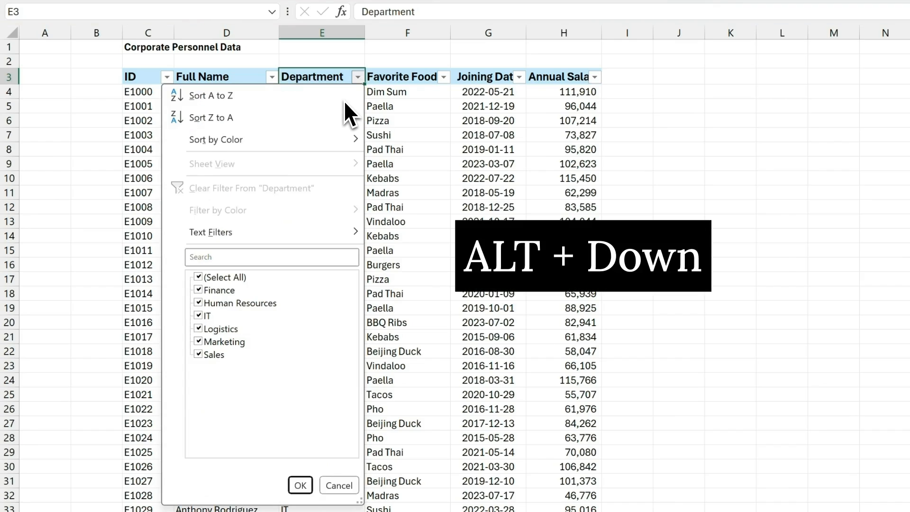
key(e)
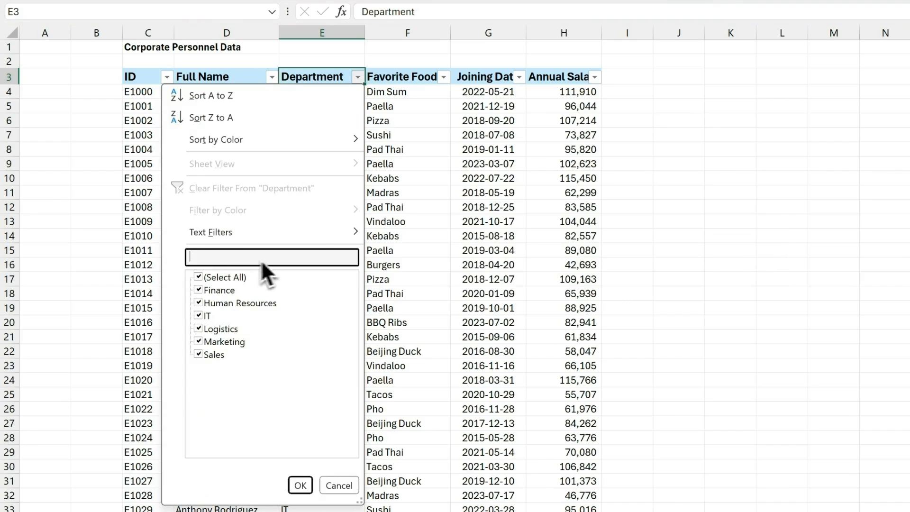
text(marketing)
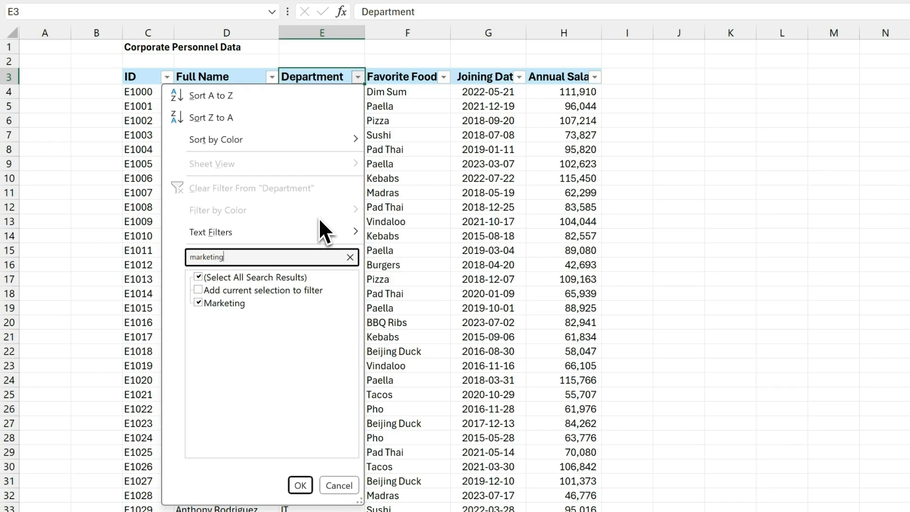
key(Return)
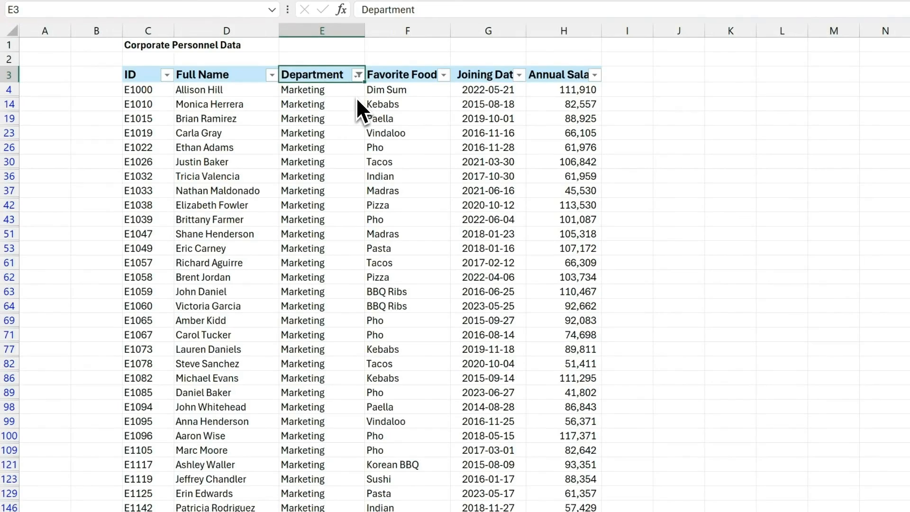
Step: Clear the Department filter, then review the Department = Sales and Favorite Food = Pizza filters
key(alt+Down)
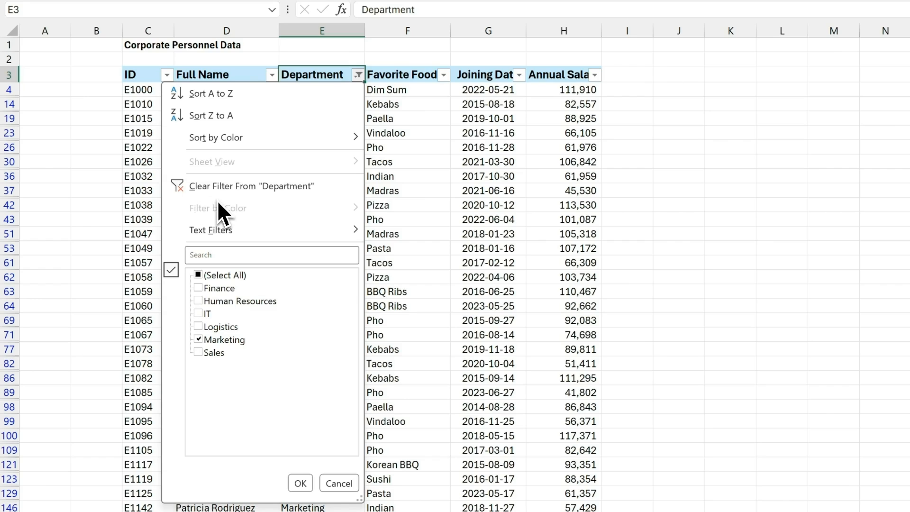
key(c)
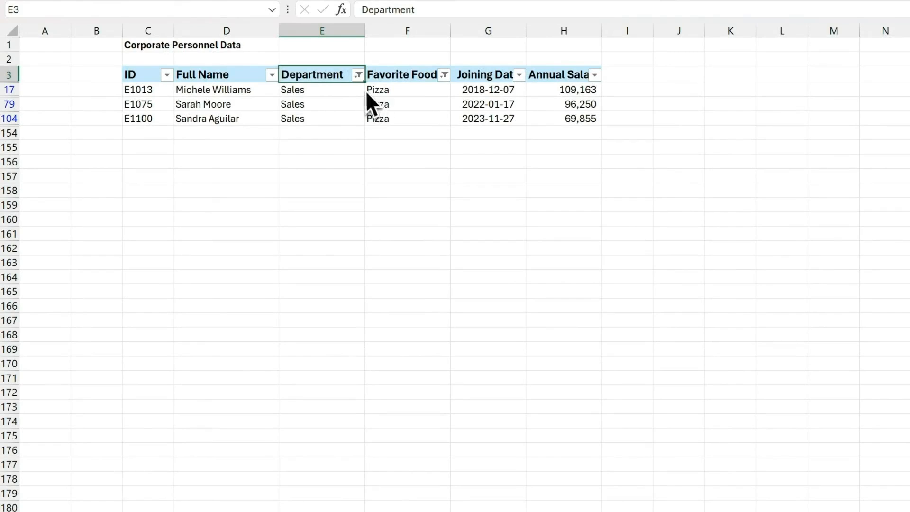
click(358, 75)
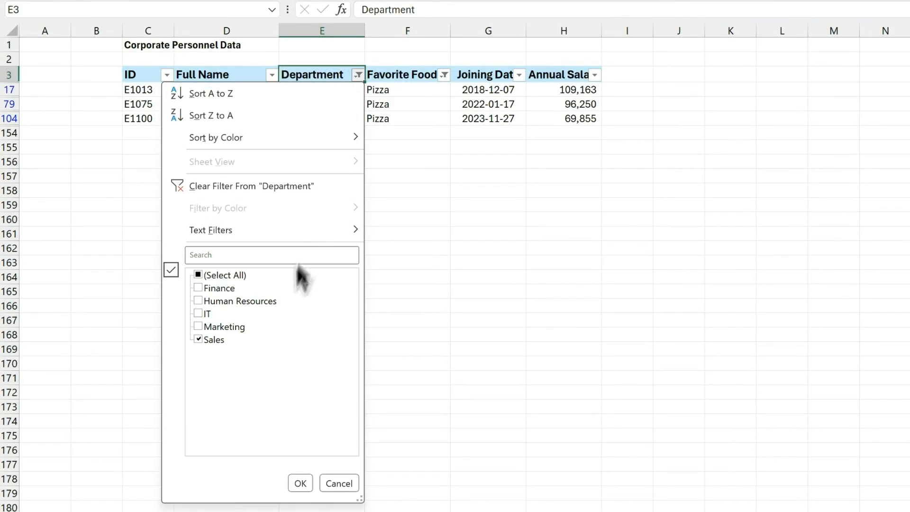
click(448, 88)
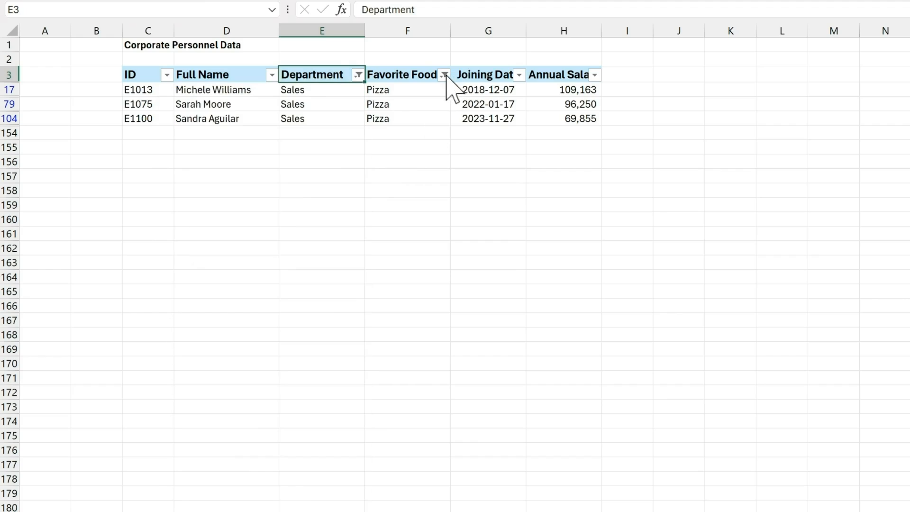
click(444, 75)
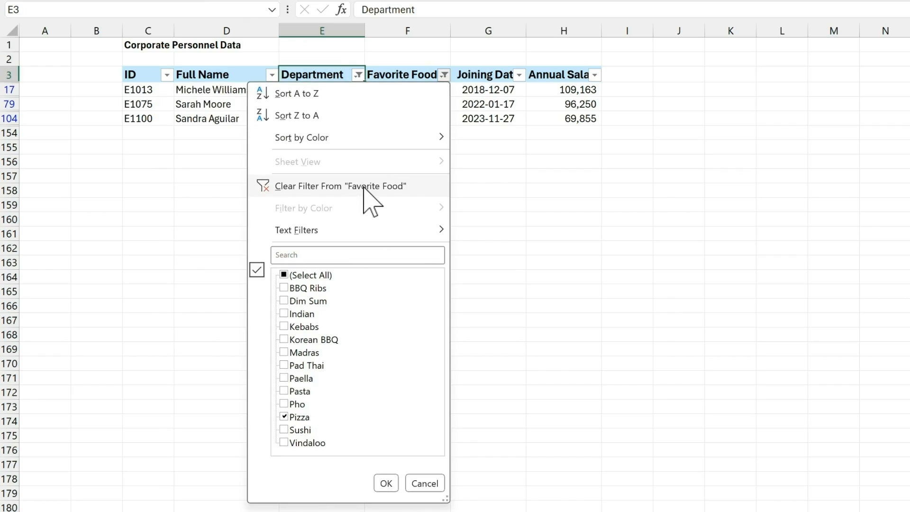
click(361, 74)
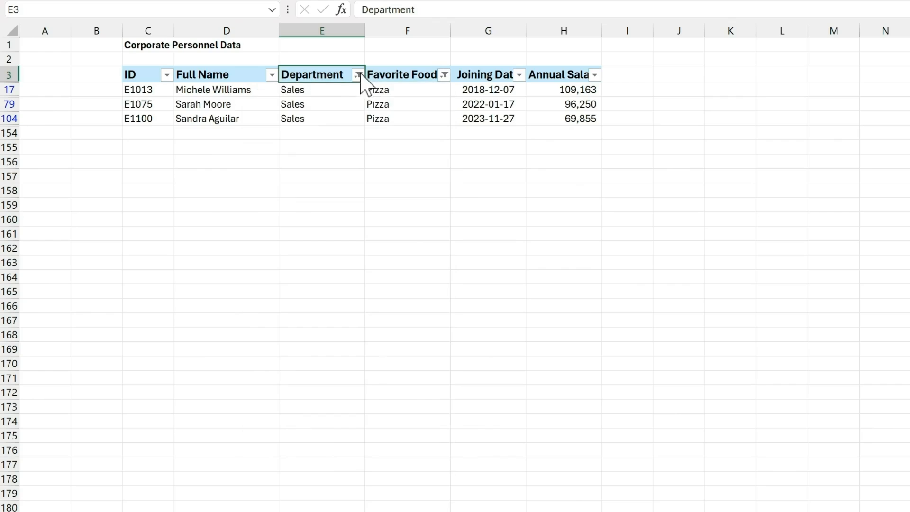
click(358, 74)
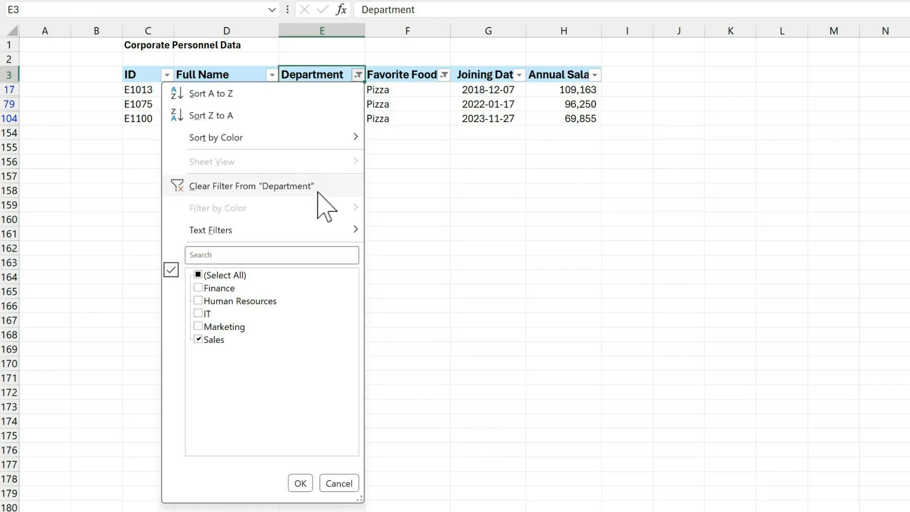
click(359, 75)
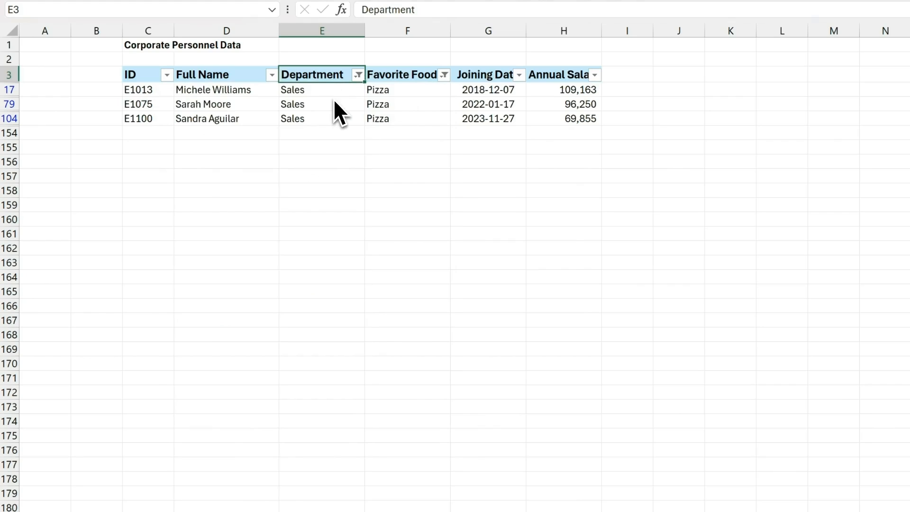
Step: Clear all filters and enter the xfile filename formula in E1 to show Shortcuts 1.xlsx
key(alt+a+c)
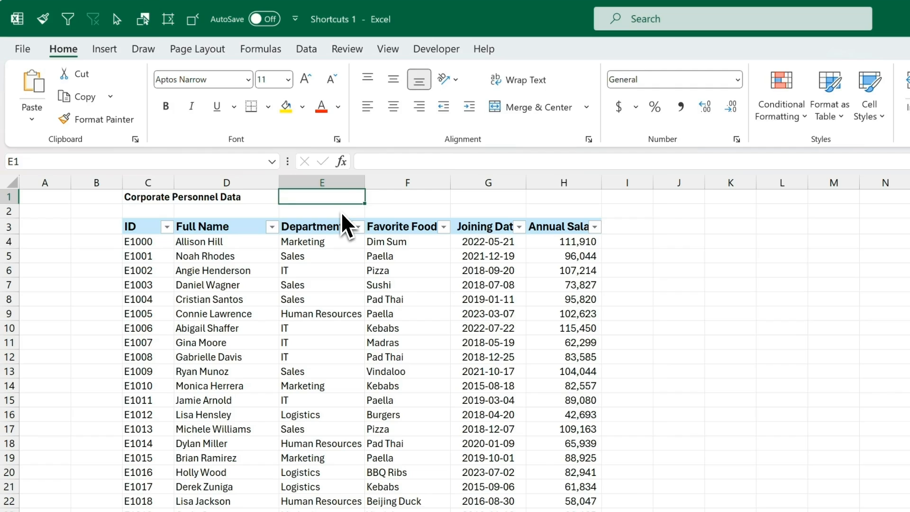
text(xfilename"),"]"),"["))
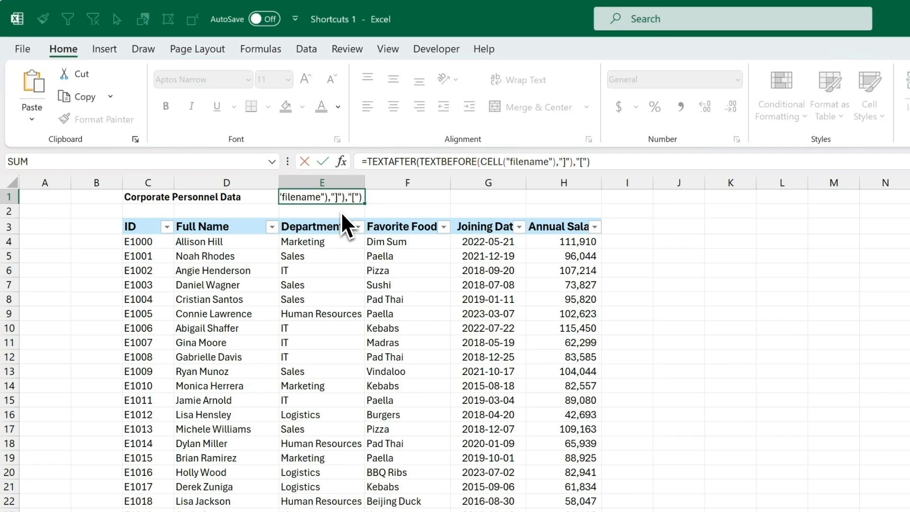
key(Return)
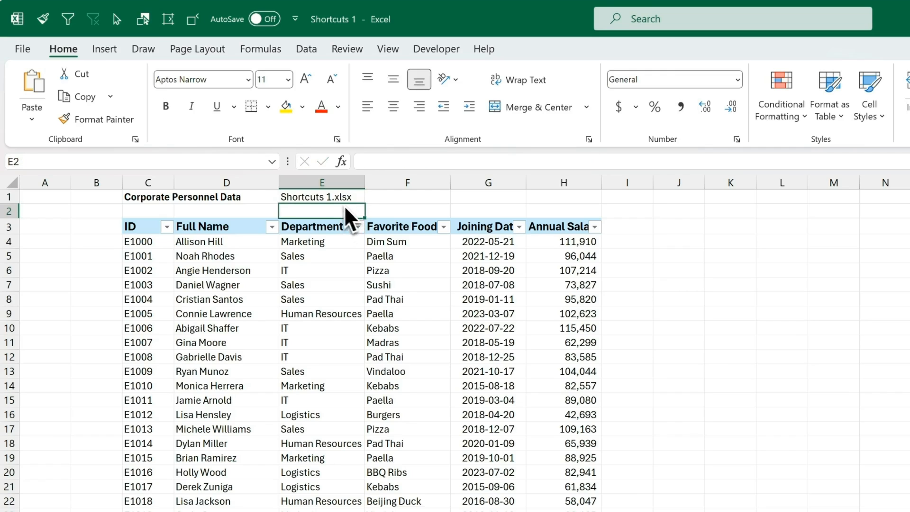
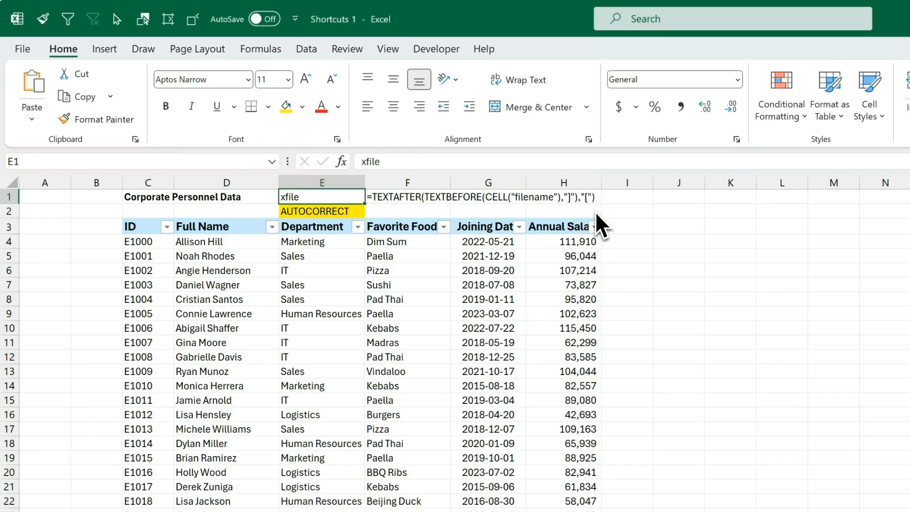
Step: Copy the file-name formula text from cell F1
click(411, 198)
key(F2)
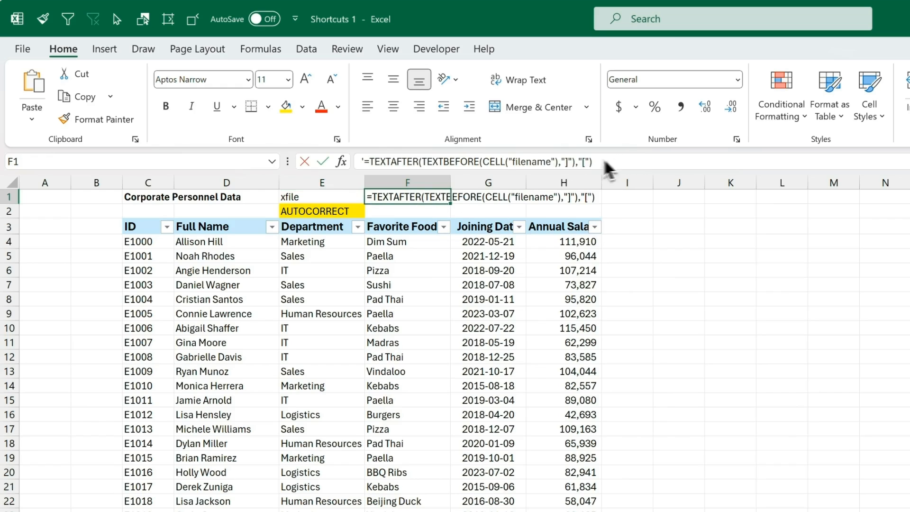
drag(605, 161, 399, 161)
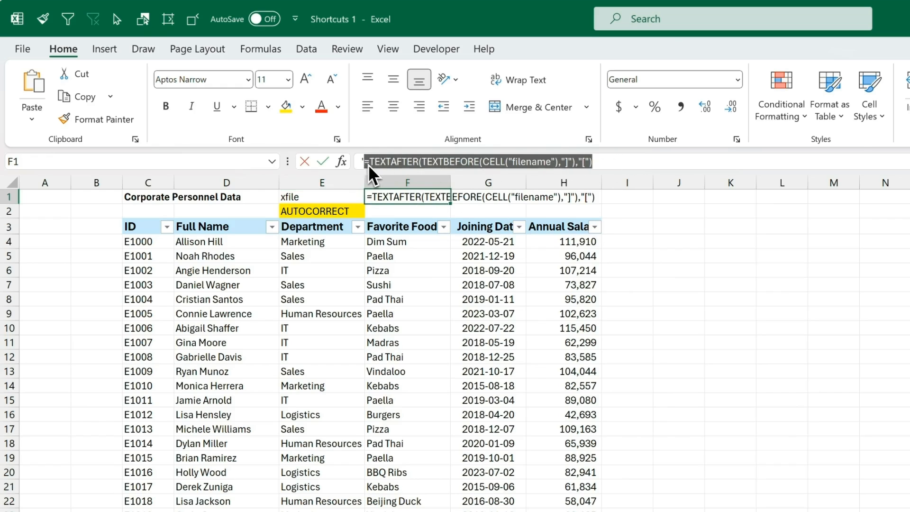
key(Escape)
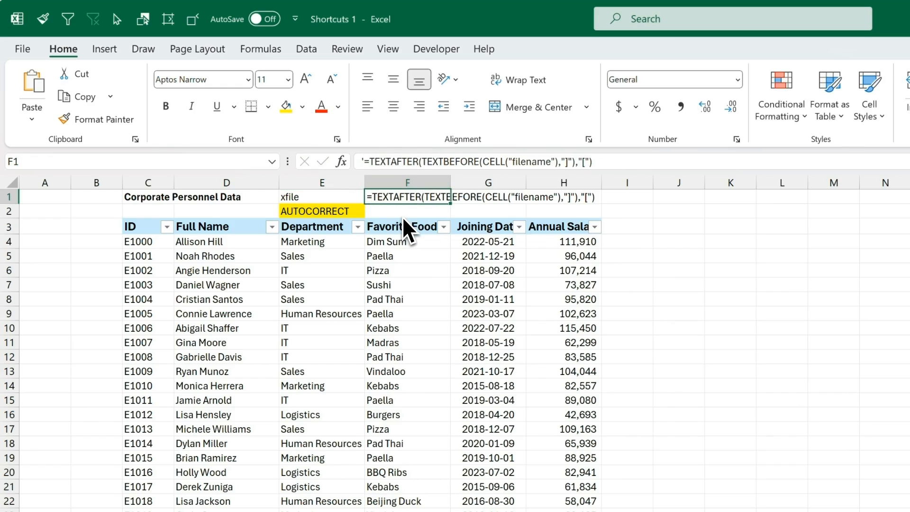
Step: Add an AutoCorrect entry replacing 'xfile' with the copied TEXTAFTER/TEXTBEFORE file-name formula
key(alt+q)
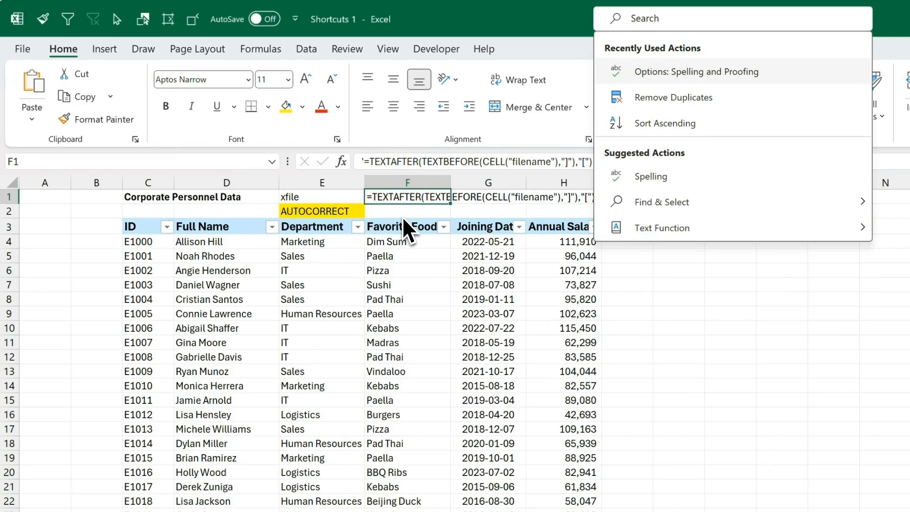
text(autocorrect)
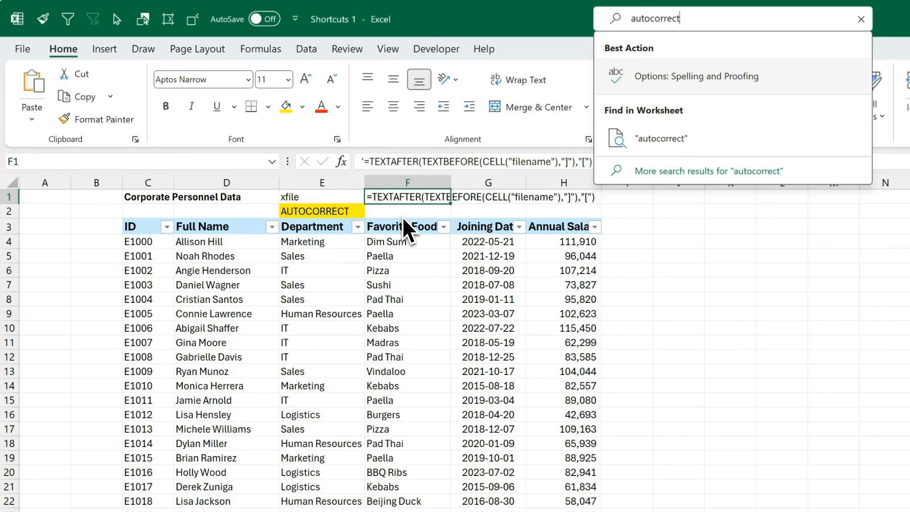
click(646, 79)
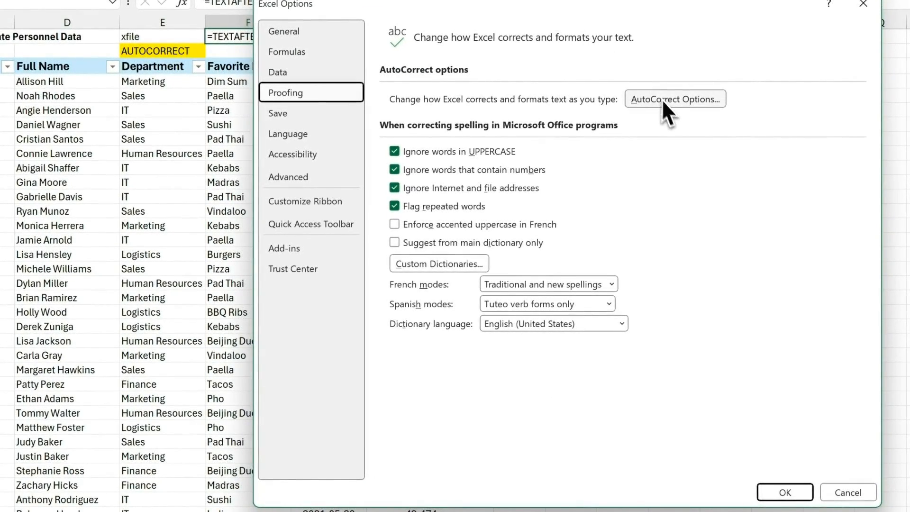
click(681, 103)
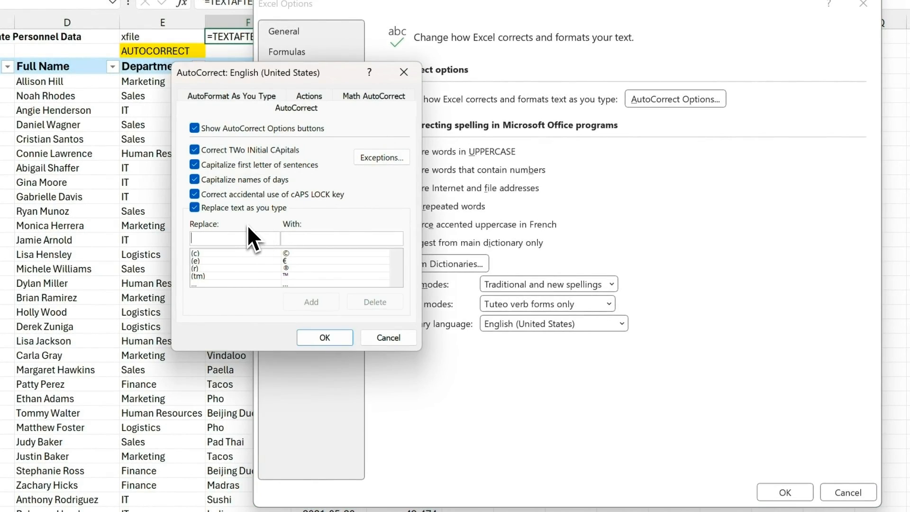
text(xfile)
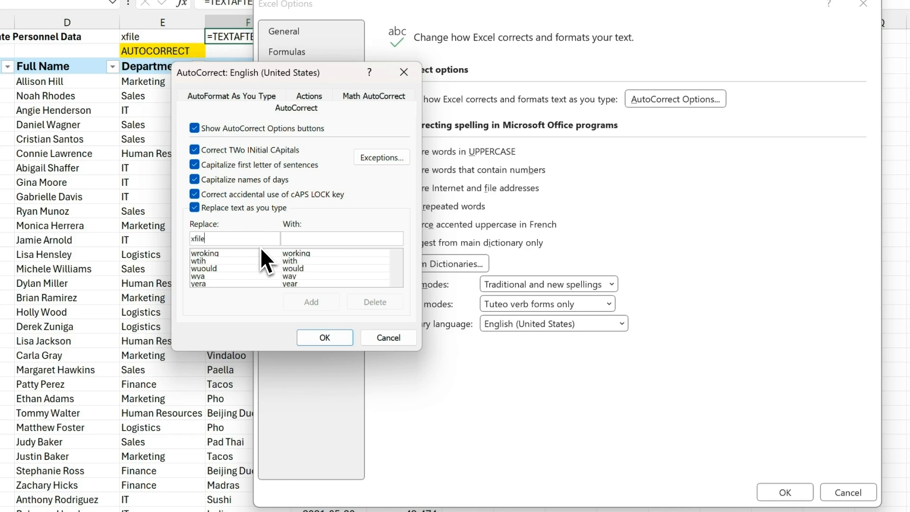
click(305, 238)
text(=TEXTAFTER(TEXTBEFORE(CELL("filename"),"]"),"["))
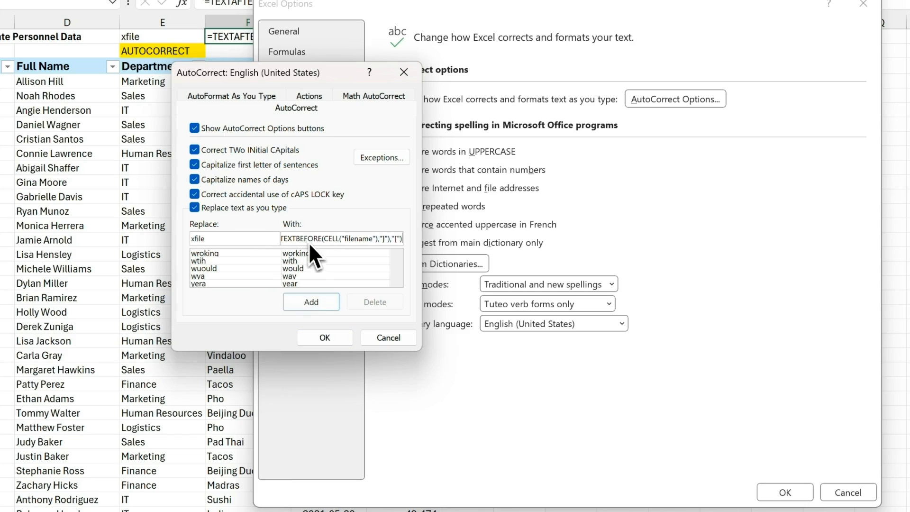
click(322, 302)
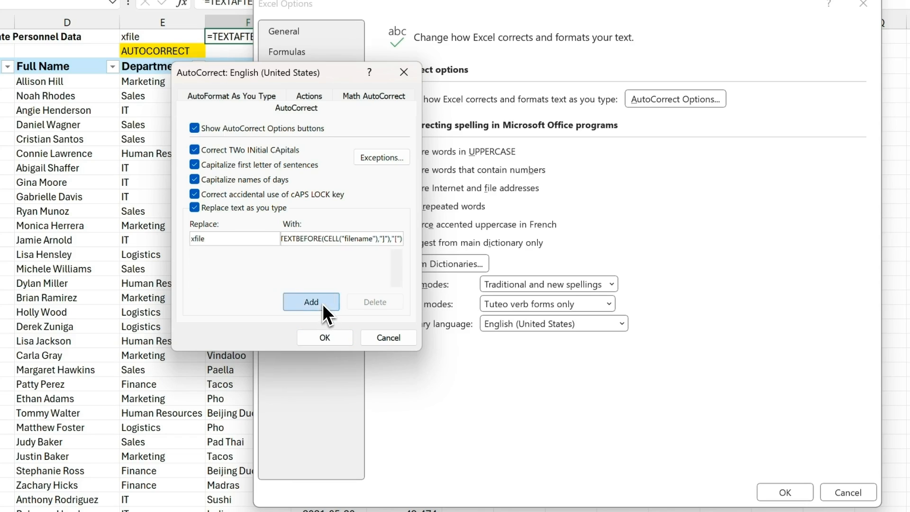
click(337, 344)
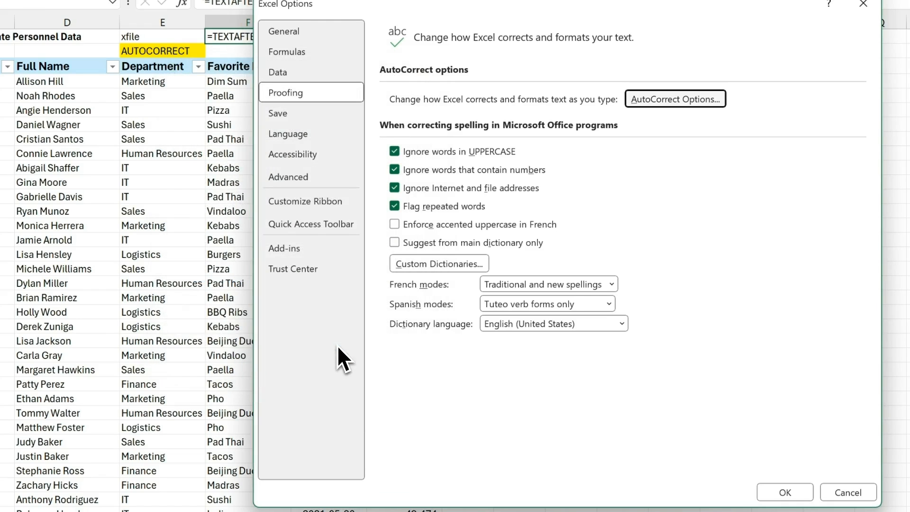
Step: Type xfile in F2 so AutoCorrect expands it into the formula showing Shortcuts 1.xlsx
click(769, 495)
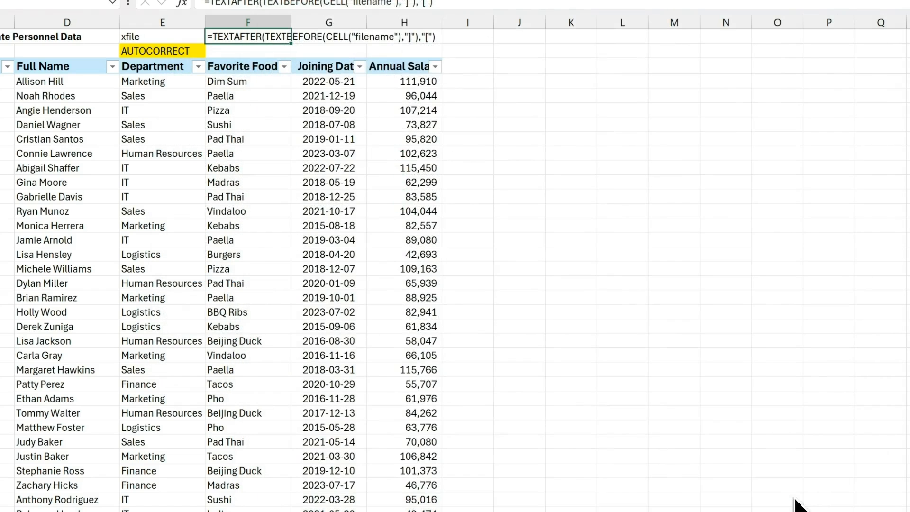
click(251, 54)
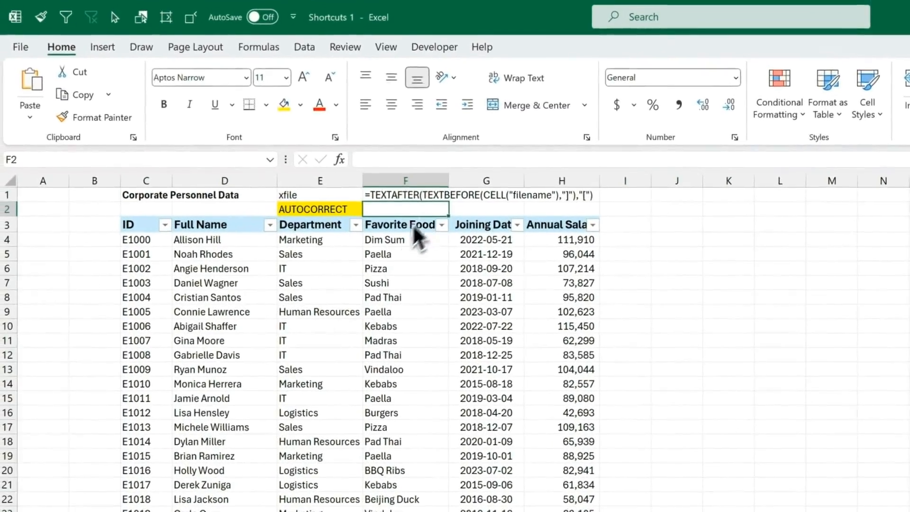
text(xfilename"),"]"),"["))
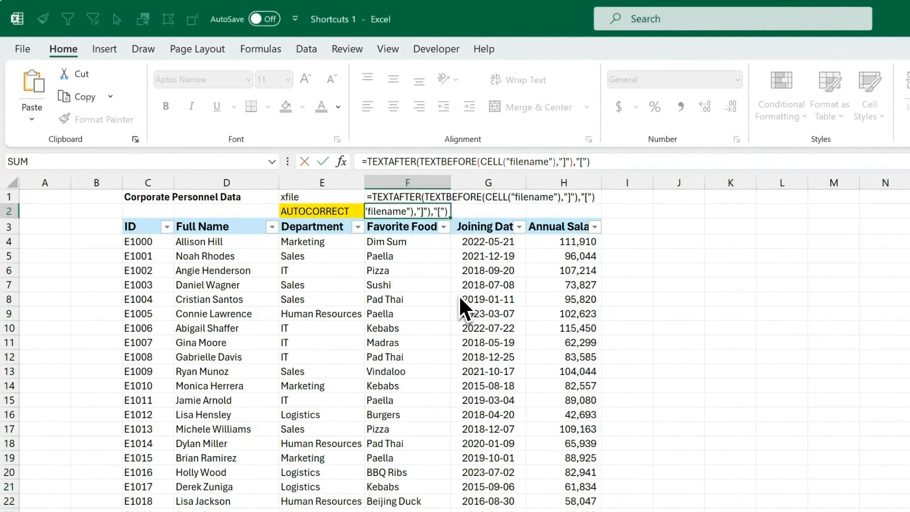
key(Return)
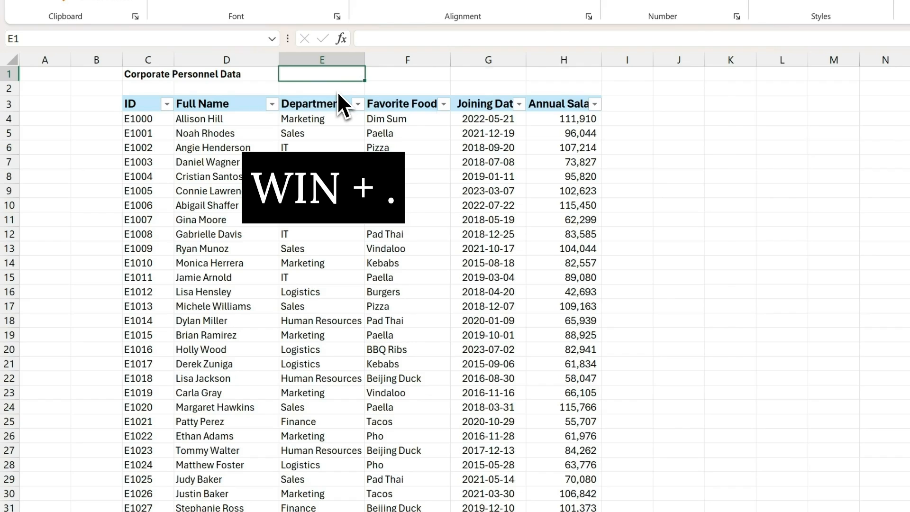
key(super+period)
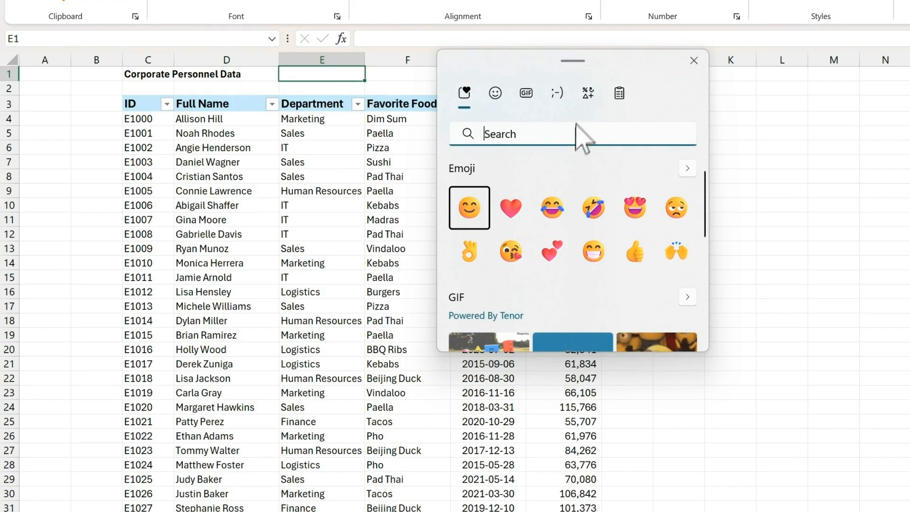
click(588, 94)
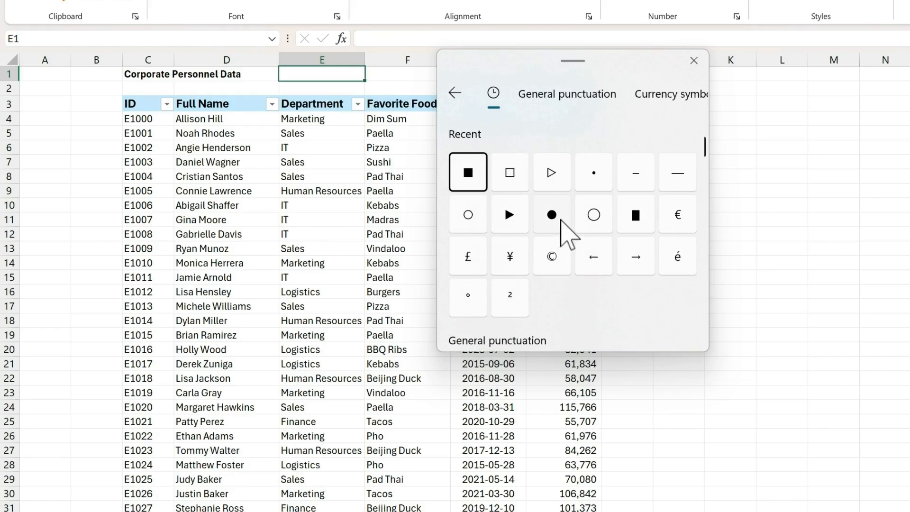
click(562, 221)
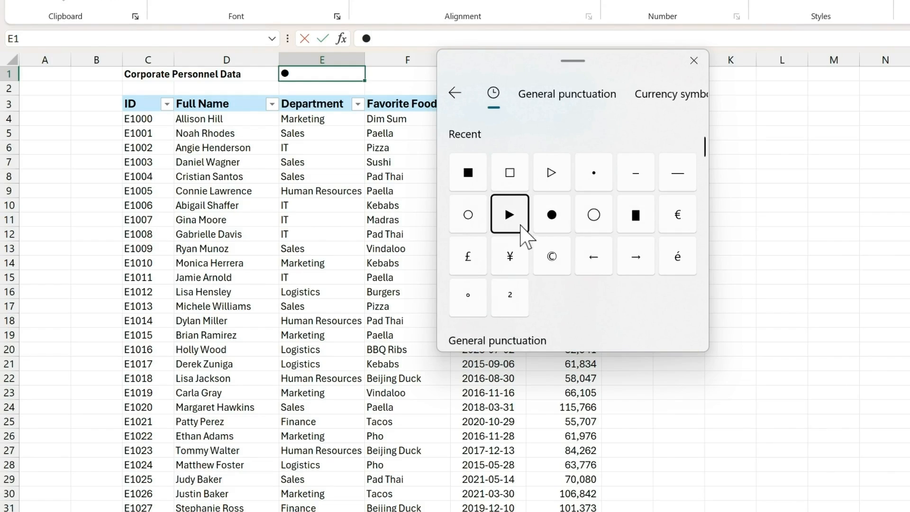
click(521, 227)
click(597, 183)
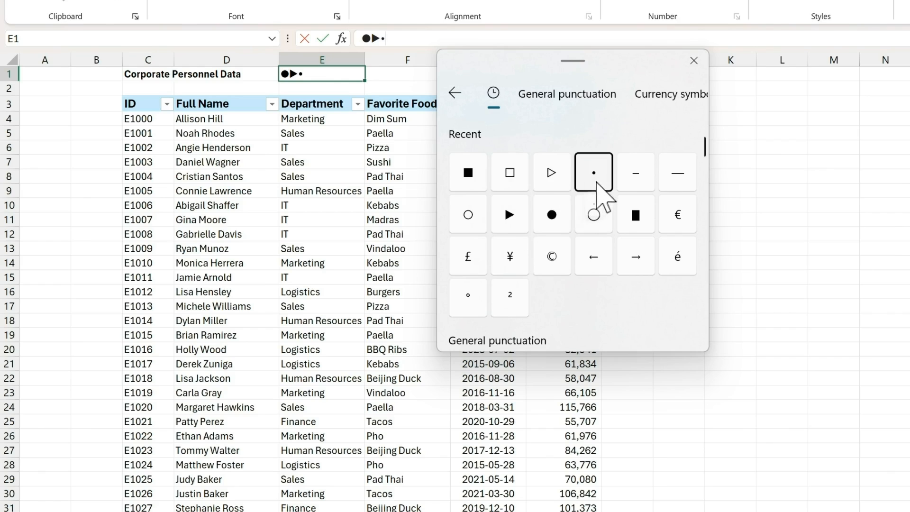
scroll(706, 154, down, 5)
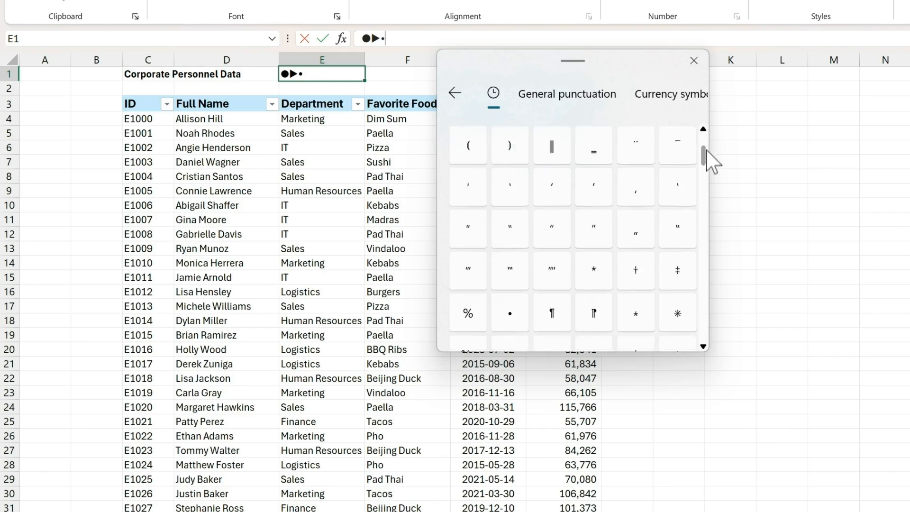
drag(707, 150, 705, 129)
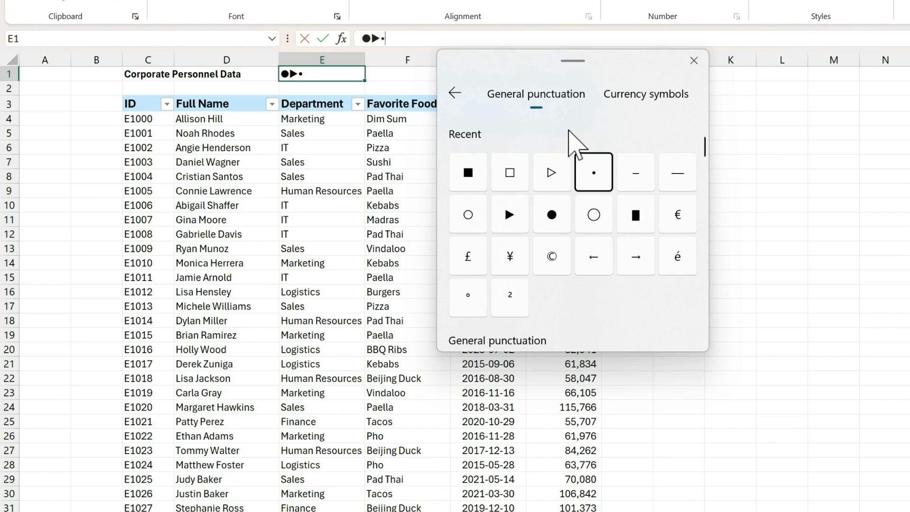
key(Escape)
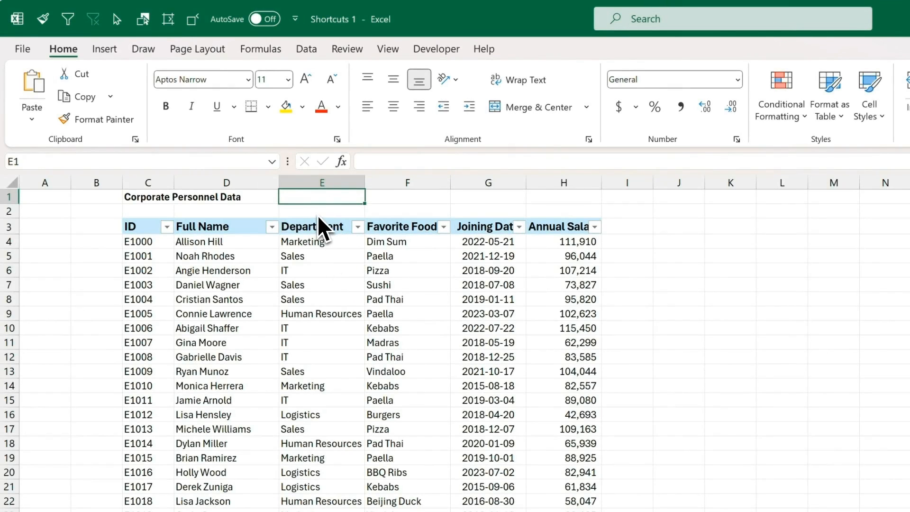
text(::)
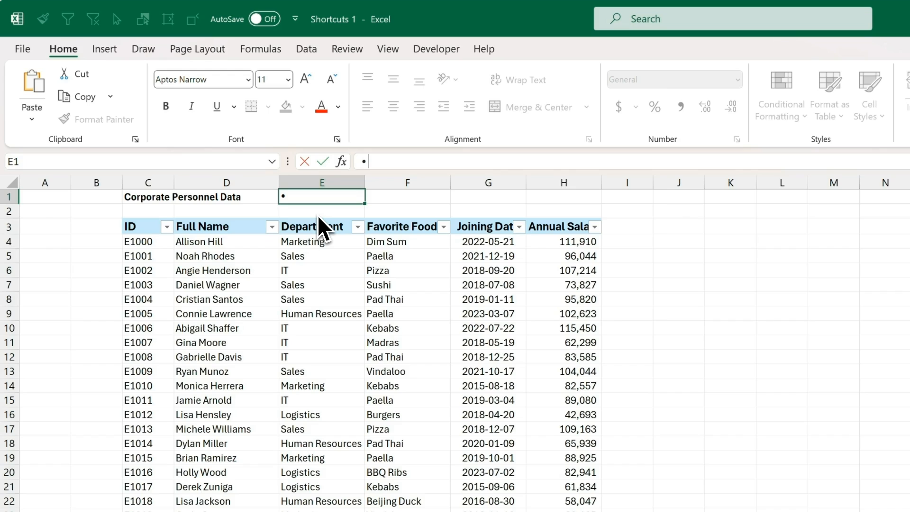
text( Bullet point)
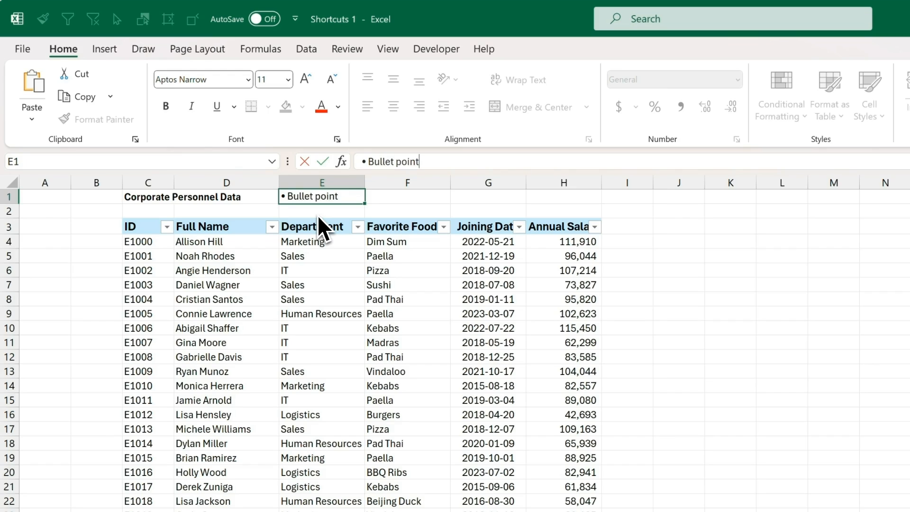
key(Tab)
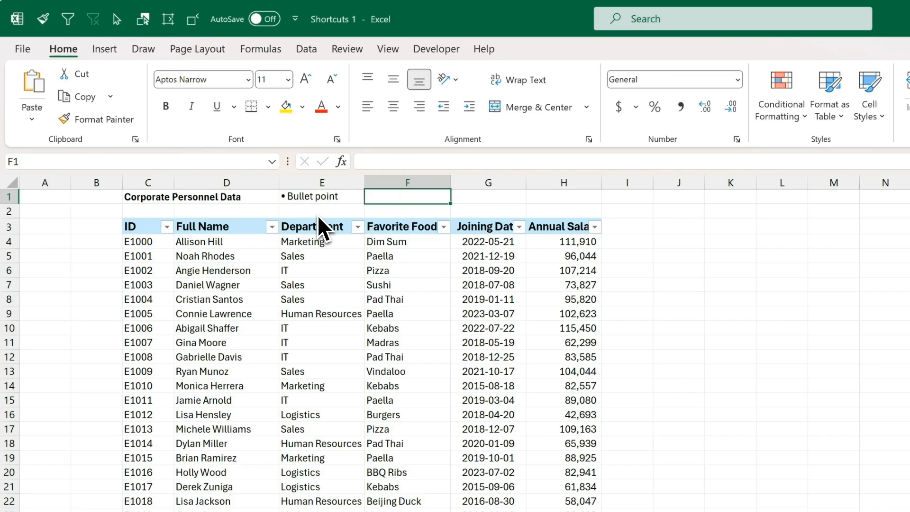
text(;;)
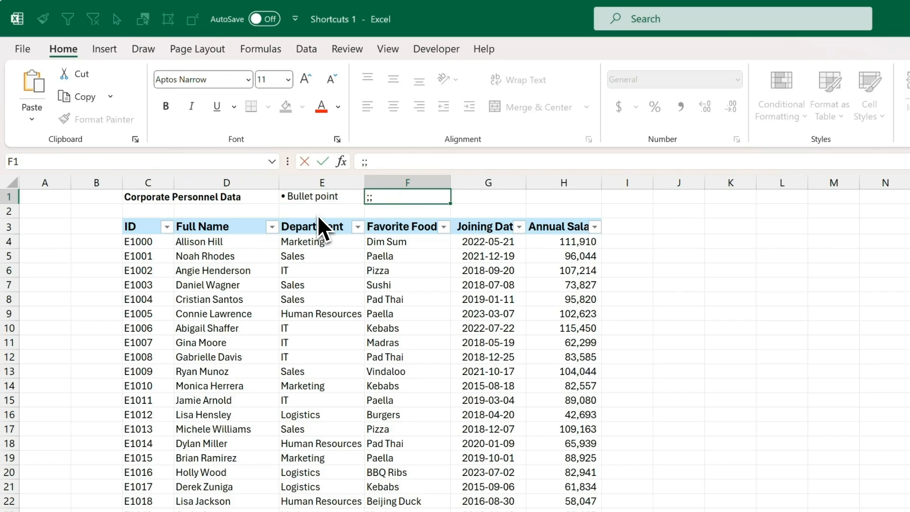
text( Triangle)
key(Tab)
key(ctrl+z)
key(ctrl+z)
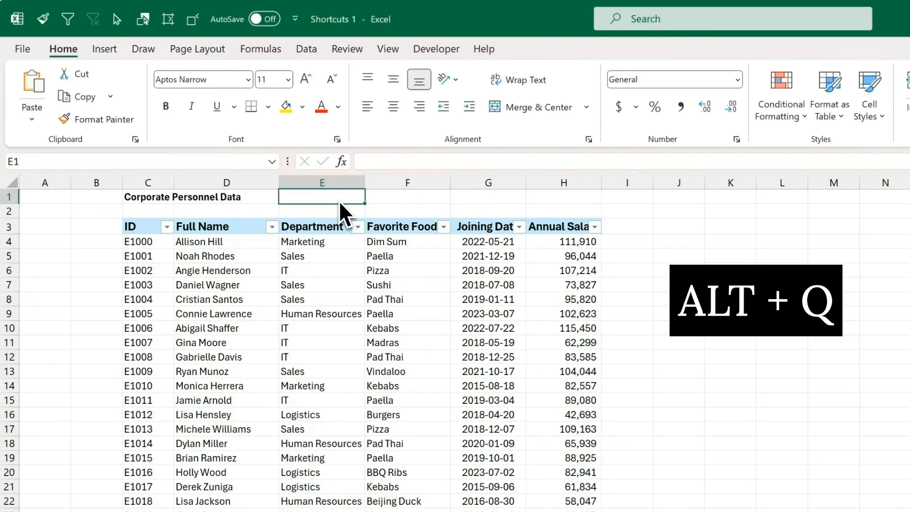
Step: Add an AutoCorrect entry that replaces a short punctuation code with a • bullet symbol
key(alt+q)
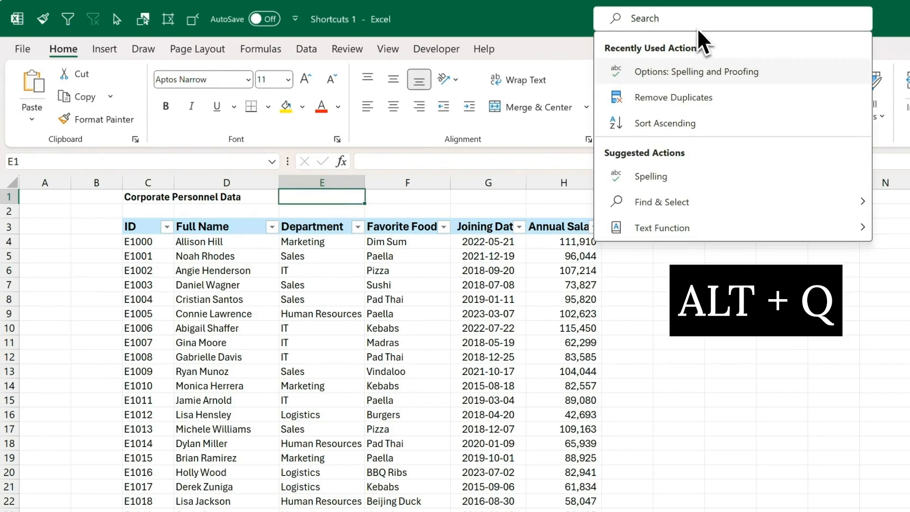
text(autoco)
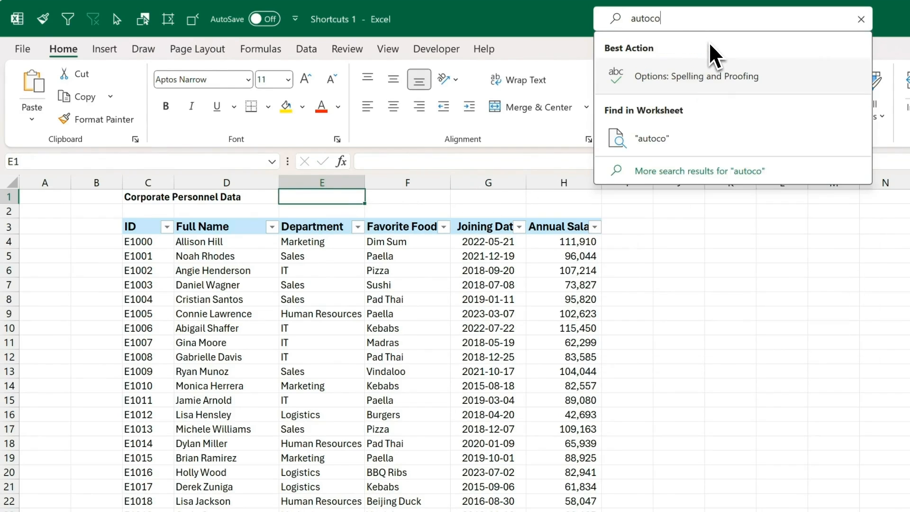
text(rrect)
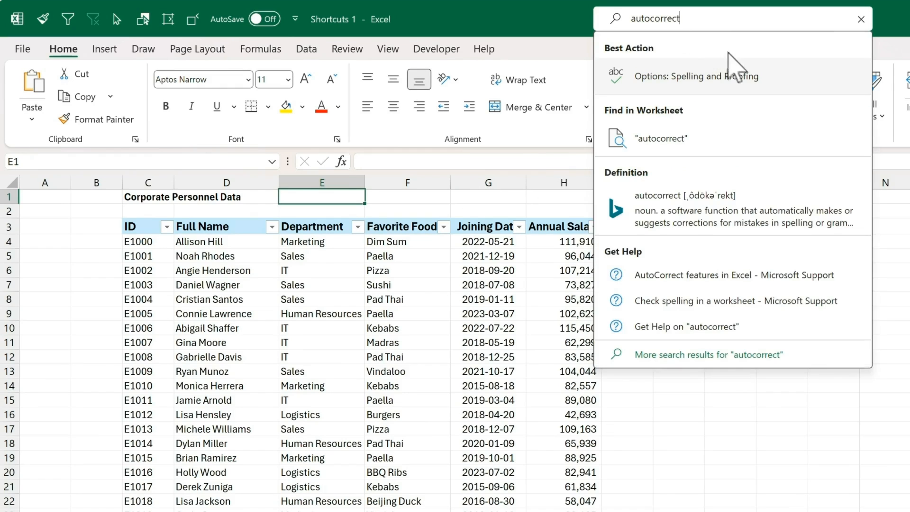
click(773, 76)
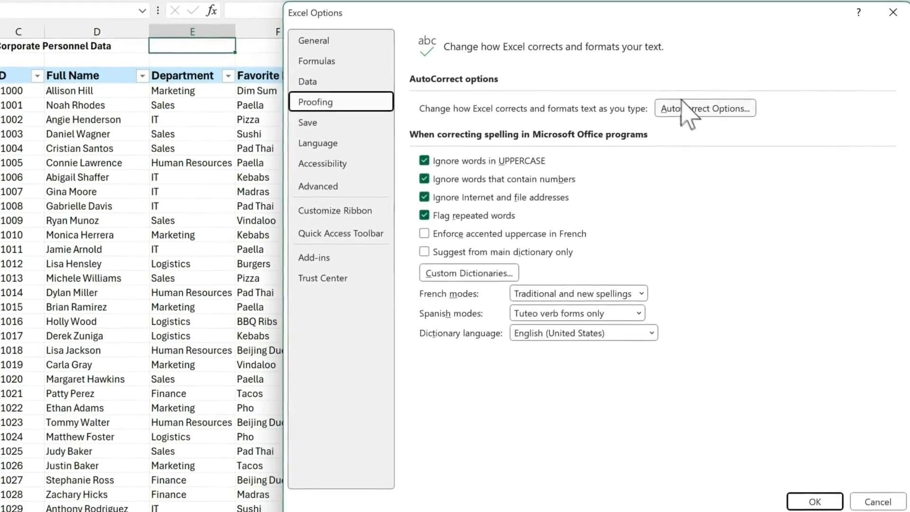
click(721, 109)
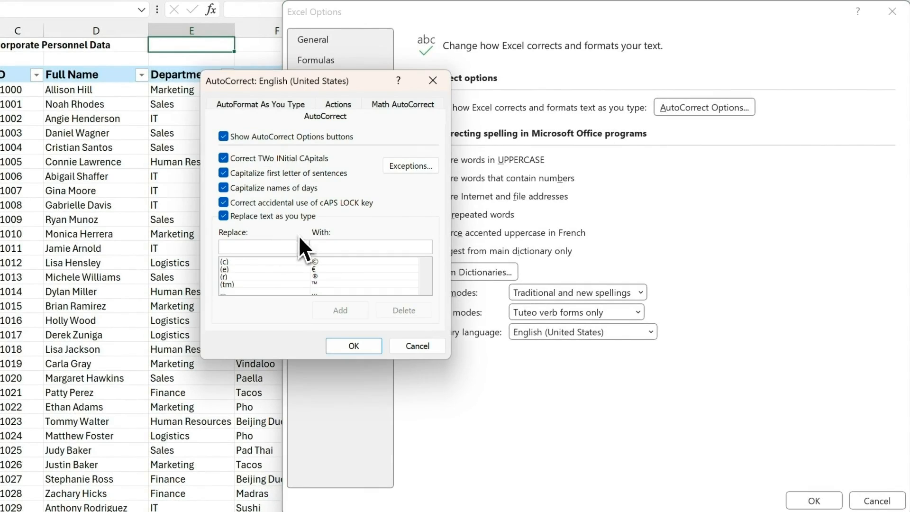
text(::)
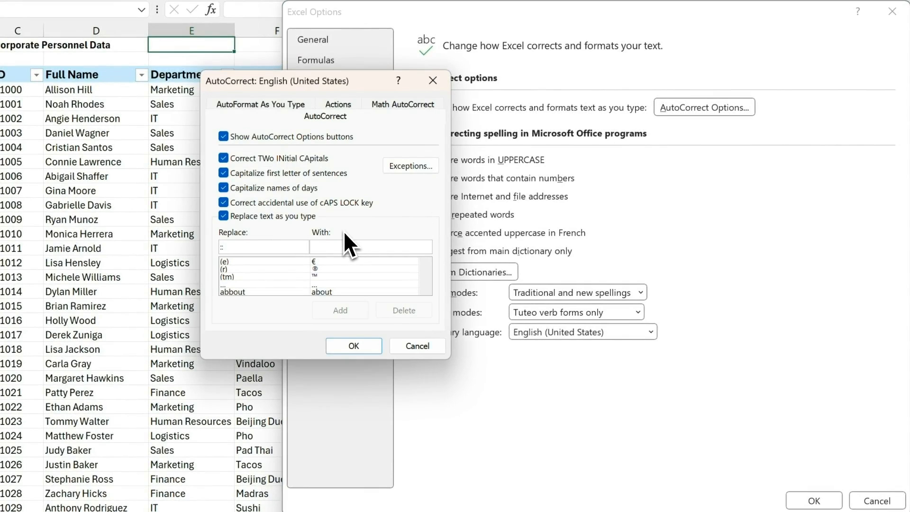
click(341, 244)
key(super+period)
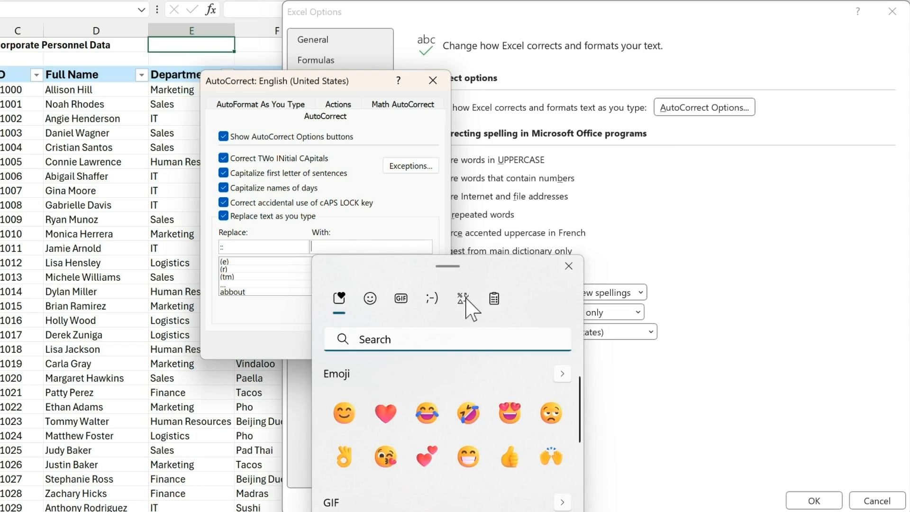
click(466, 300)
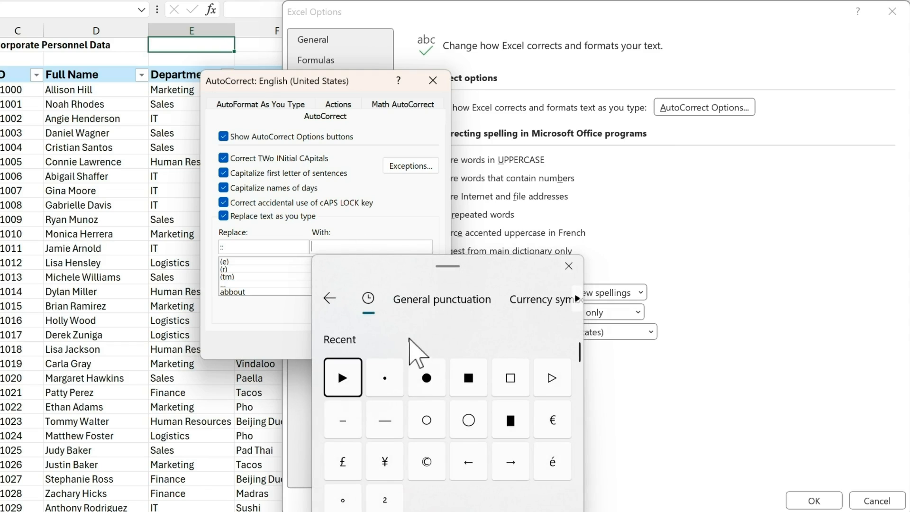
click(386, 378)
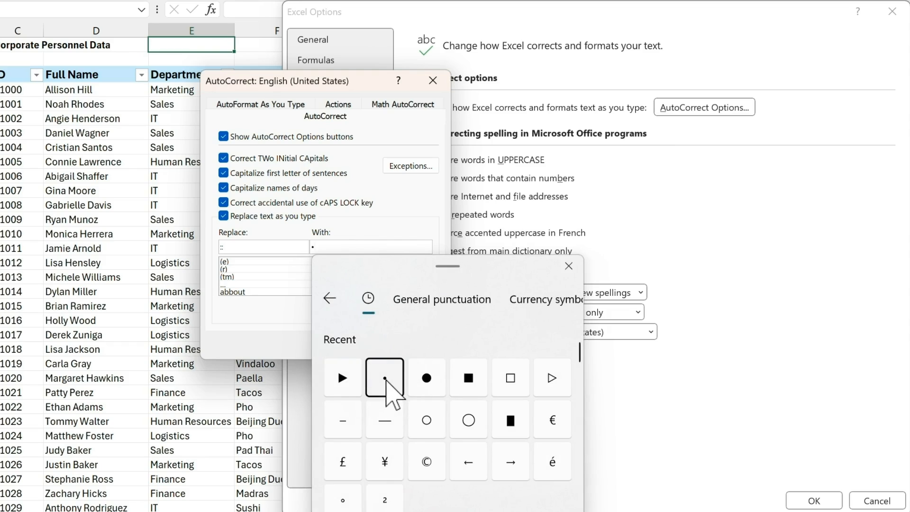
click(569, 266)
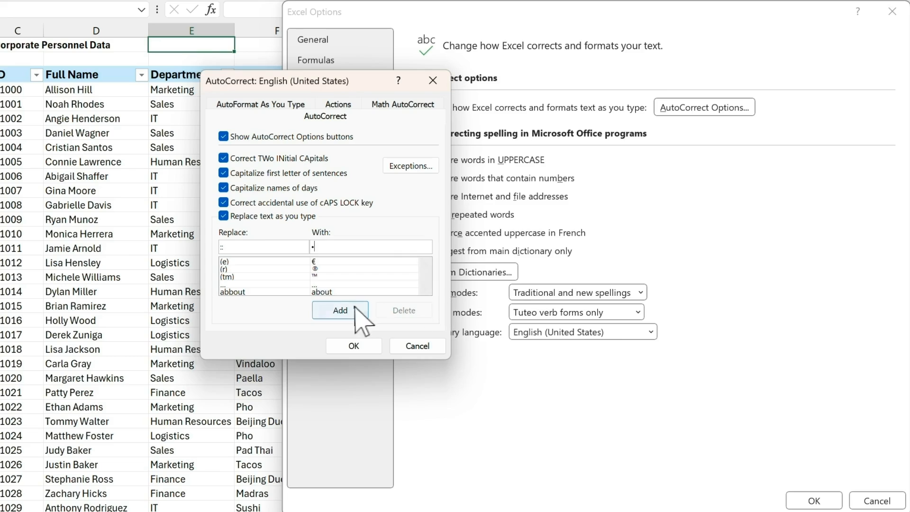
click(340, 310)
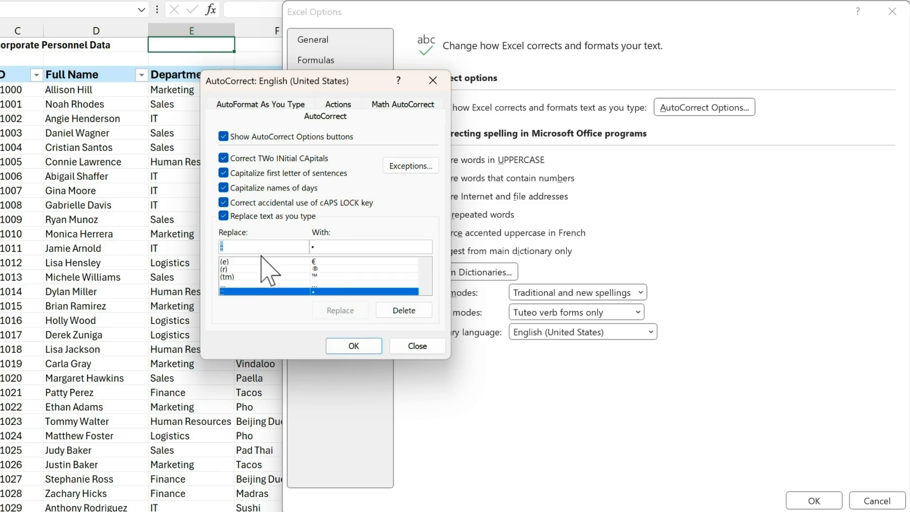
Step: Add a ;; entry that becomes a ▶ triangle, then confirm and close the options
text(;;)
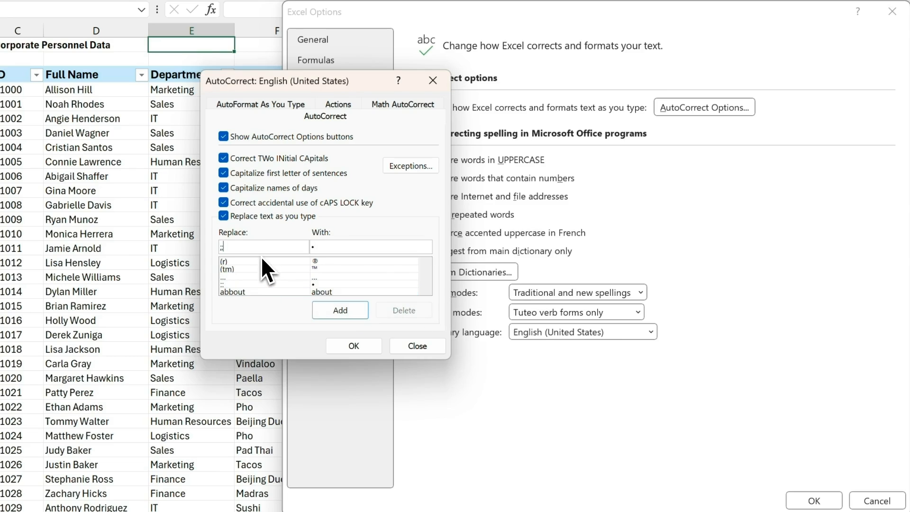
click(325, 246)
key(BackSpace)
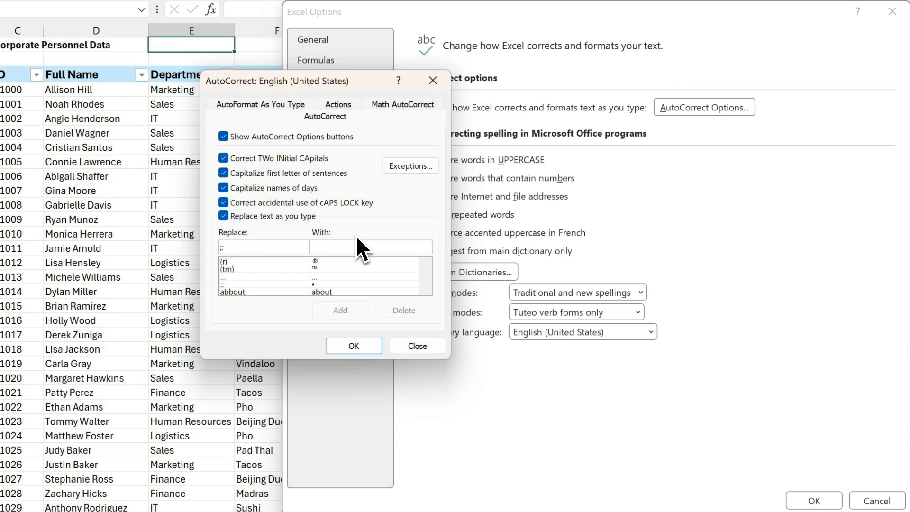
key(super+period)
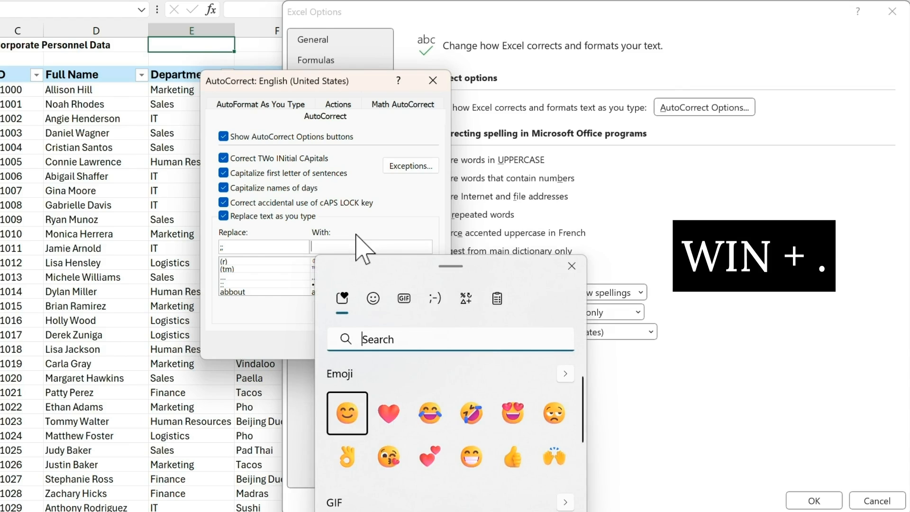
click(466, 299)
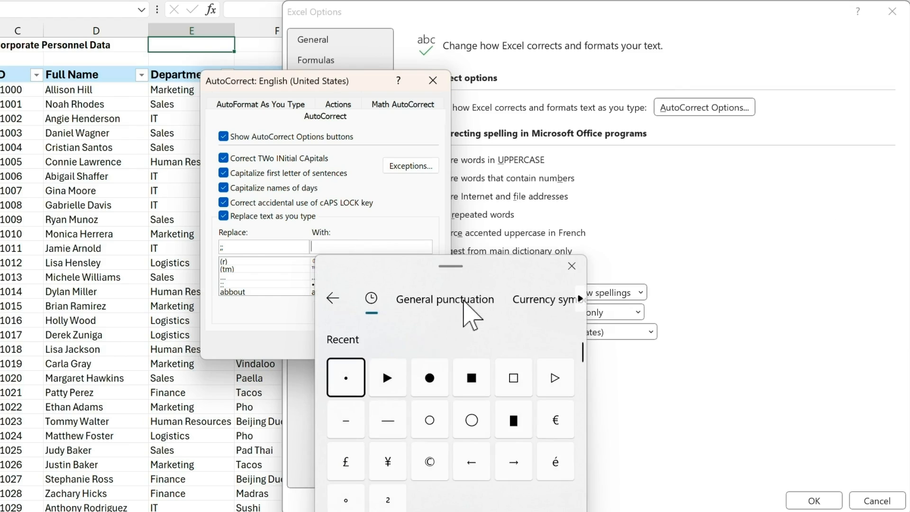
click(398, 377)
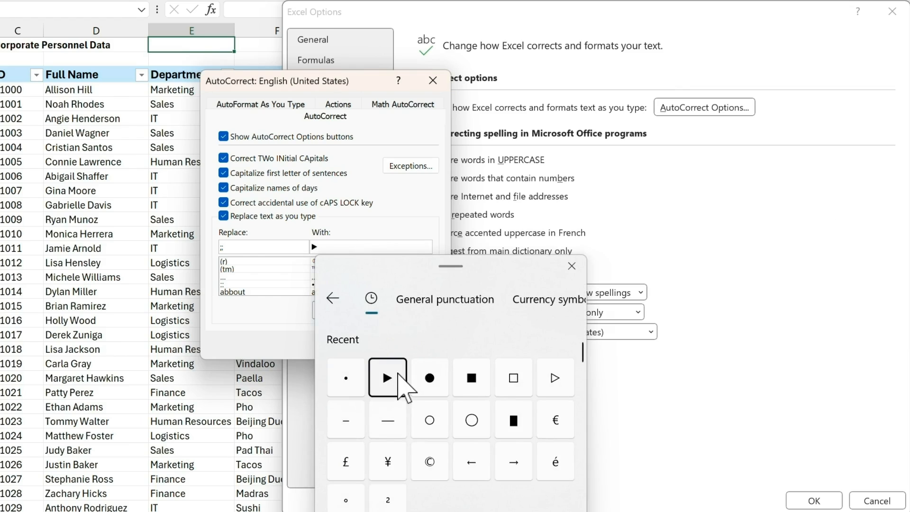
click(570, 267)
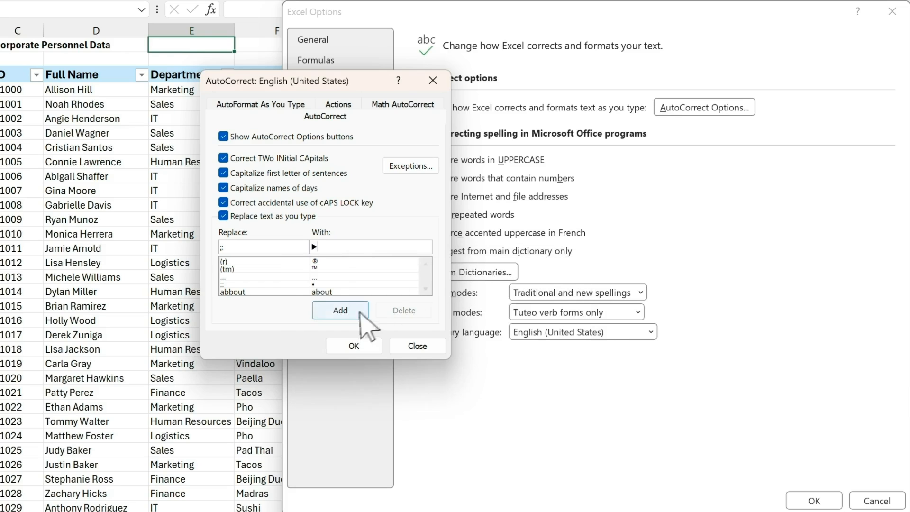
click(339, 311)
click(362, 344)
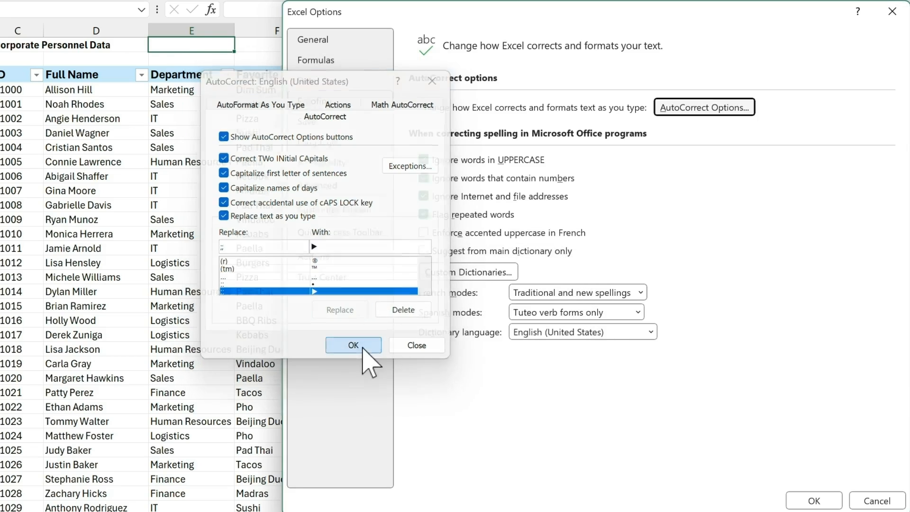
click(812, 500)
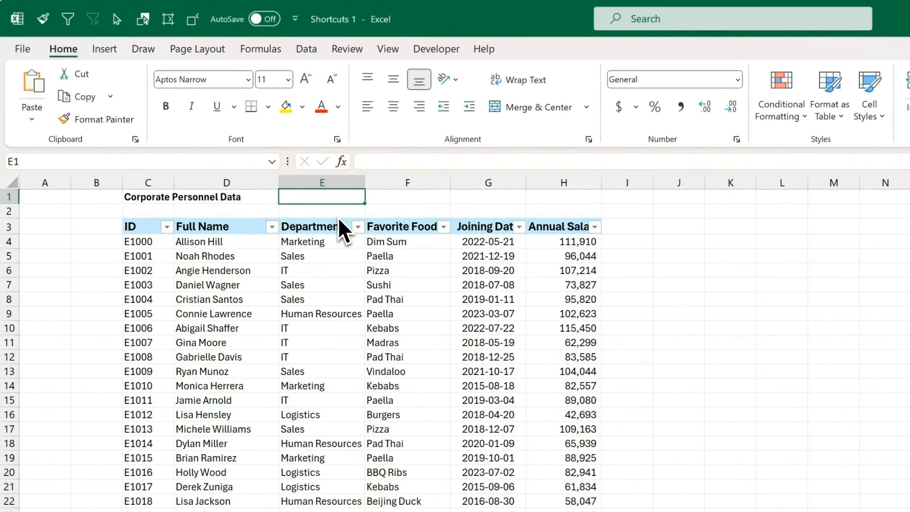
Step: Enter '; bullet' in E1 and ';; triangle' in F1, letting AutoCorrect insert the symbols
text(; )
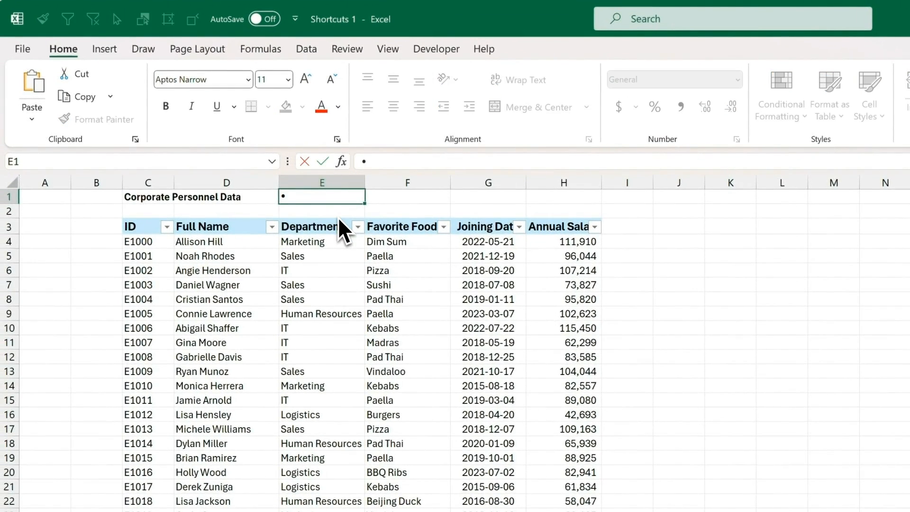
text(bullet)
key(Tab)
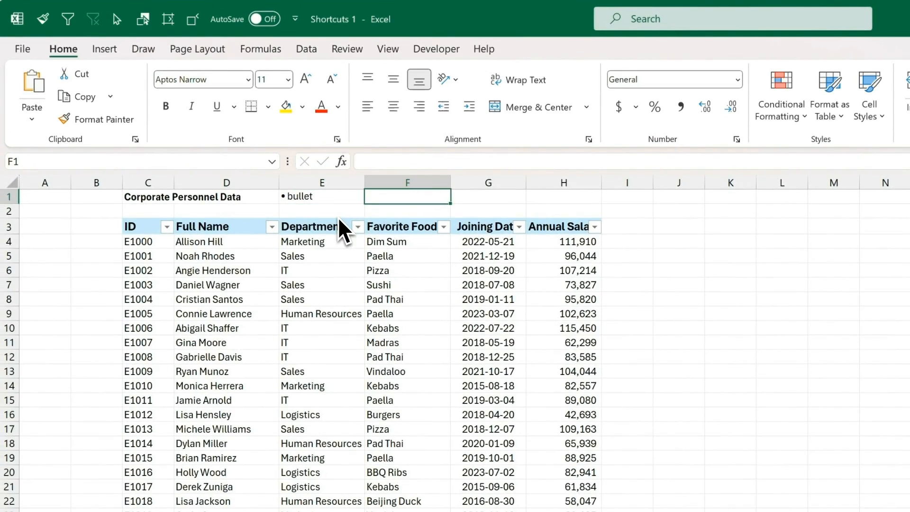
text(;; tri)
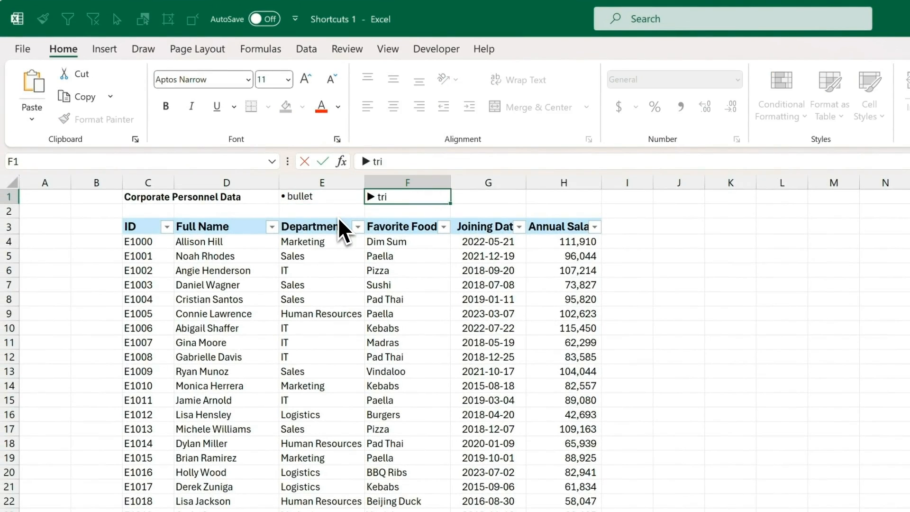
text(angle)
key(Tab)
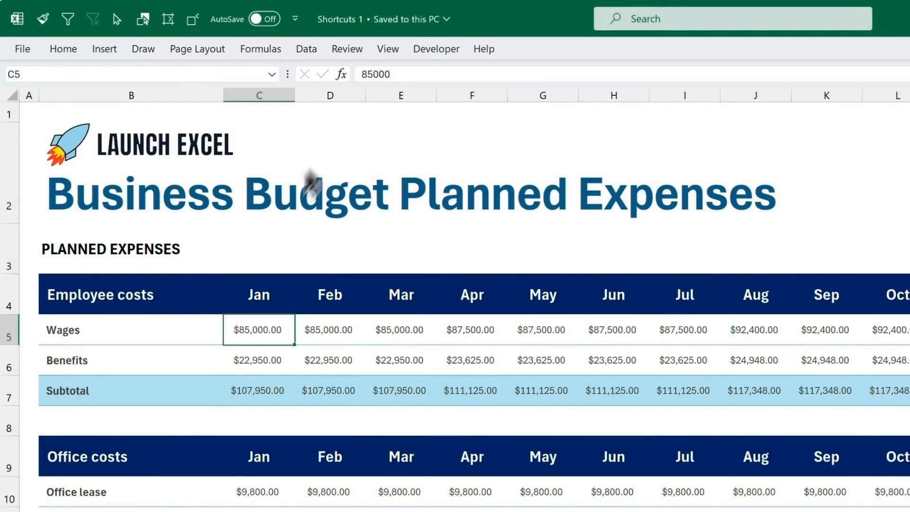
Step: Use Go To Special to select all number constants on the budget sheet, excluding text
click(278, 358)
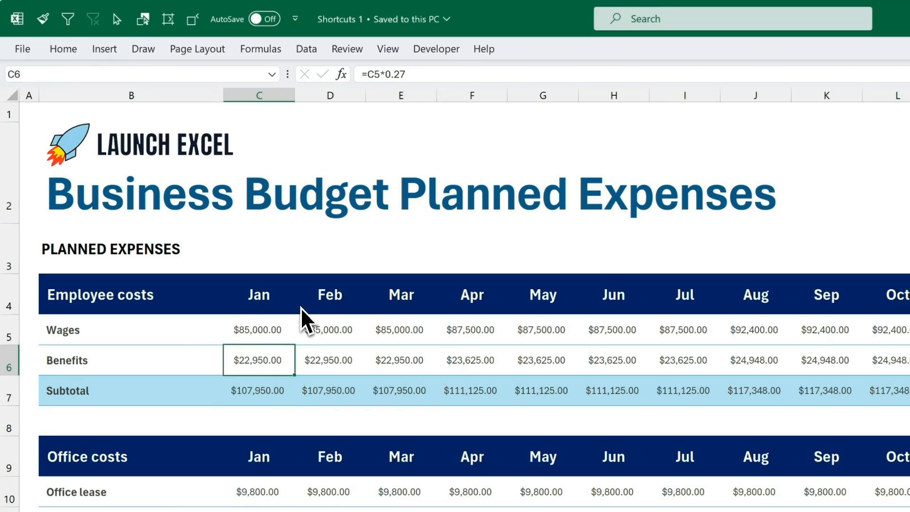
key(ctrl+g)
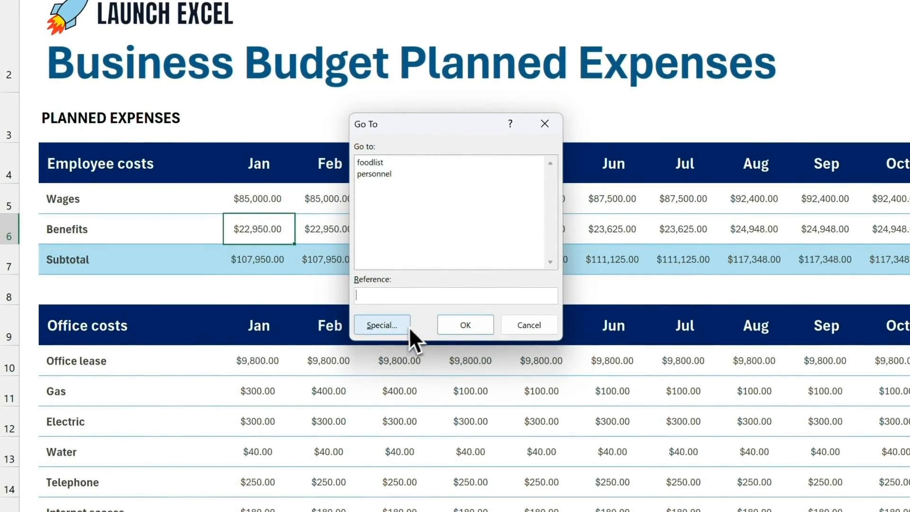
key(alt+s)
click(391, 332)
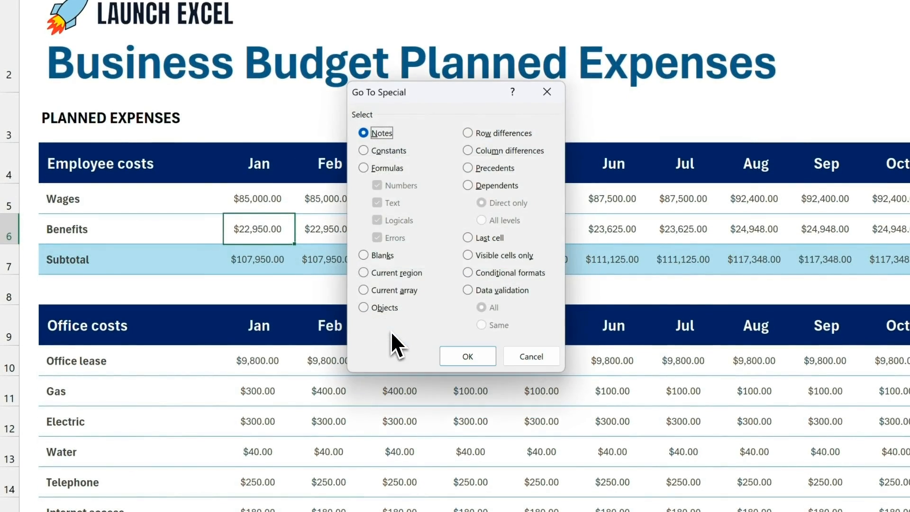
click(416, 153)
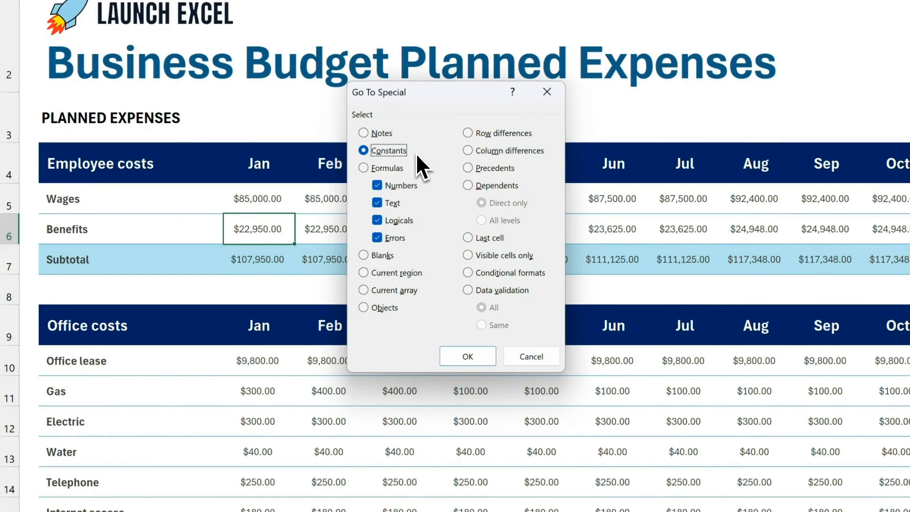
click(424, 207)
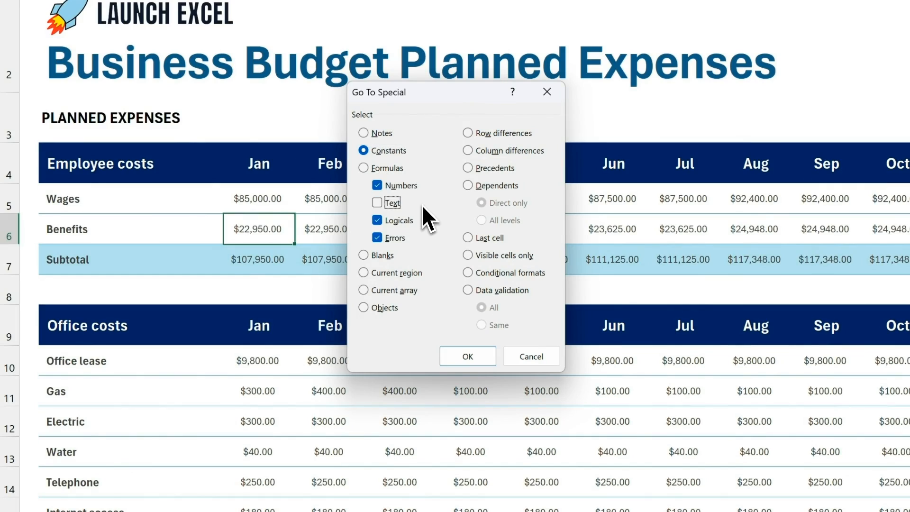
click(478, 358)
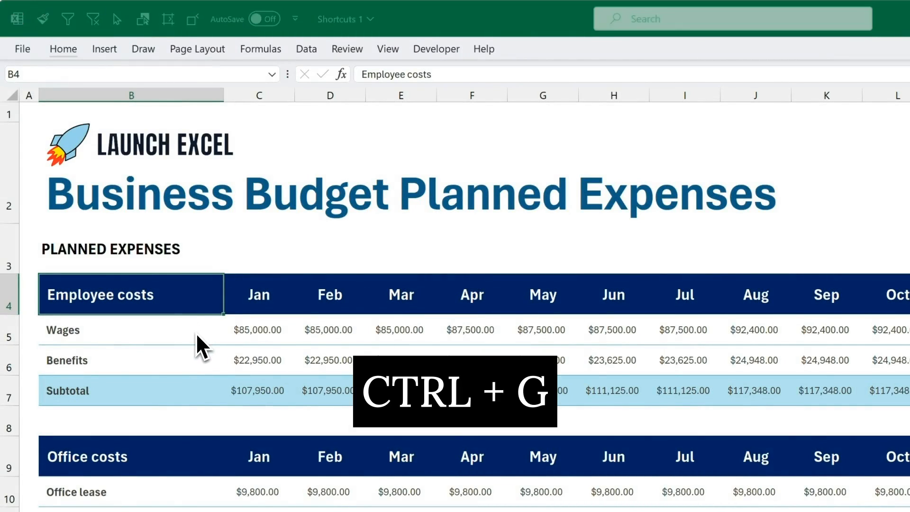
Step: Use Go To Special > Formulas to select every formula cell on the budget sheet
key(ctrl+g)
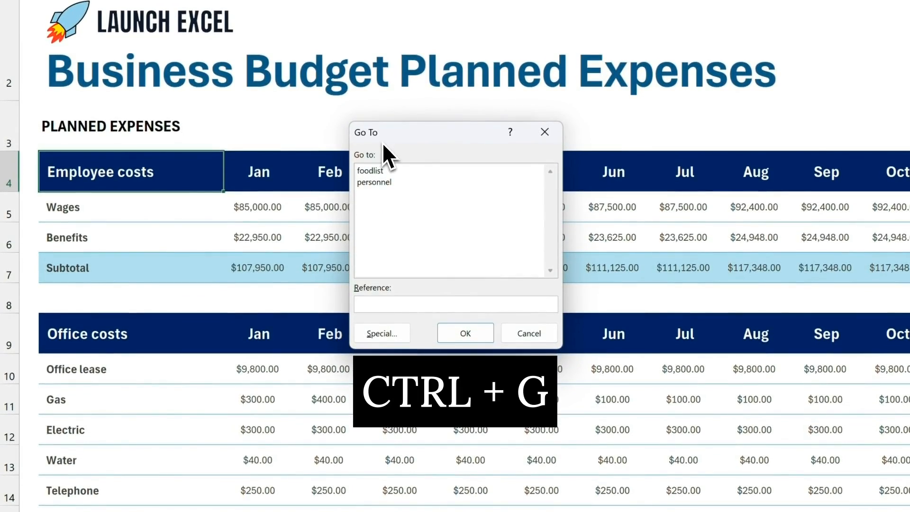
key(alt+s)
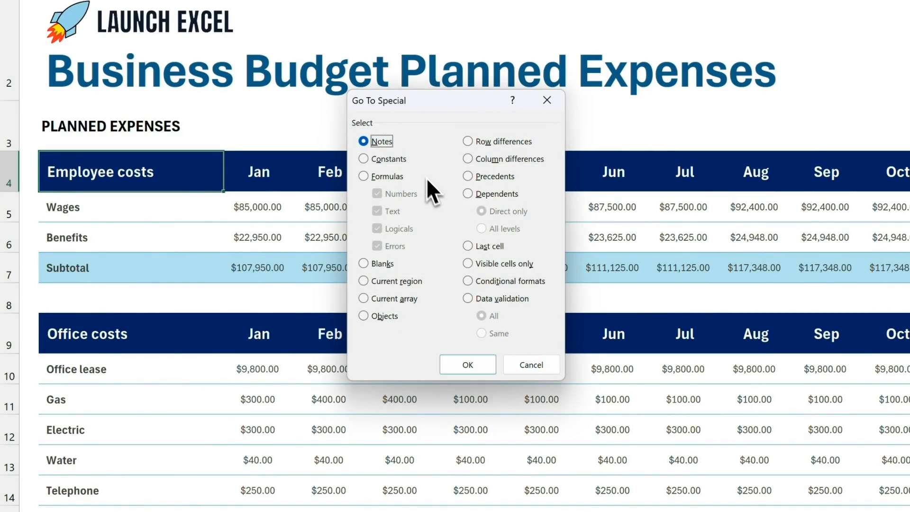
click(410, 178)
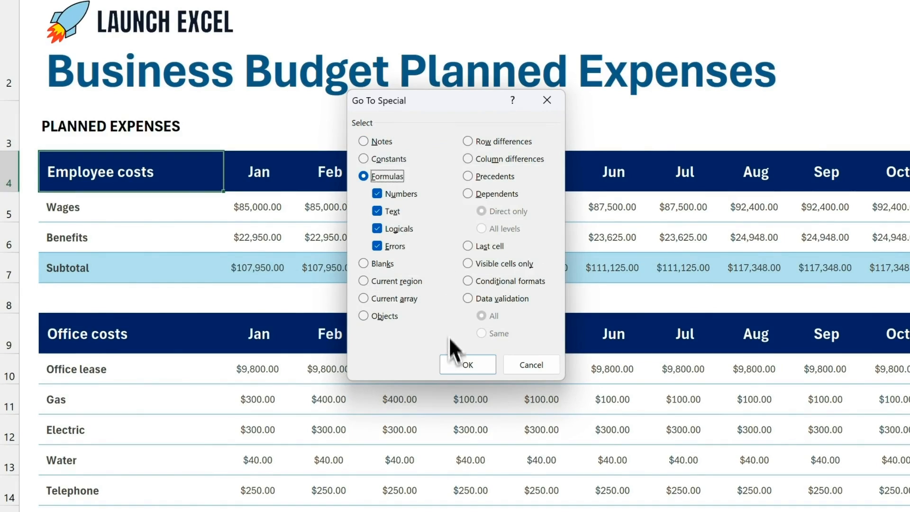
click(457, 364)
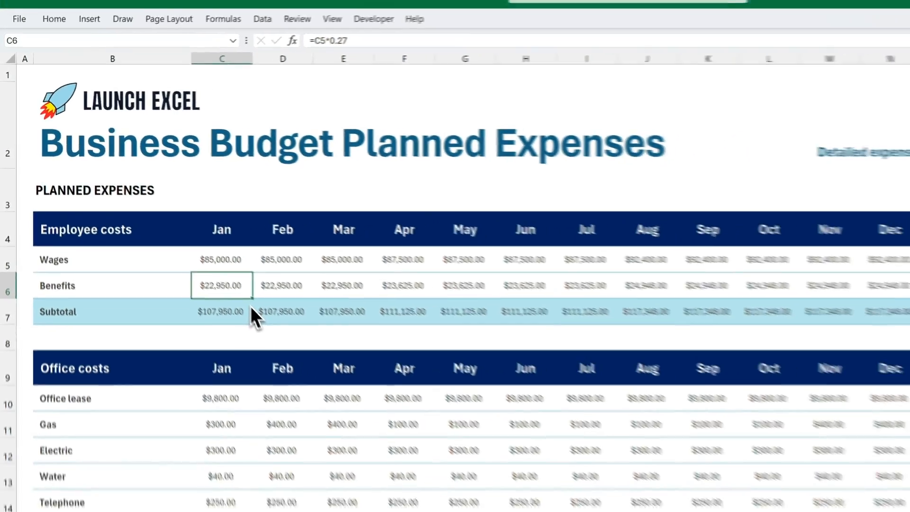
Step: Run Trace Dependents (Alt, M, D) on C6 to show arrows to C7 and O6
key(alt)
key(m)
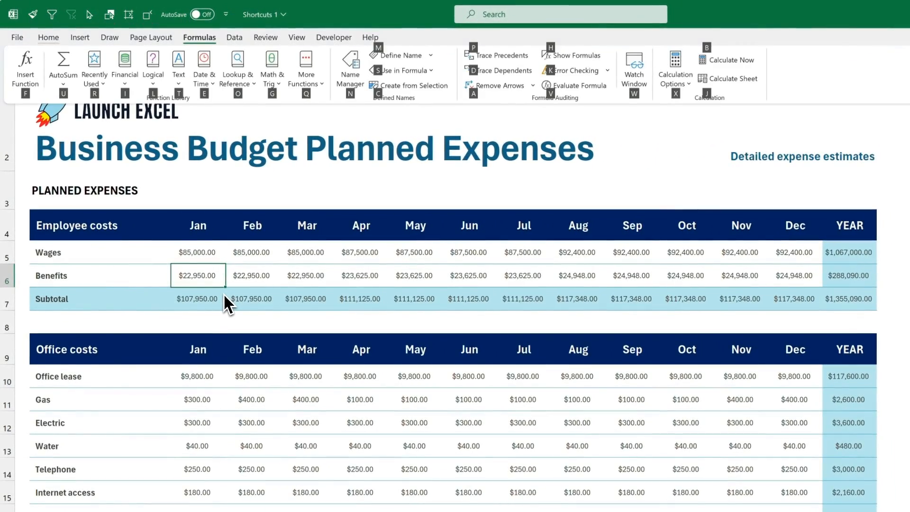
key(d)
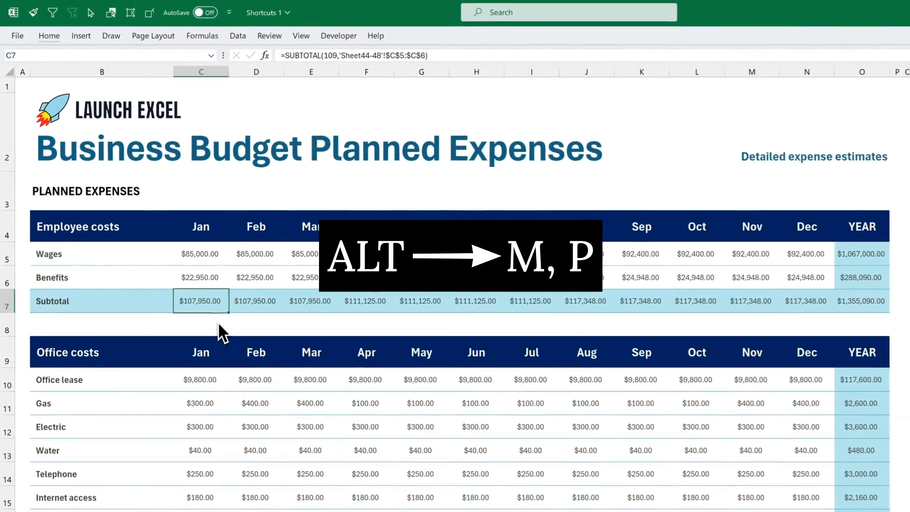
Step: Trace the precedents of the January subtotal in C7 with Alt, M, P
key(alt)
key(m)
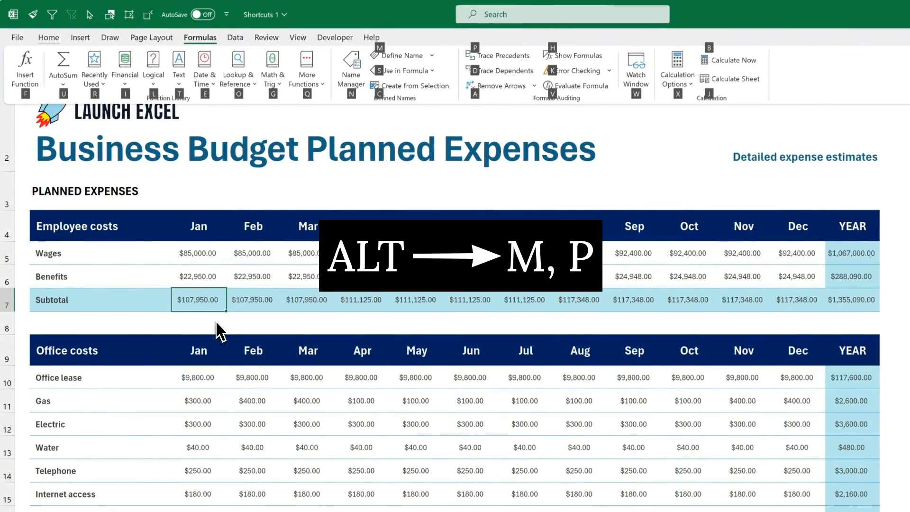
key(p)
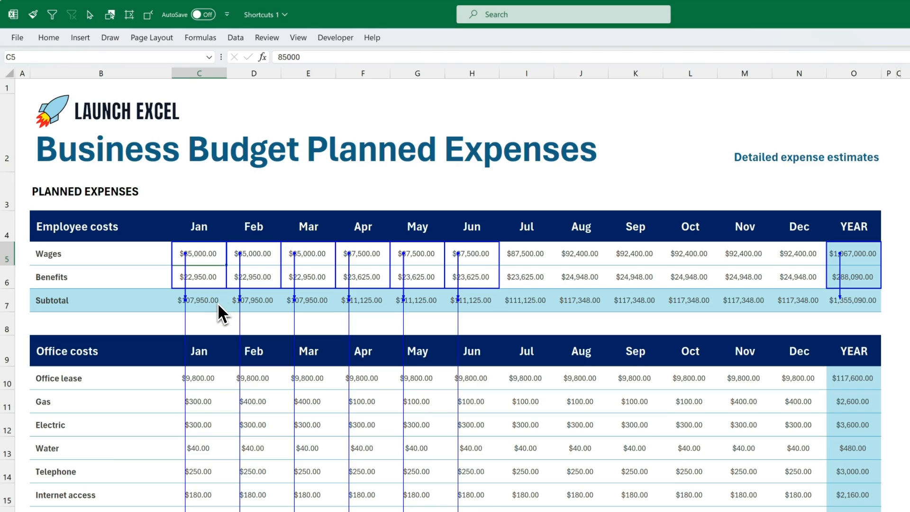
Step: Remove all trace arrows from the budget sheet with Alt, M, A, A
key(alt)
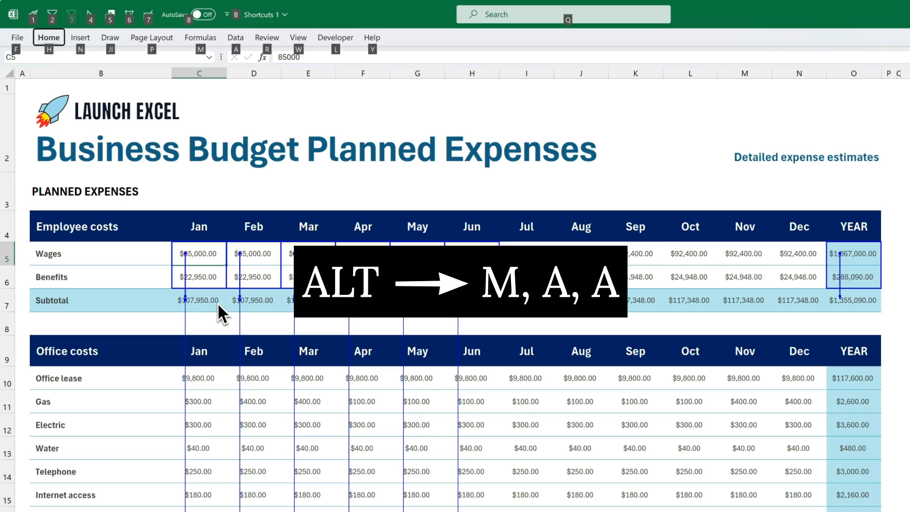
key(m)
key(a)
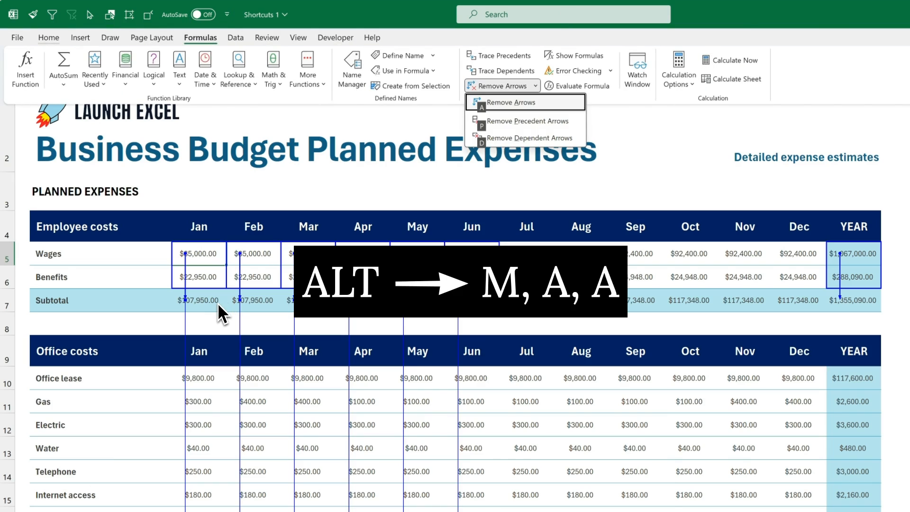
key(a)
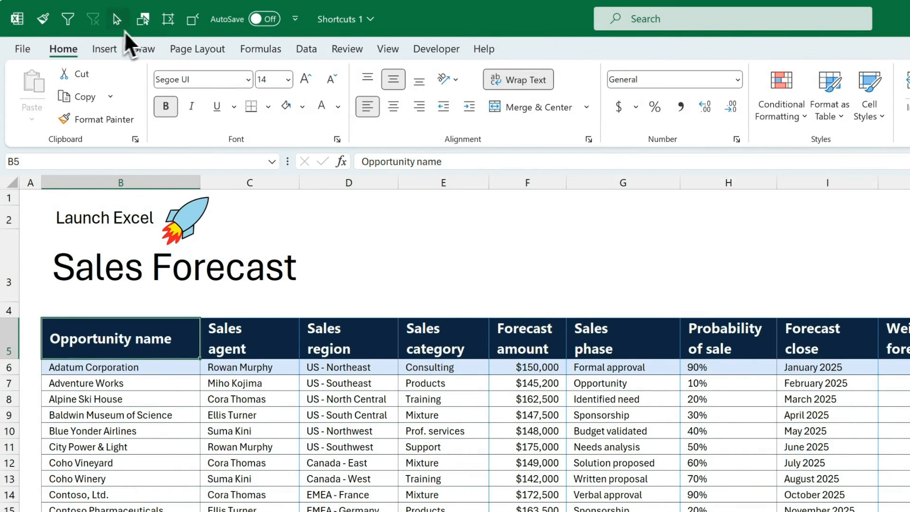
click(294, 27)
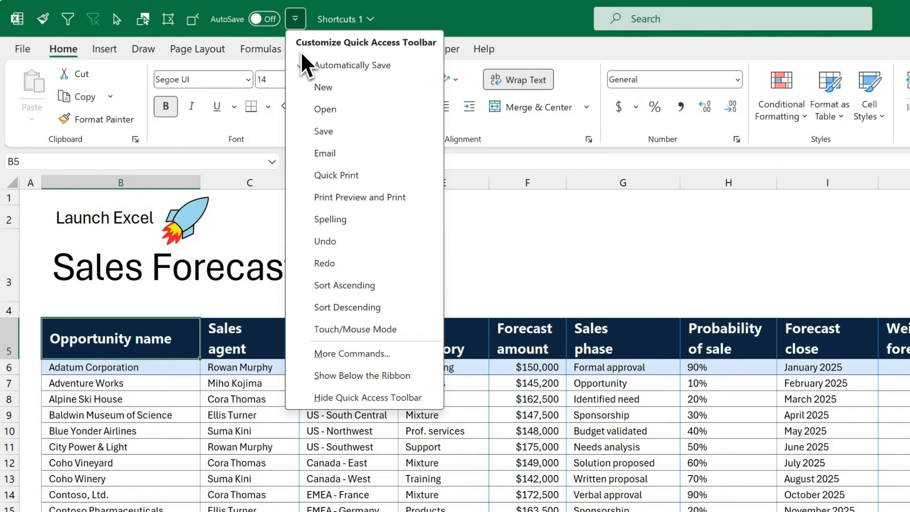
click(300, 23)
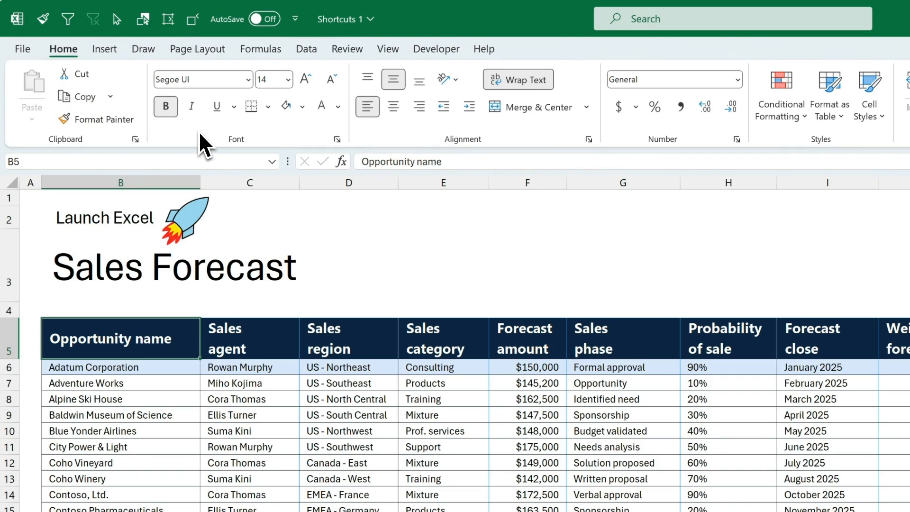
key(alt)
Step: Copy row 6's light-blue formatting onto rows 7 to 27 with Format Painter (Alt+1)
click(178, 369)
drag(163, 338, 813, 339)
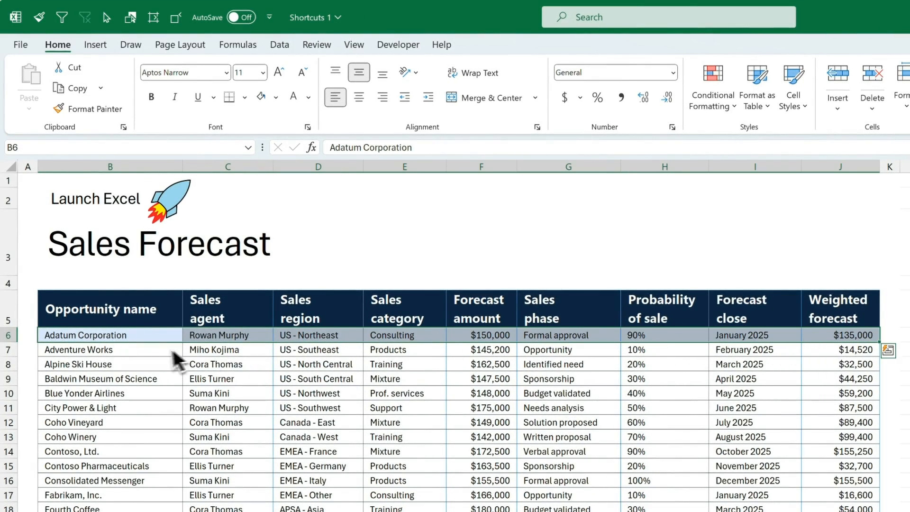
key(alt+1)
key(alt+1)
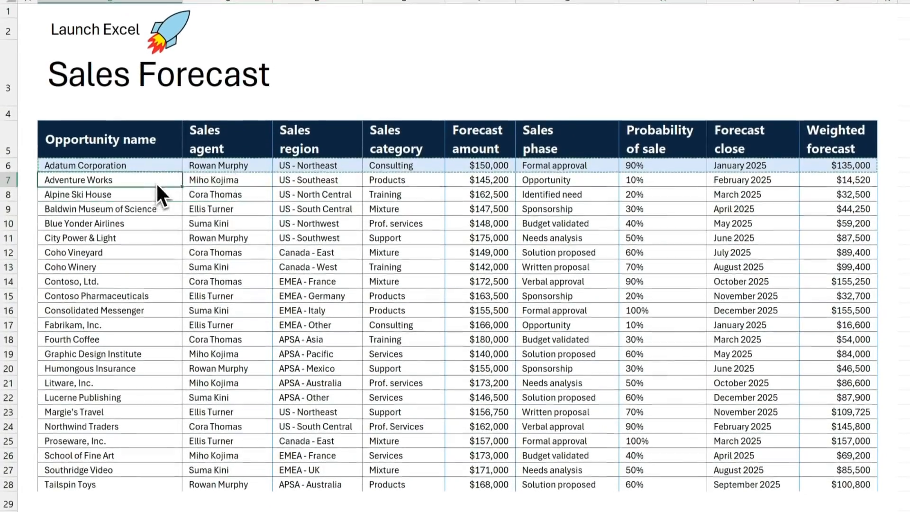
mouse_move(155, 205)
mouse_down()
mouse_move(450, 321)
mouse_move(843, 497)
mouse_move(843, 476)
mouse_up()
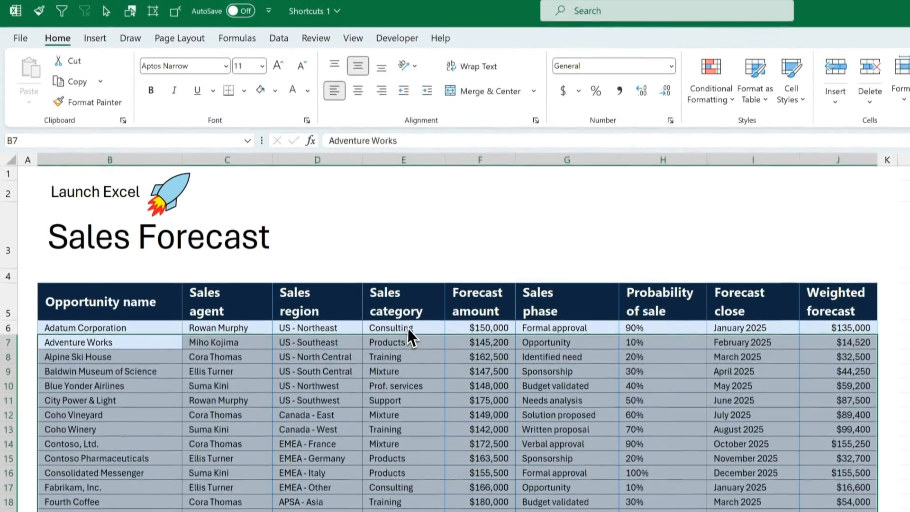
Step: Filter the table to Support with Alt+2, then clear that filter with Alt+3
click(408, 163)
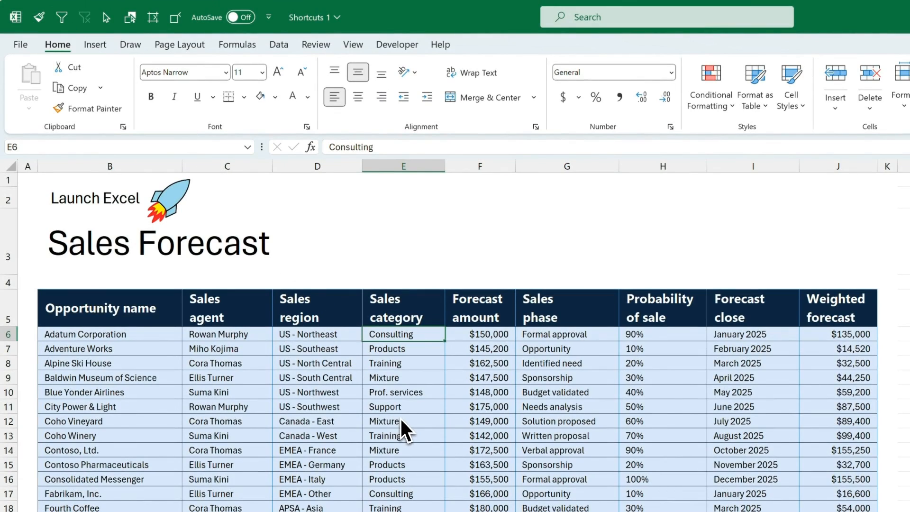
click(411, 410)
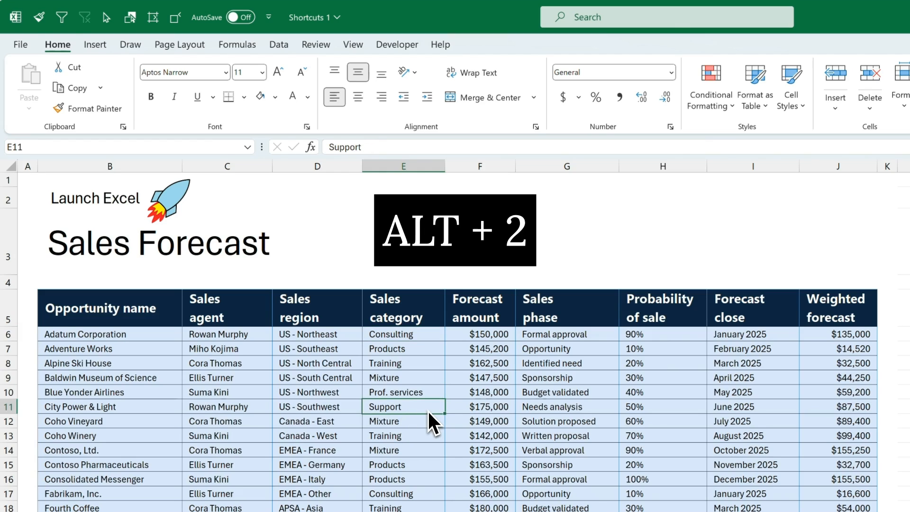
key(alt)
key(2)
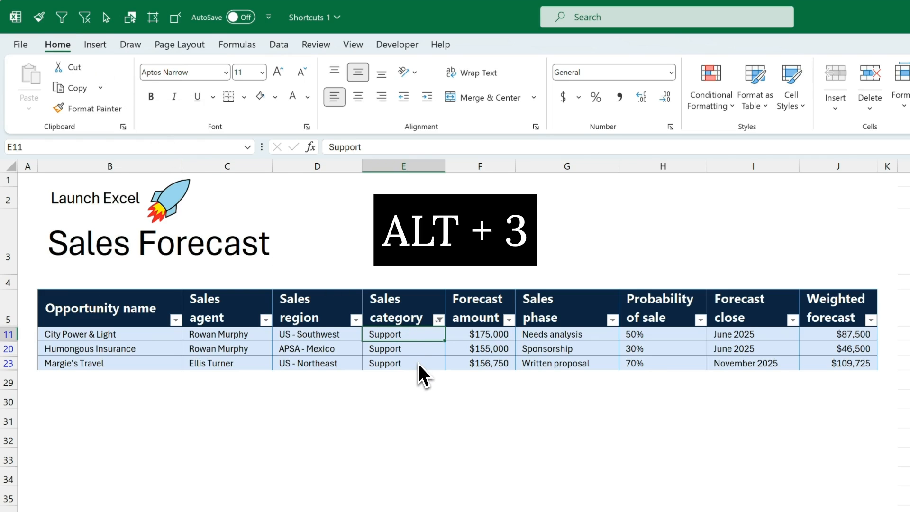
key(alt)
key(3)
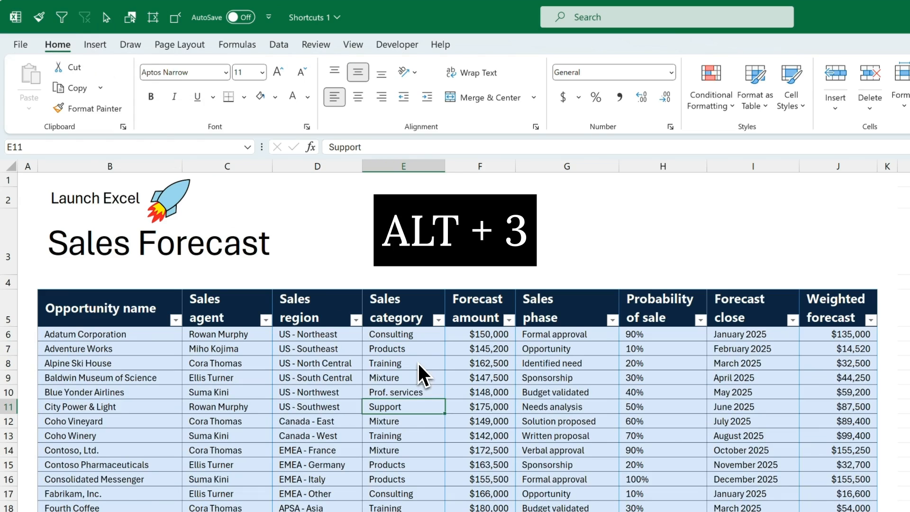
click(270, 22)
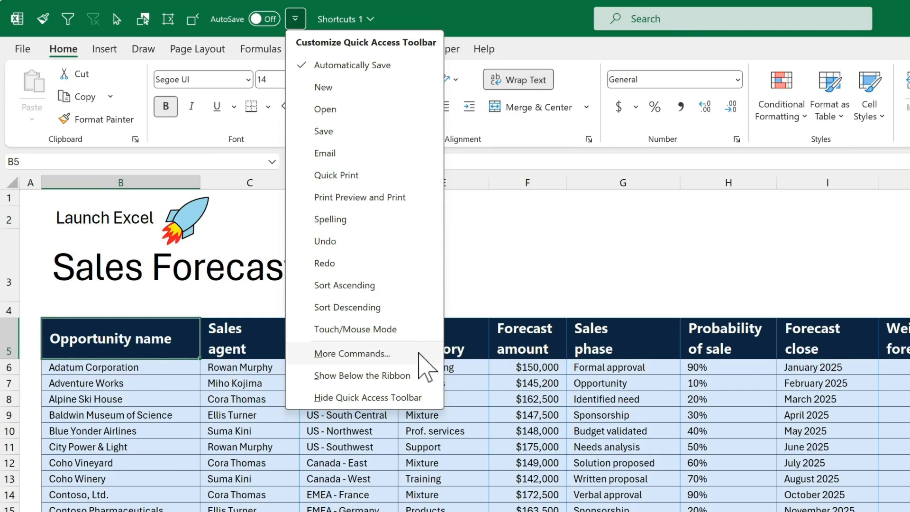
Step: Remove Format Painter, AutoFilter and Clear All Filters from the Quick Access Toolbar, then re-add Format Painter at the top
click(420, 355)
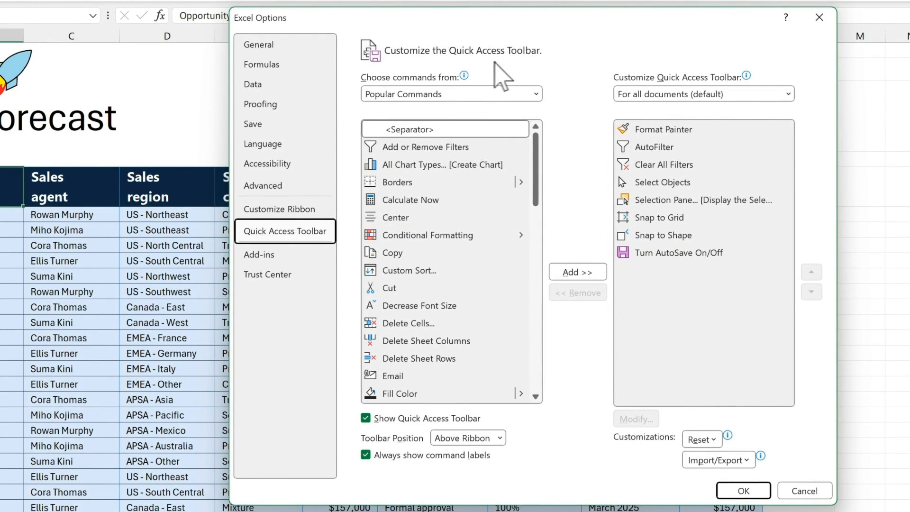
click(638, 130)
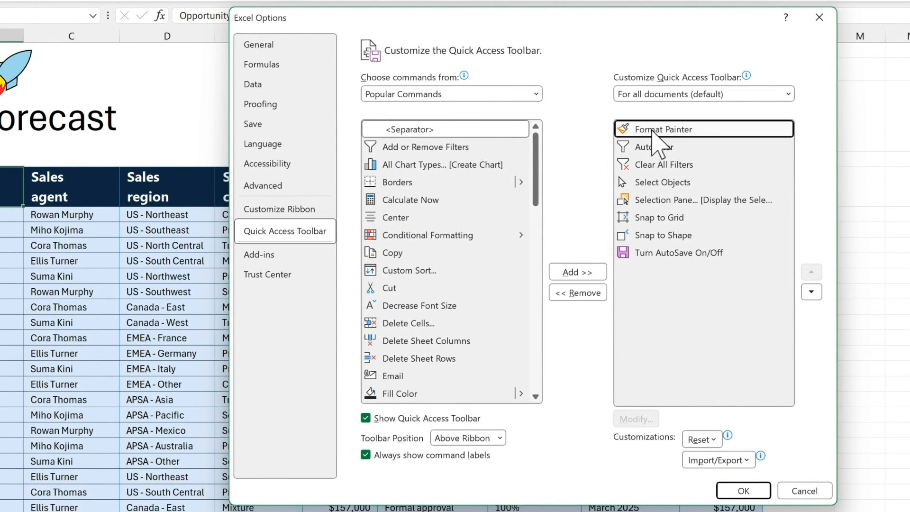
click(587, 292)
click(586, 293)
click(586, 293)
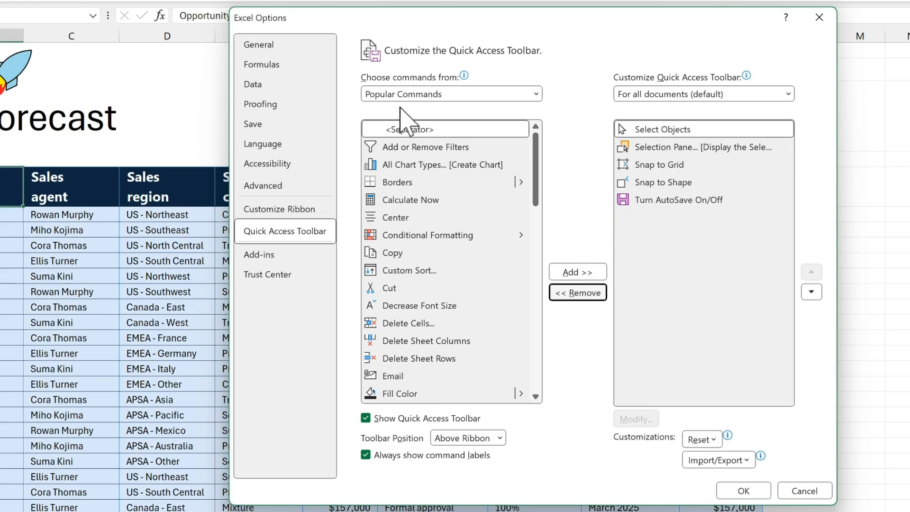
drag(539, 161, 539, 223)
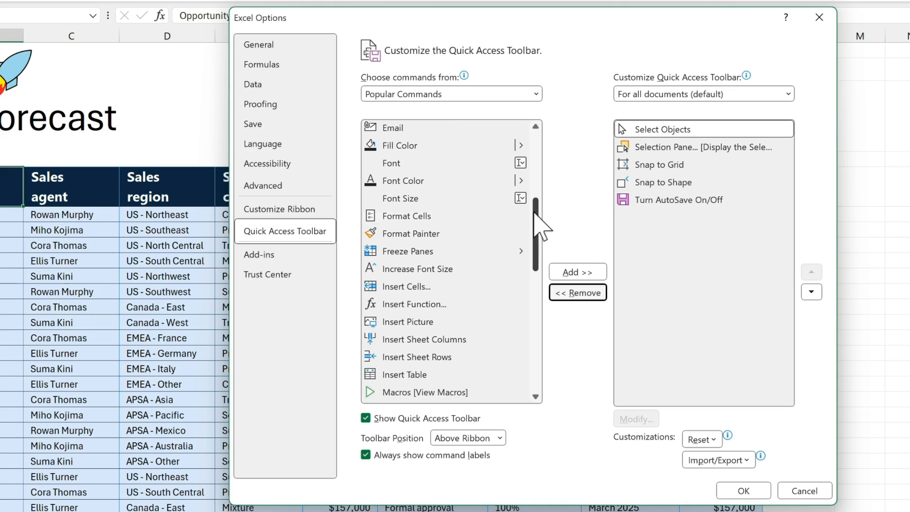
click(477, 234)
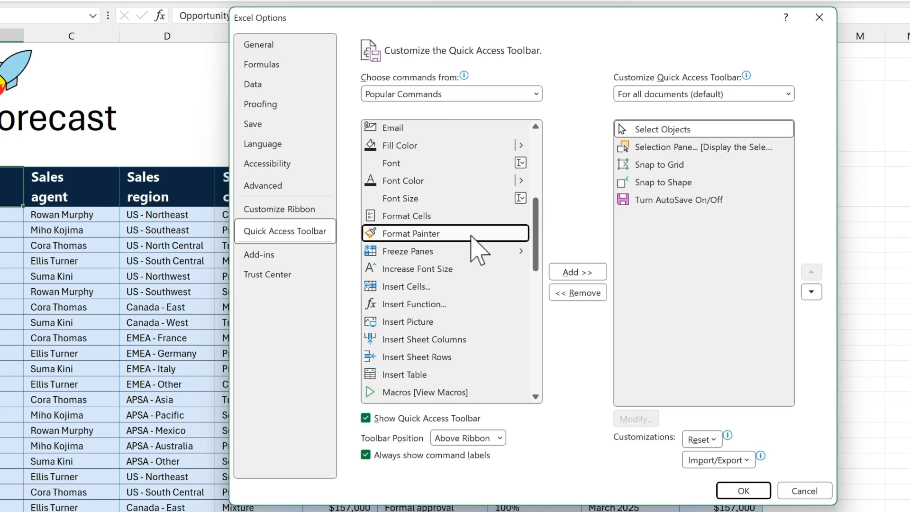
click(600, 275)
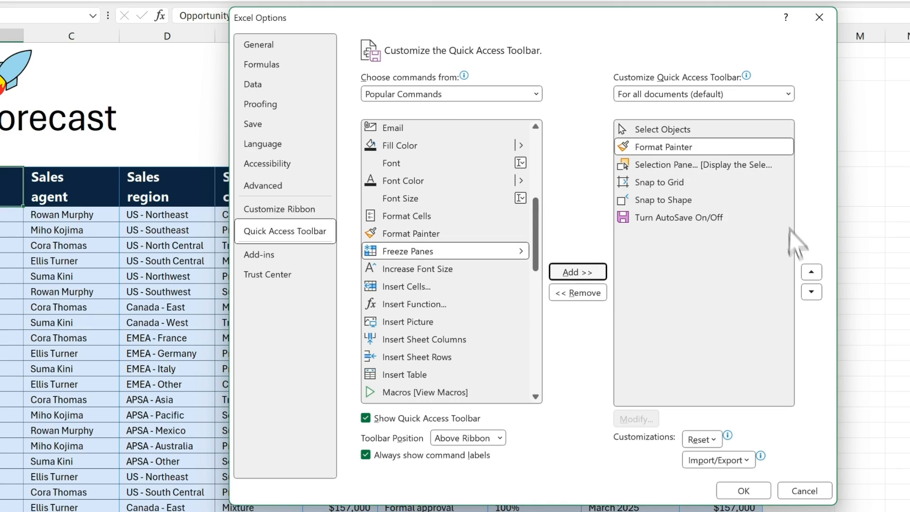
click(815, 275)
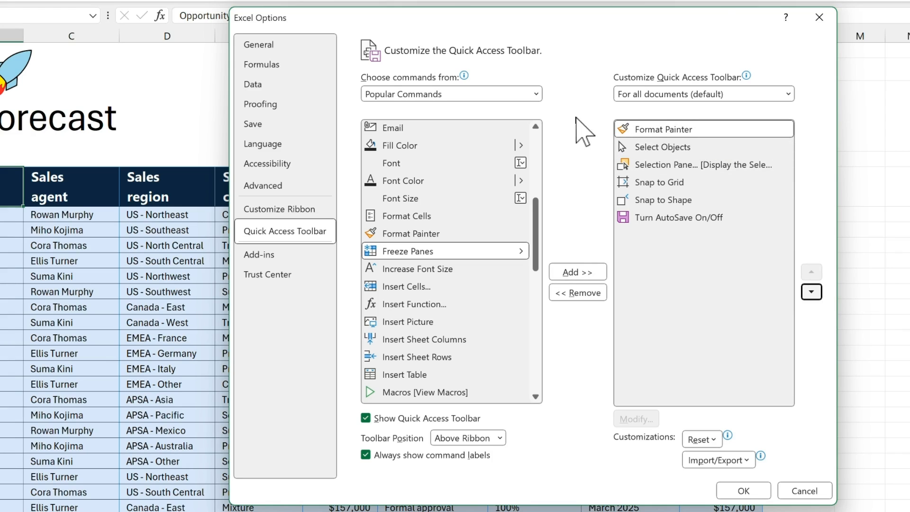
Step: Add AutoFilter from Commands Not in the Ribbon to the Quick Access Toolbar list
click(536, 94)
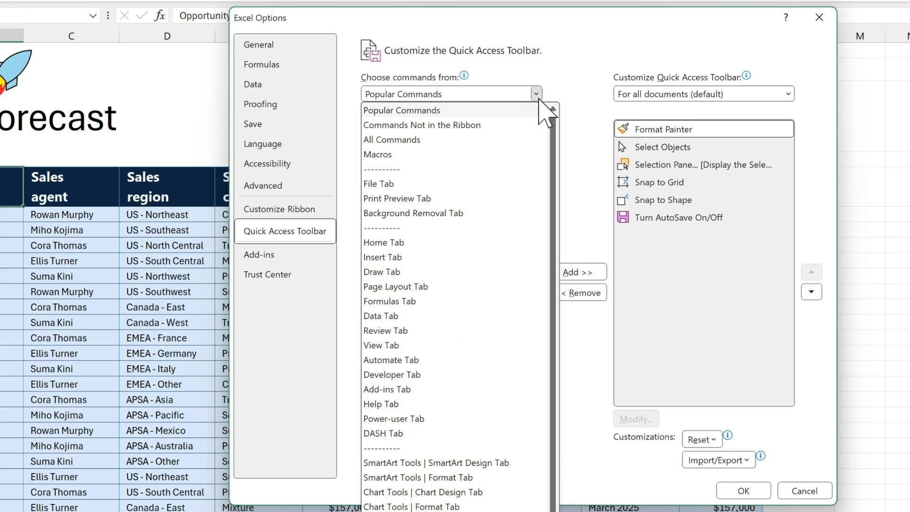
click(507, 124)
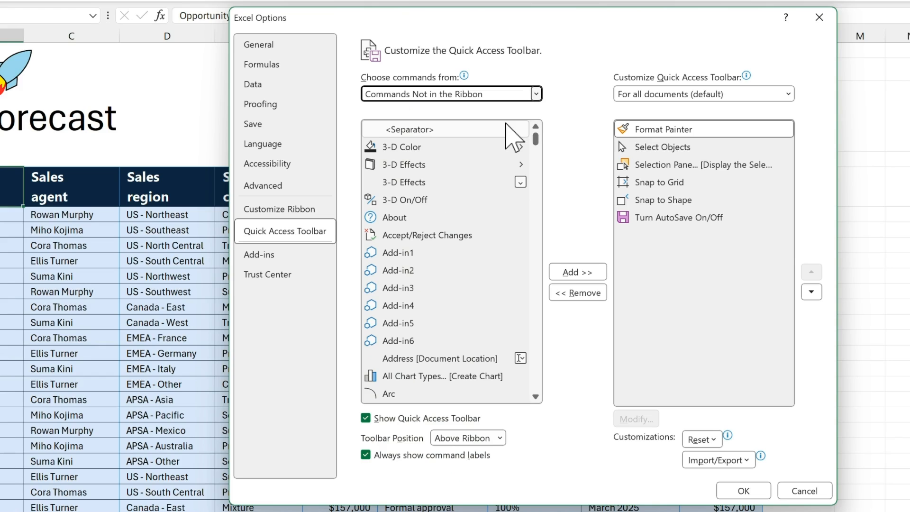
drag(536, 137, 538, 153)
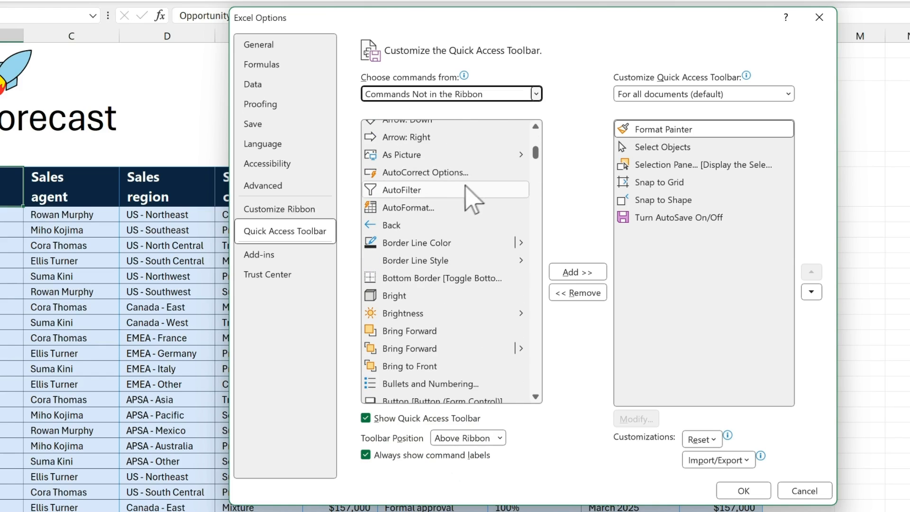
click(456, 190)
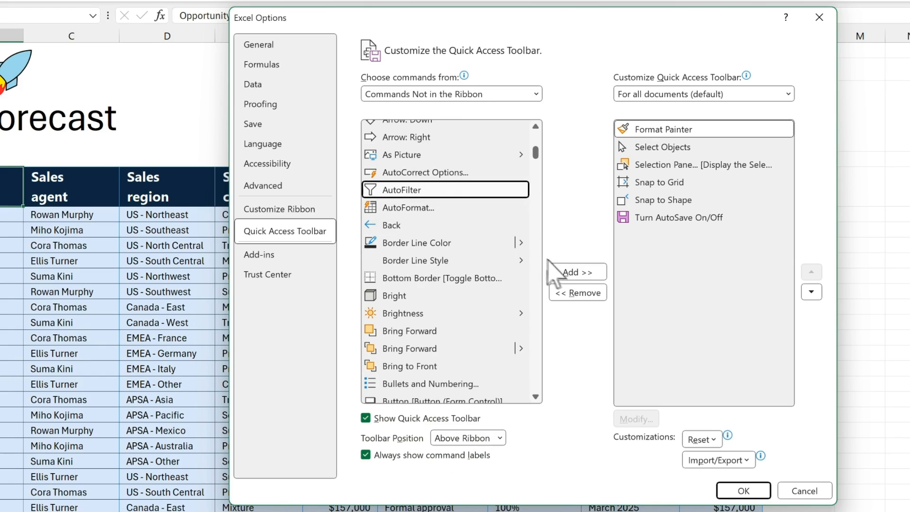
click(571, 273)
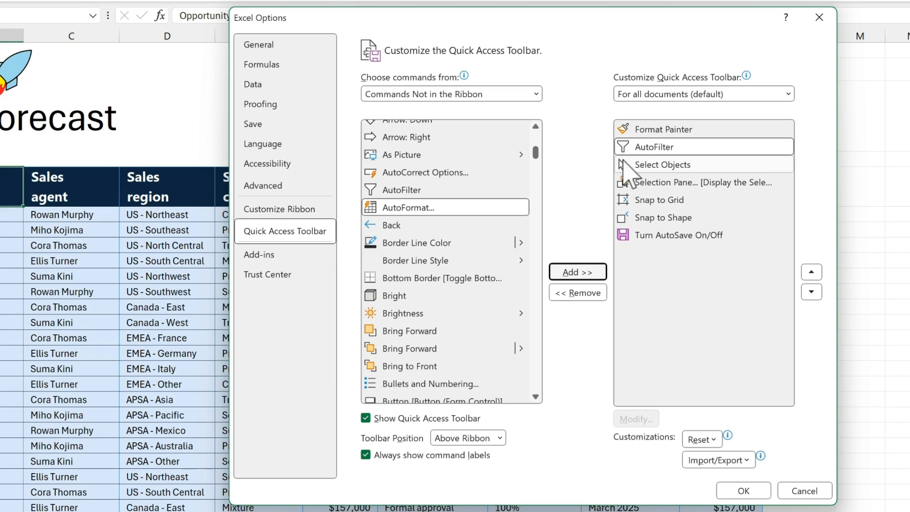
click(630, 148)
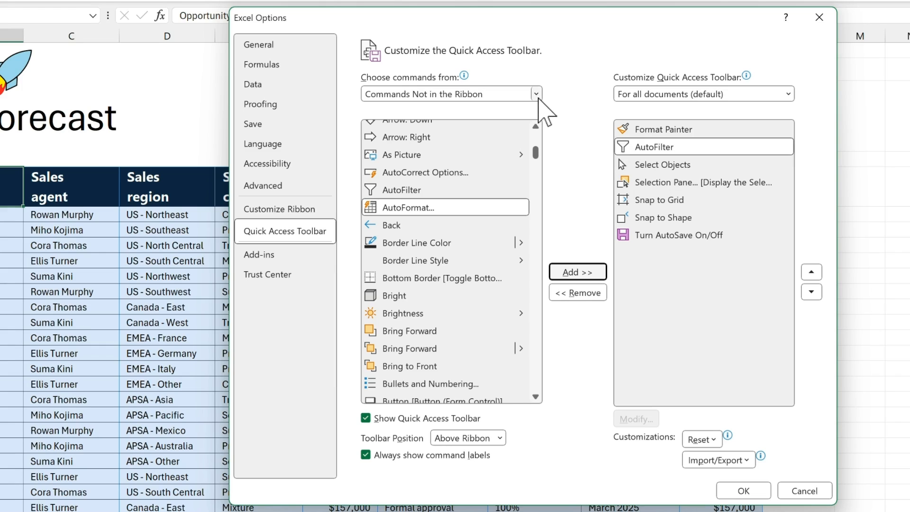
Step: Add Clear All Filters from the Data Tab commands and confirm the toolbar customization
click(536, 94)
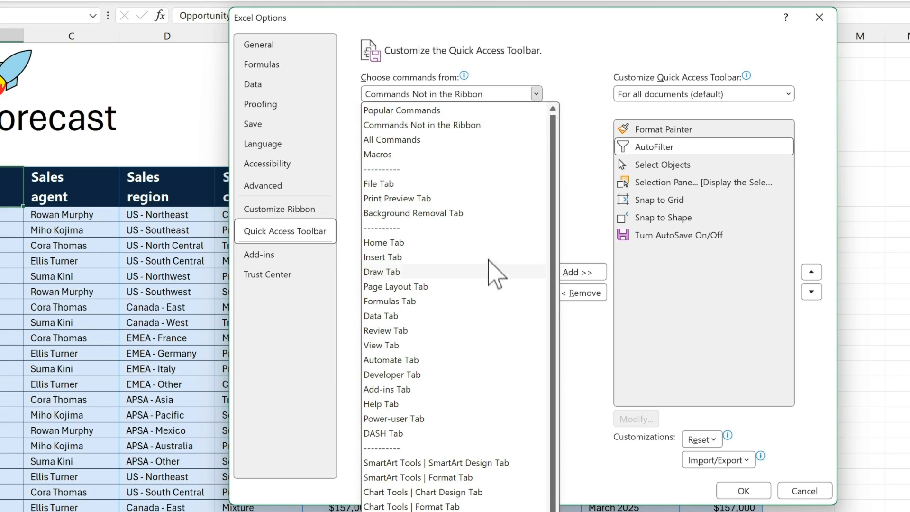
click(448, 316)
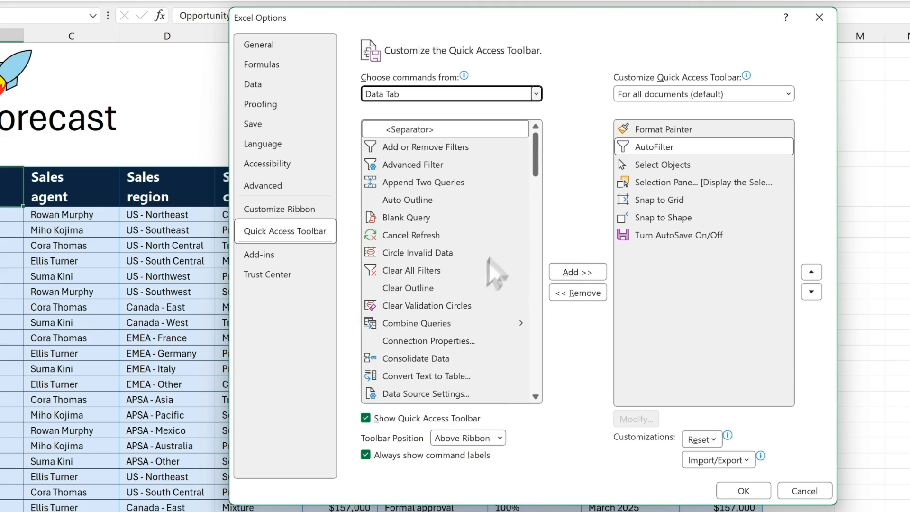
scroll(535, 158, down, 2)
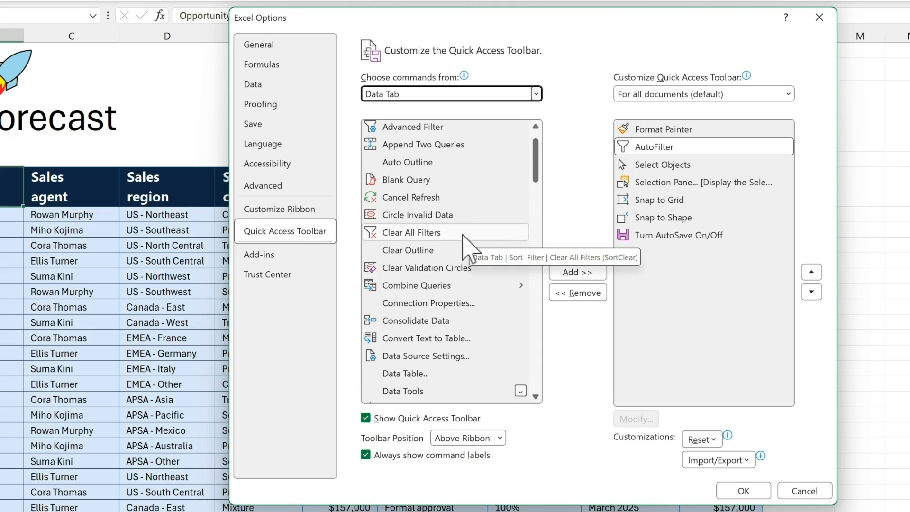
click(462, 237)
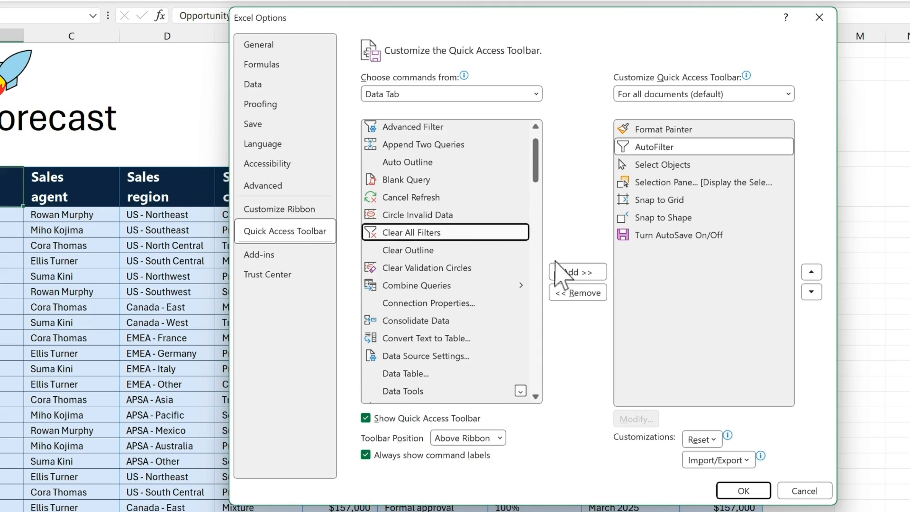
click(568, 274)
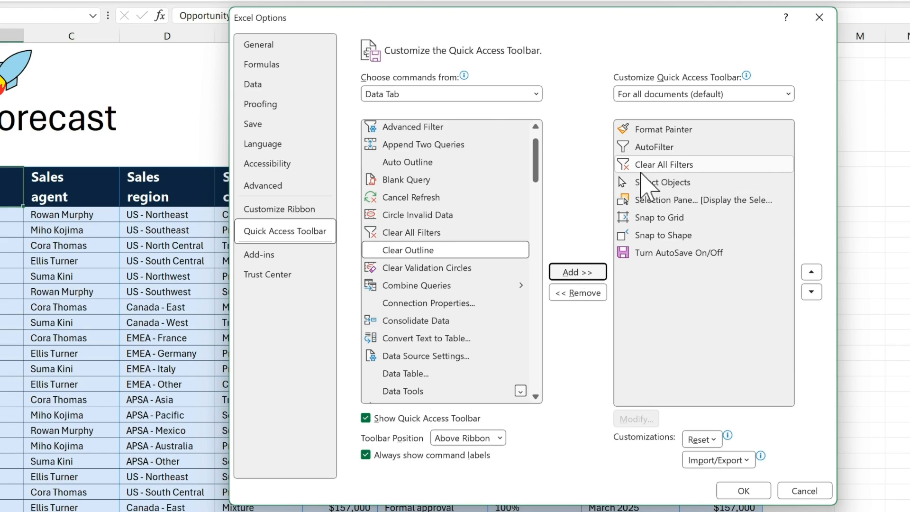
click(757, 488)
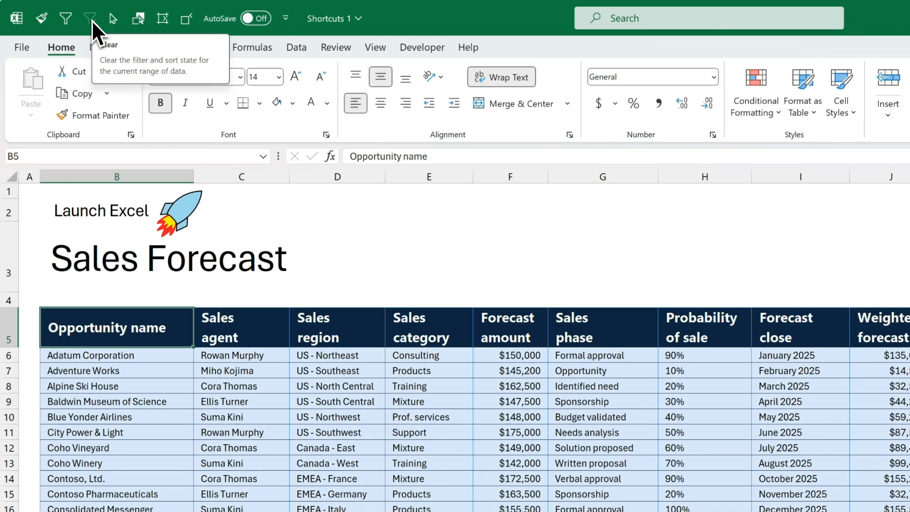
Step: Show the KeyTips for the new toolbar commands, then start converting the sales data into a table with Ctrl+T
key(alt)
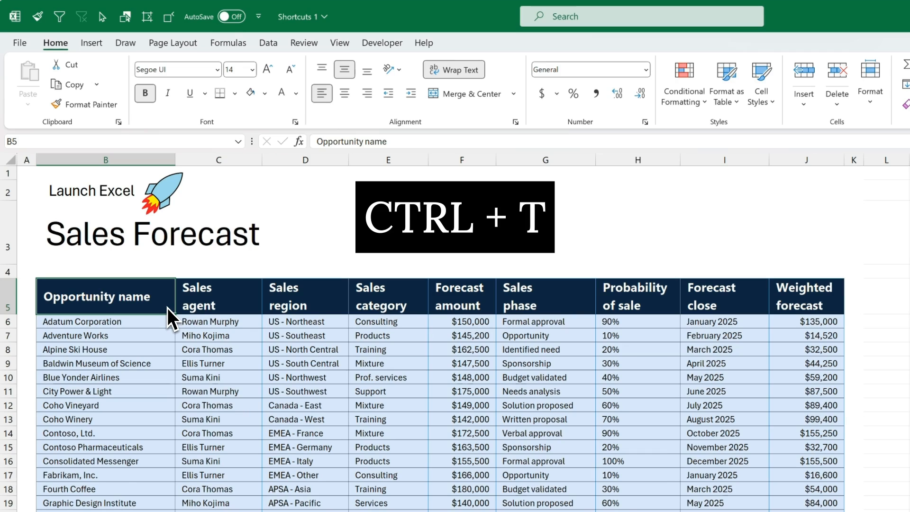
key(ctrl+t)
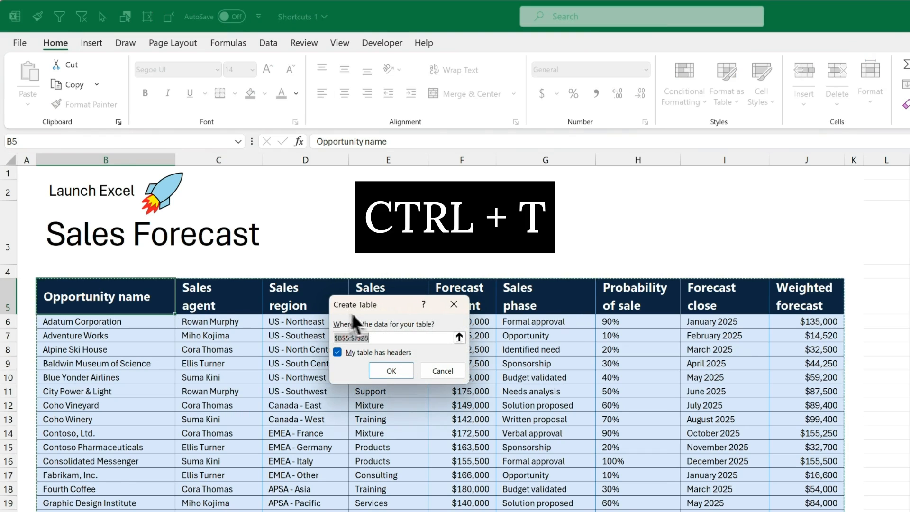
Step: Create the table with headers and insert a Sales category slicer for it
click(404, 371)
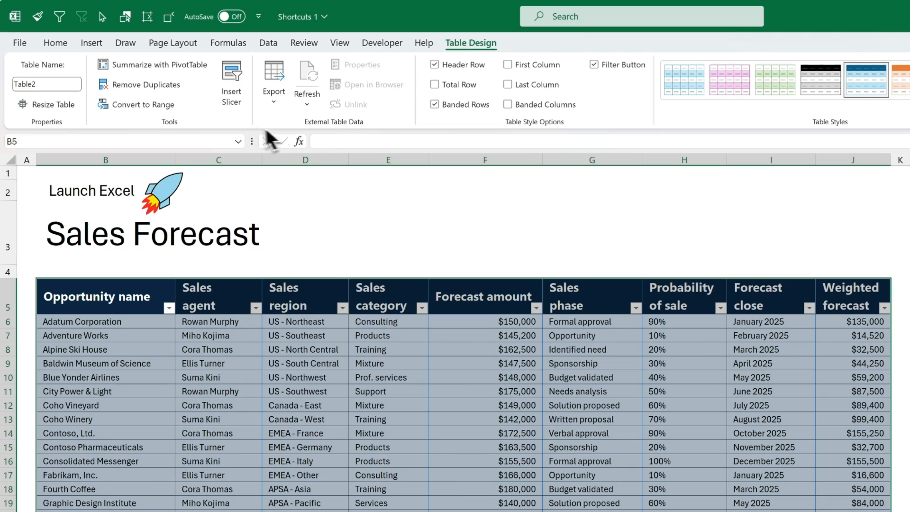
click(240, 109)
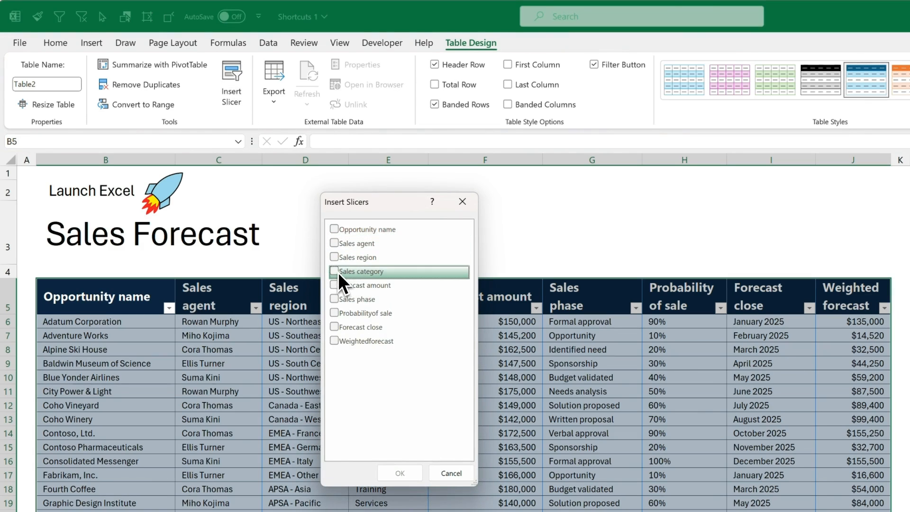
click(337, 272)
click(414, 479)
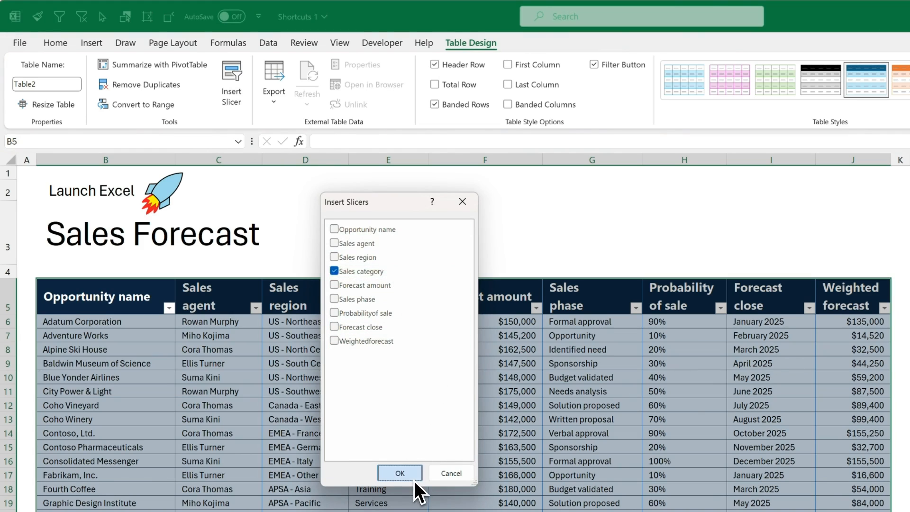
Step: Lay the slicer out in 7 columns, widen it to one row, and place it above the table headers
drag(619, 347, 354, 197)
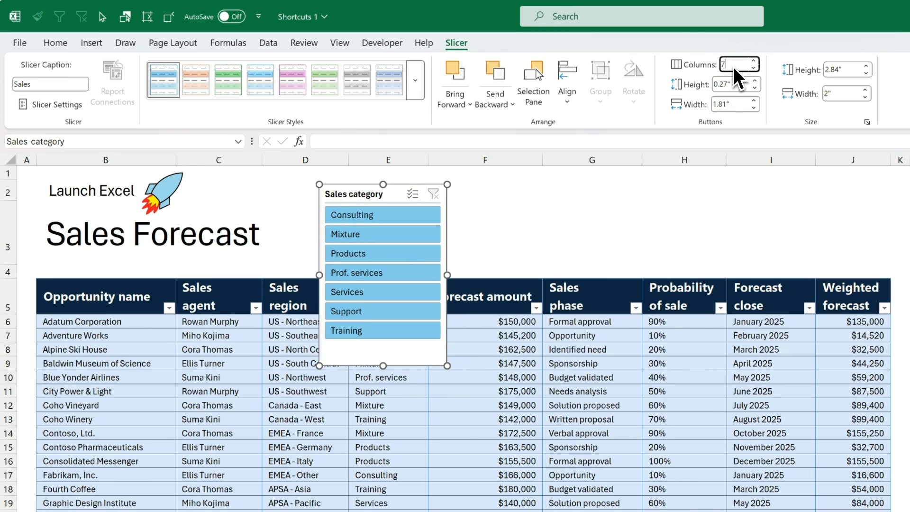
key(Return)
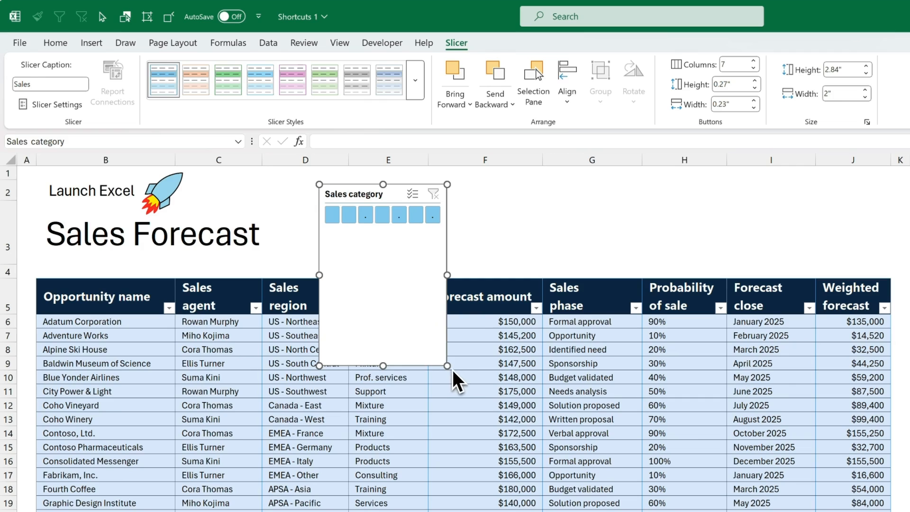
drag(448, 366, 886, 239)
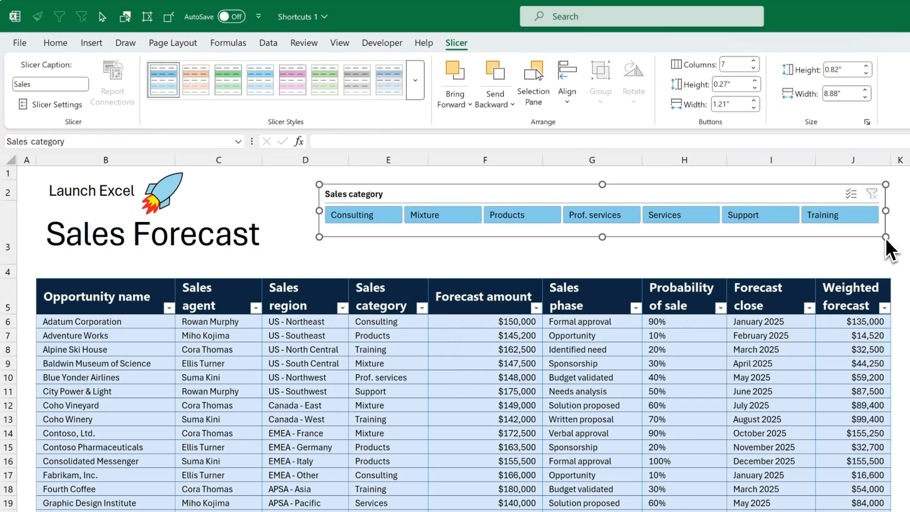
drag(820, 198, 781, 214)
Step: Filter by Consulting, then Mixture, then Mixture, Services and Training together, then clear the slicer filter
click(322, 271)
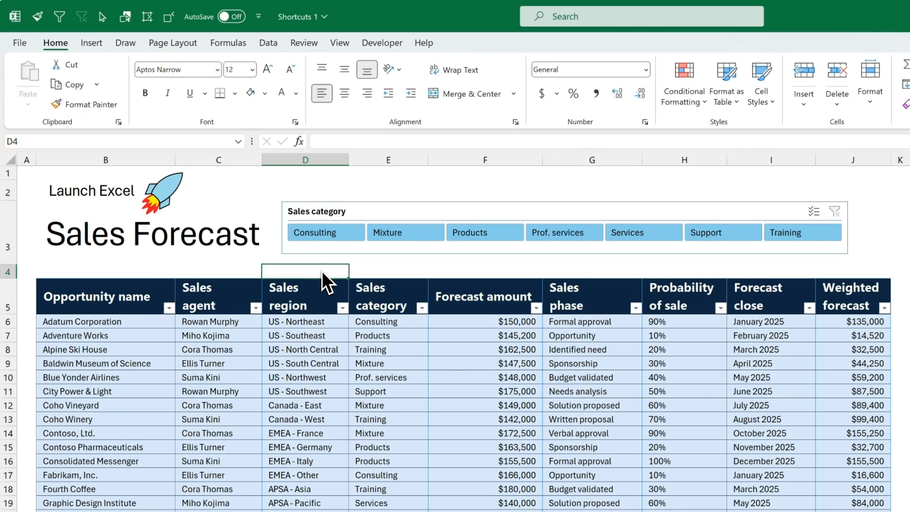
click(341, 237)
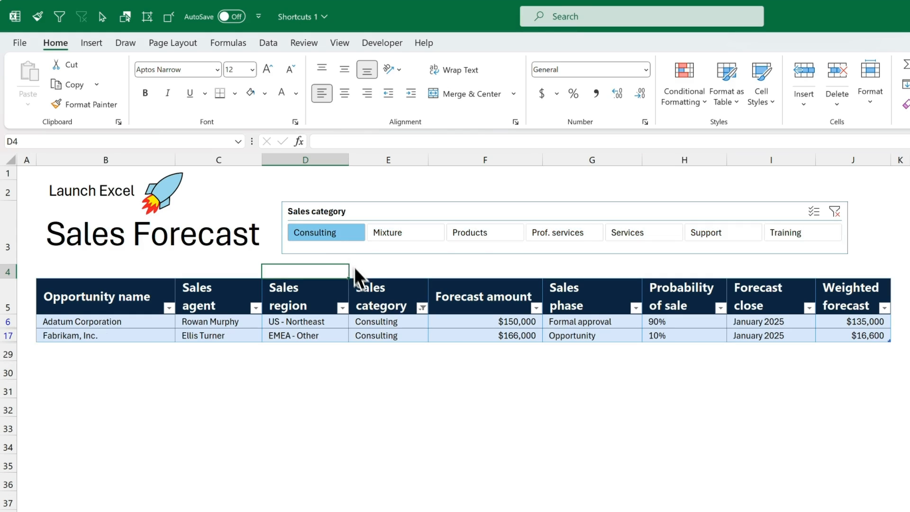
click(406, 240)
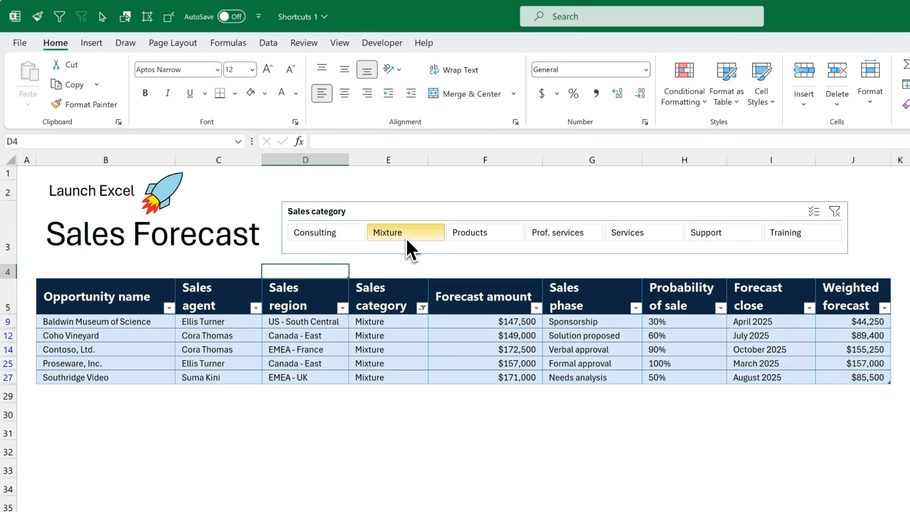
key(ctrl)
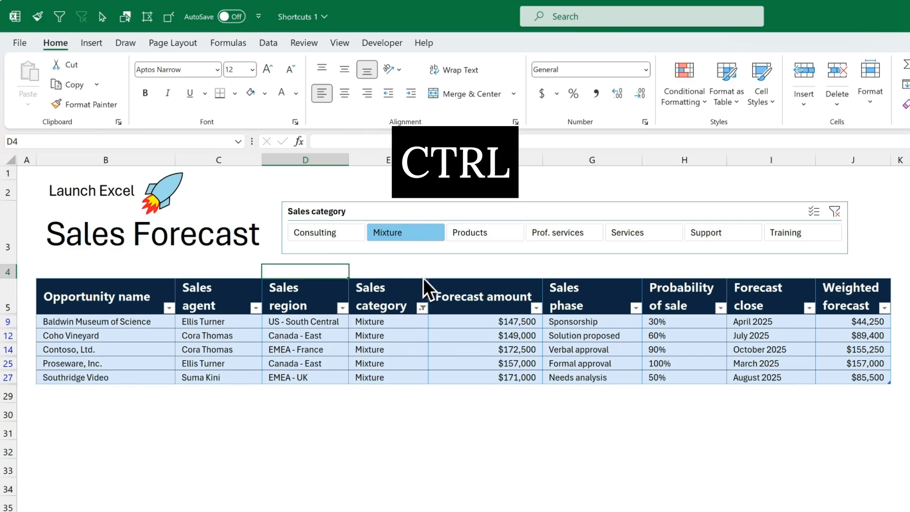
ctrl+click(624, 239)
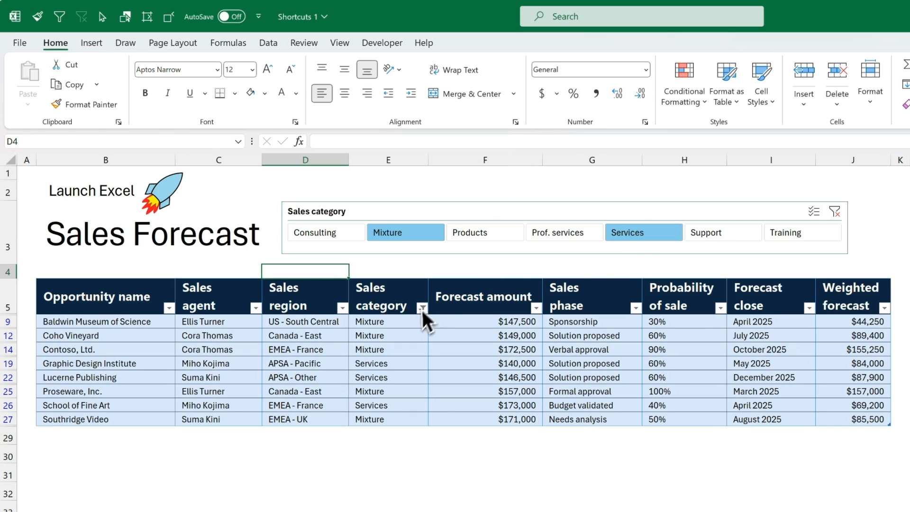
ctrl+click(797, 238)
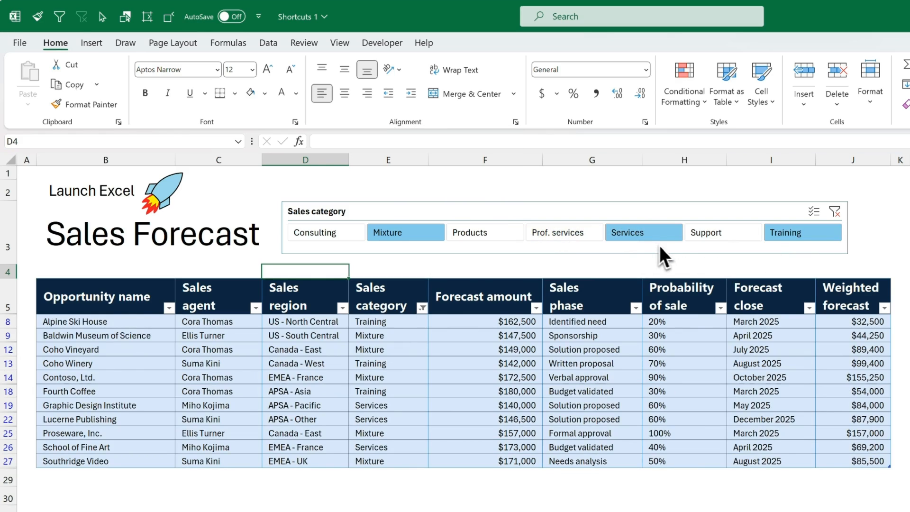
click(836, 216)
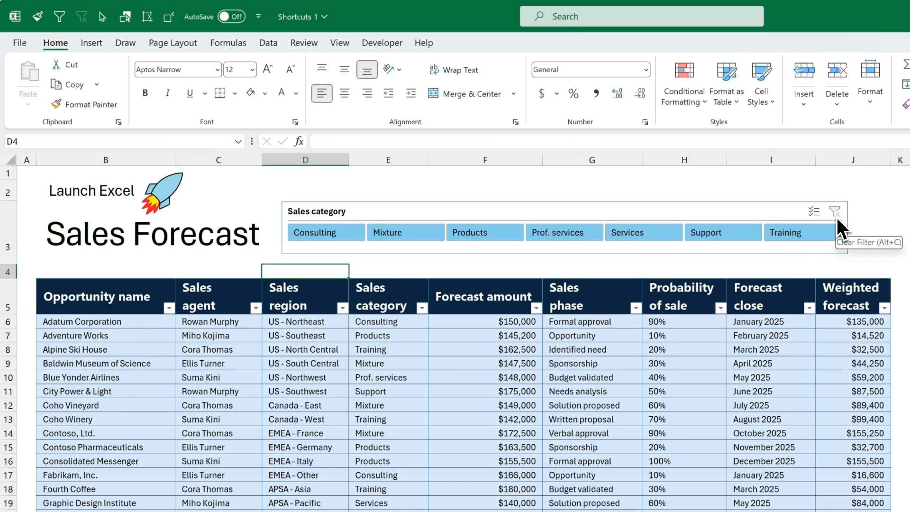